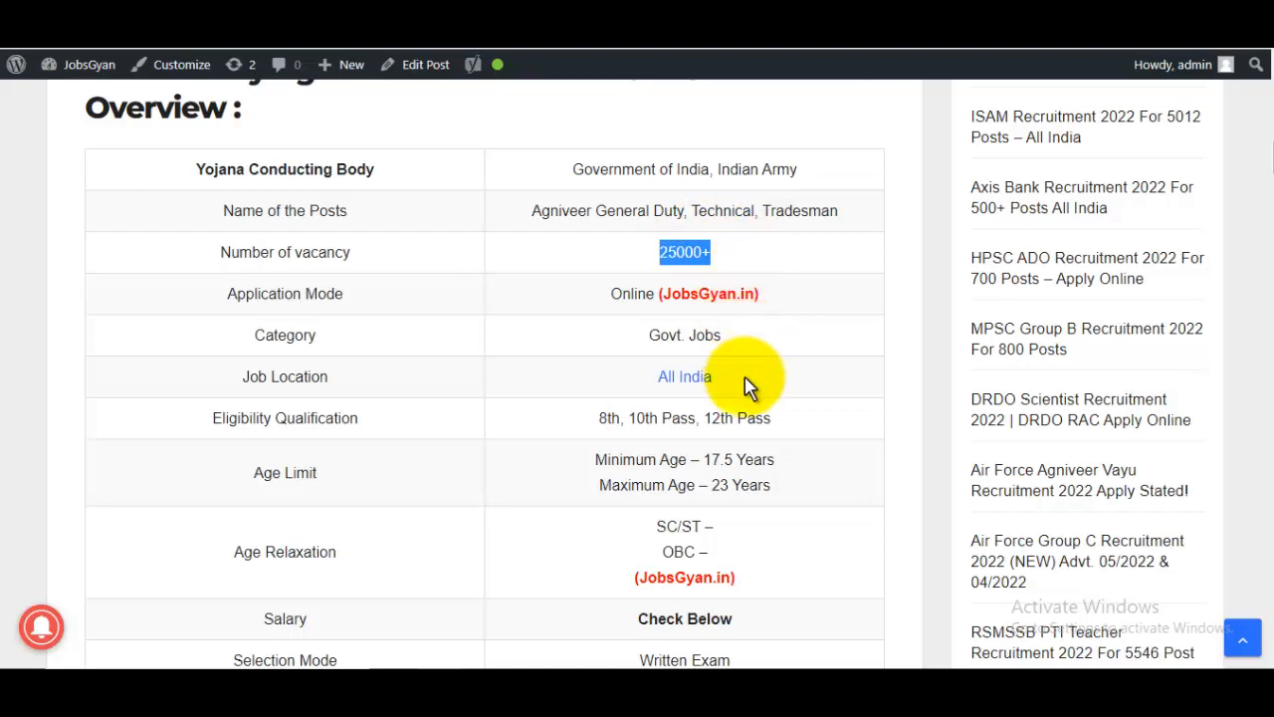
Go through the Agniveer recruitment post and open the Apply Online link under Important Link
{"action": "scroll", "coordinate": [752, 387], "scroll_direction": "down", "scroll_amount": 3}
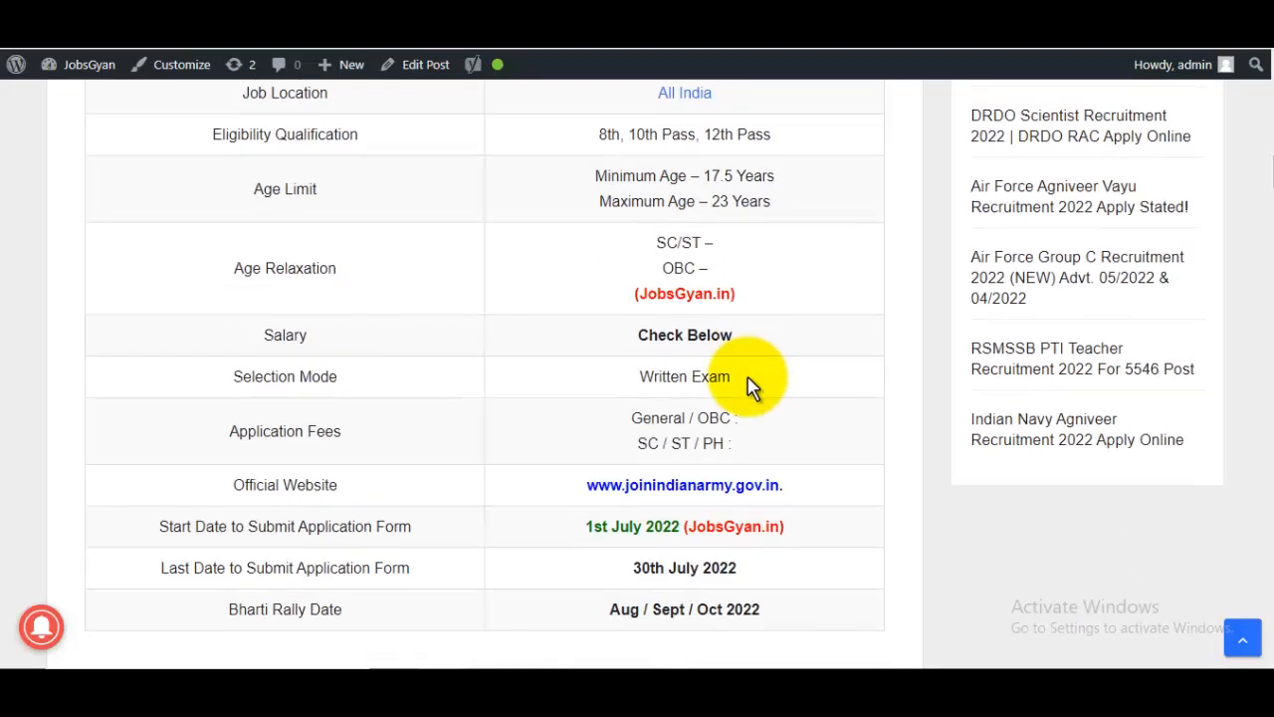
{"action": "scroll", "coordinate": [751, 386], "scroll_direction": "down", "scroll_amount": 3}
{"action": "scroll", "coordinate": [677, 282], "scroll_direction": "down", "scroll_amount": 1}
{"action": "scroll", "coordinate": [638, 298], "scroll_direction": "down", "scroll_amount": 2}
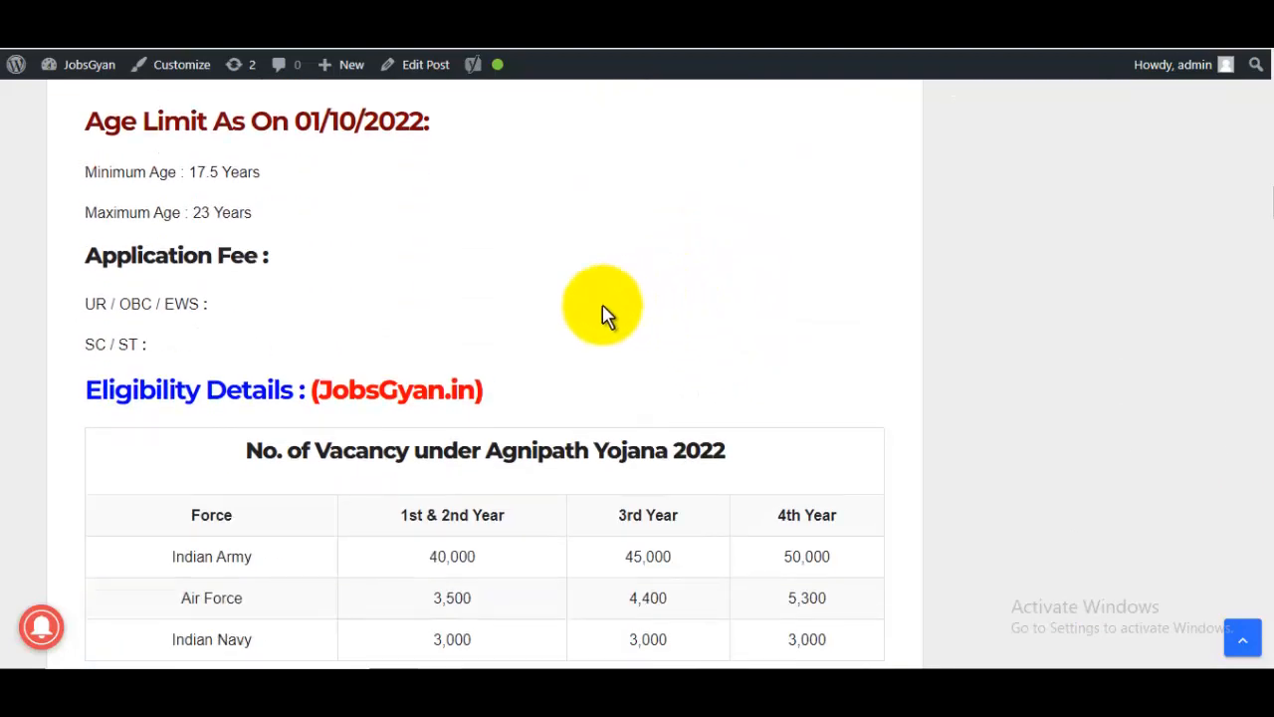
{"action": "scroll", "coordinate": [797, 324], "scroll_direction": "down", "scroll_amount": 9}
{"action": "scroll", "coordinate": [794, 328], "scroll_direction": "down", "scroll_amount": 20}
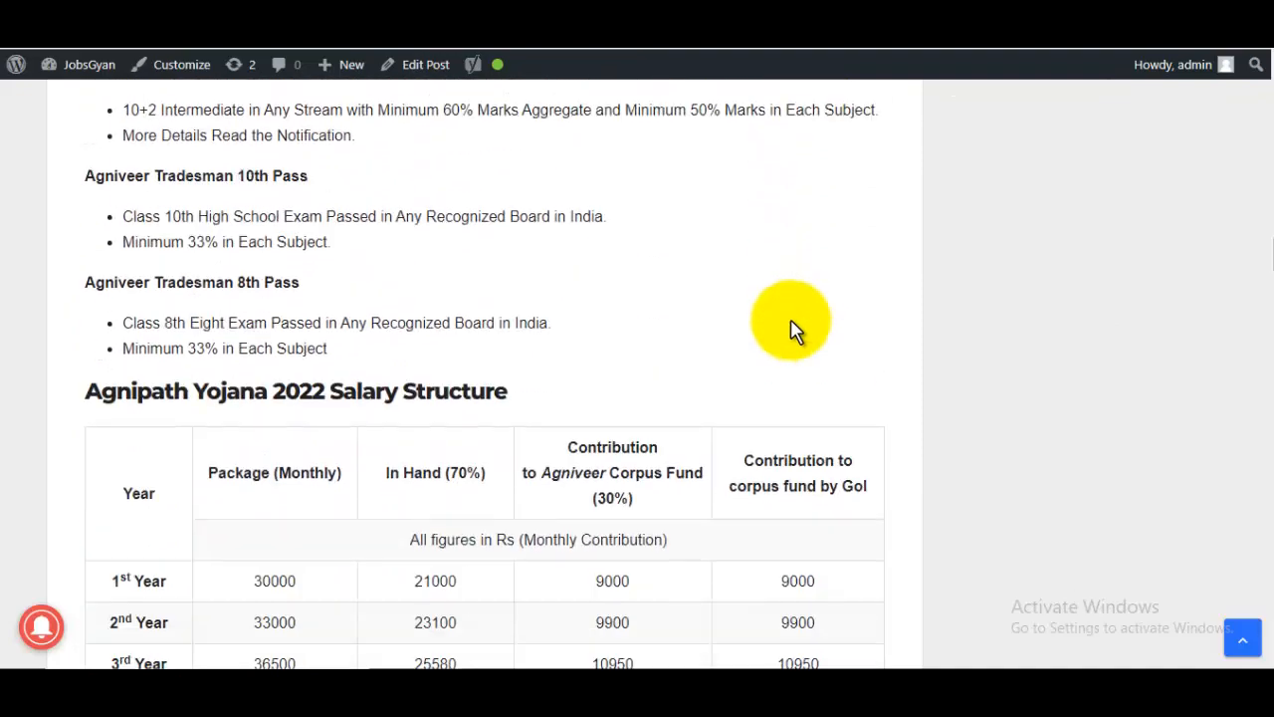
{"action": "scroll", "coordinate": [792, 327], "scroll_direction": "down", "scroll_amount": 12}
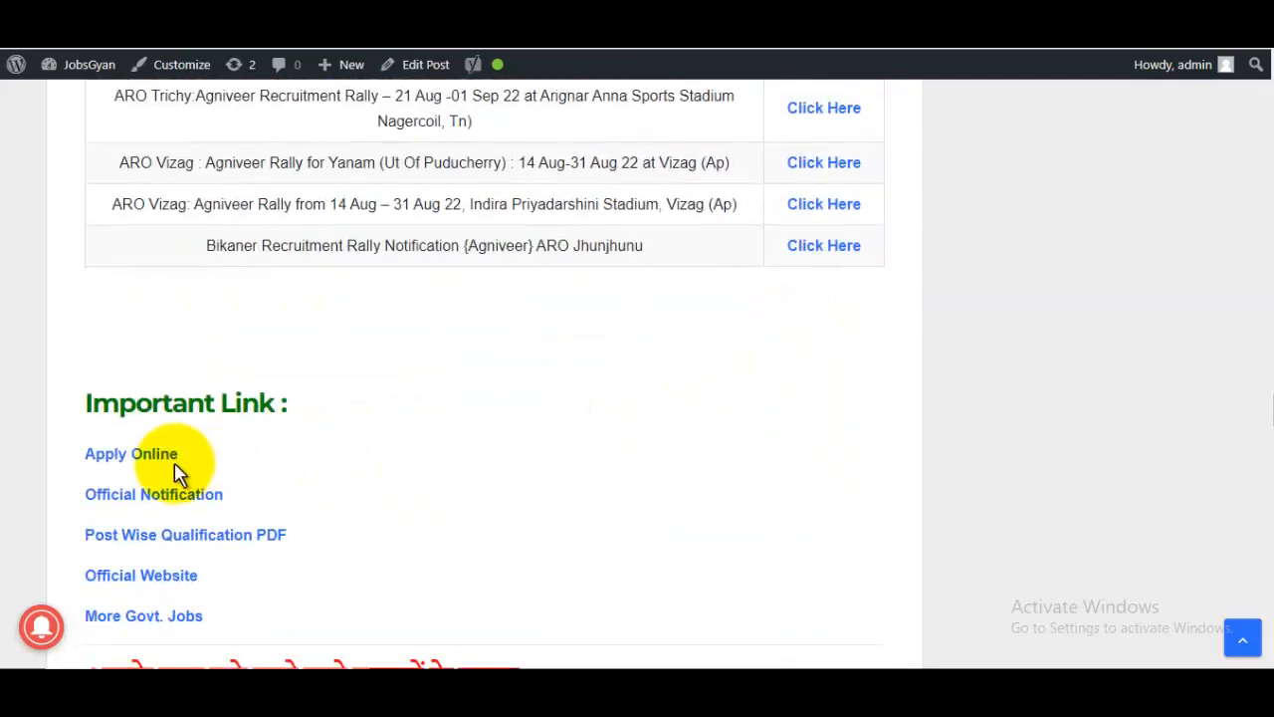
{"action": "left_click", "coordinate": [164, 468]}
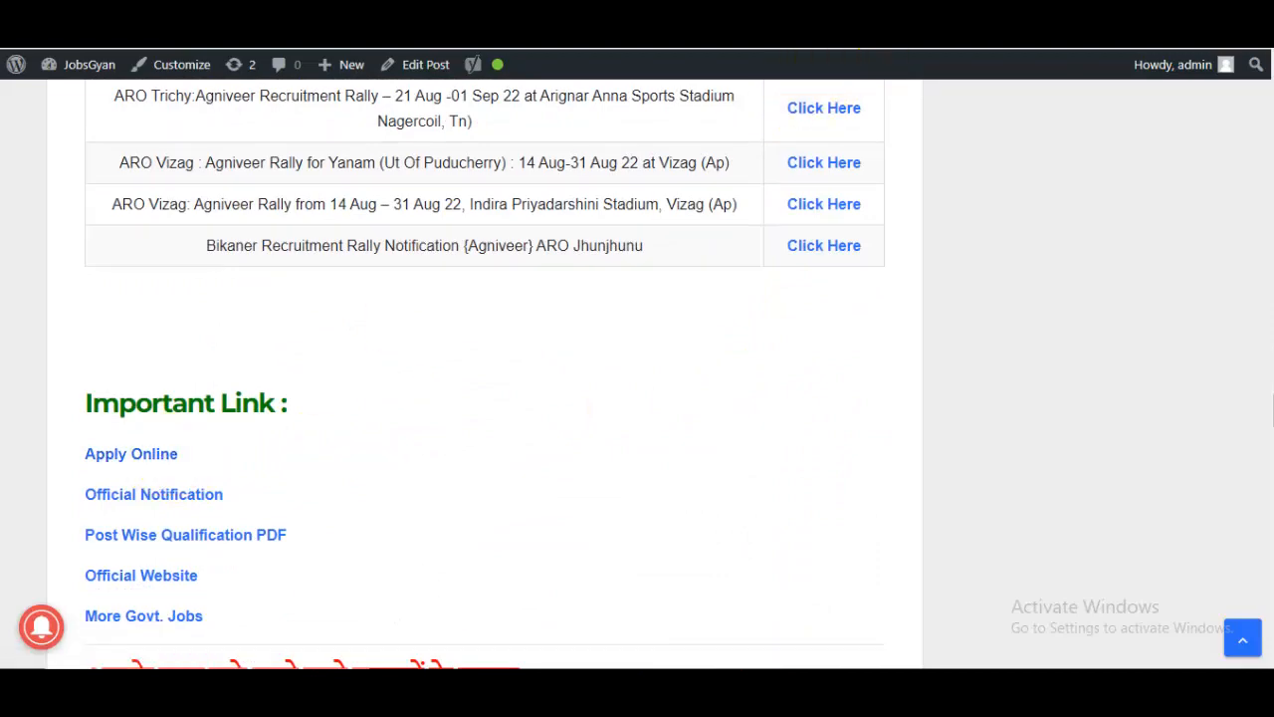
Look over the Agnipath scheme page and open Registration from its Apply Online section
{"action": "scroll", "coordinate": [804, 328], "scroll_direction": "down", "scroll_amount": 3}
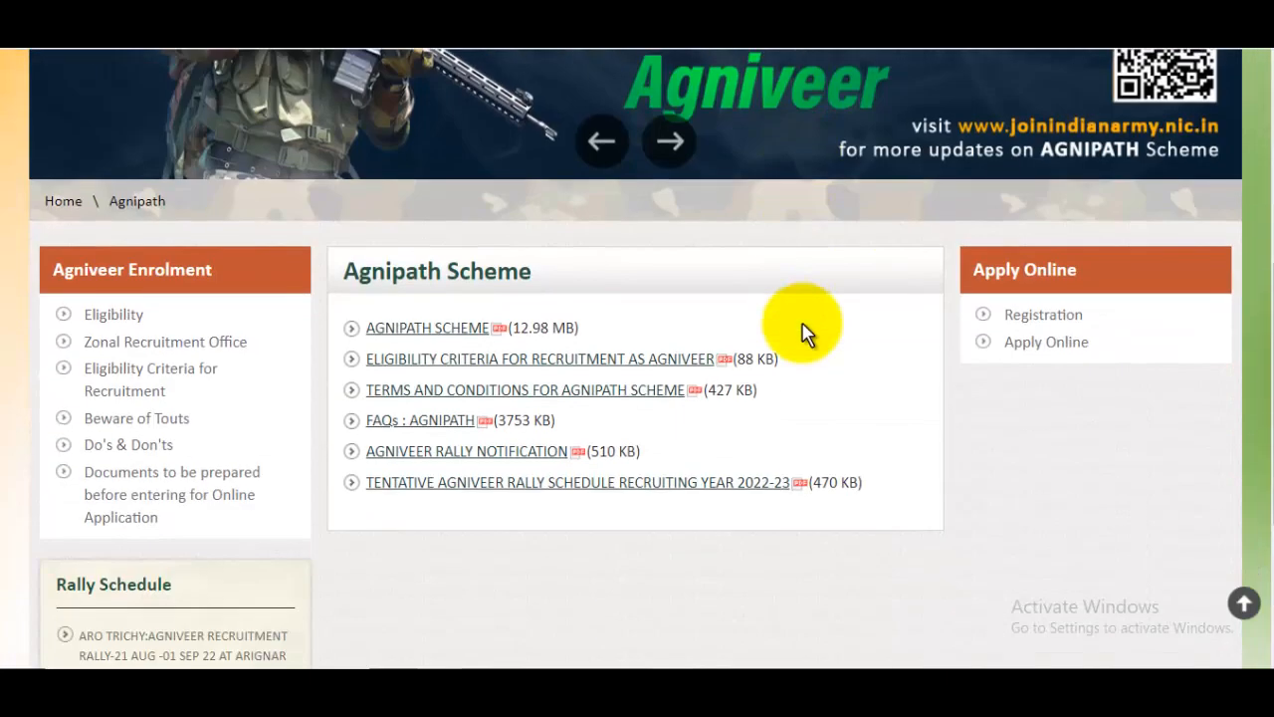
{"action": "scroll", "coordinate": [863, 334], "scroll_direction": "up", "scroll_amount": 5}
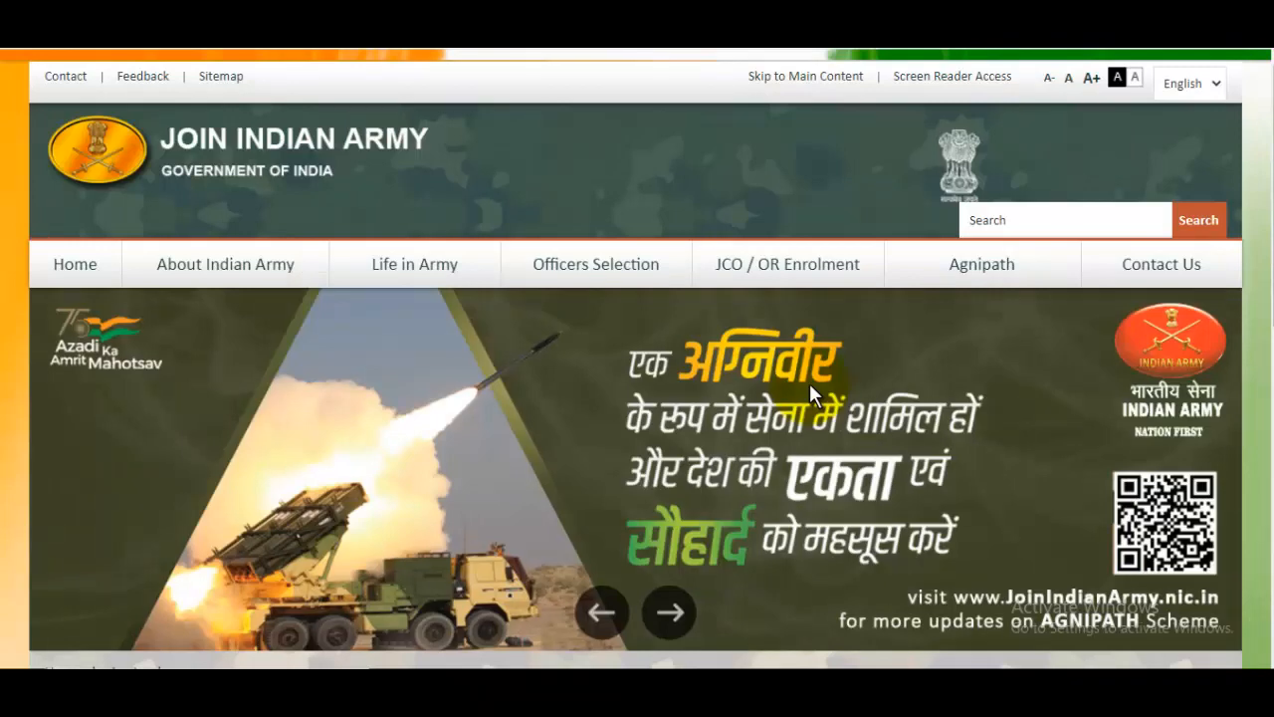
{"action": "scroll", "coordinate": [810, 383], "scroll_direction": "down", "scroll_amount": 7}
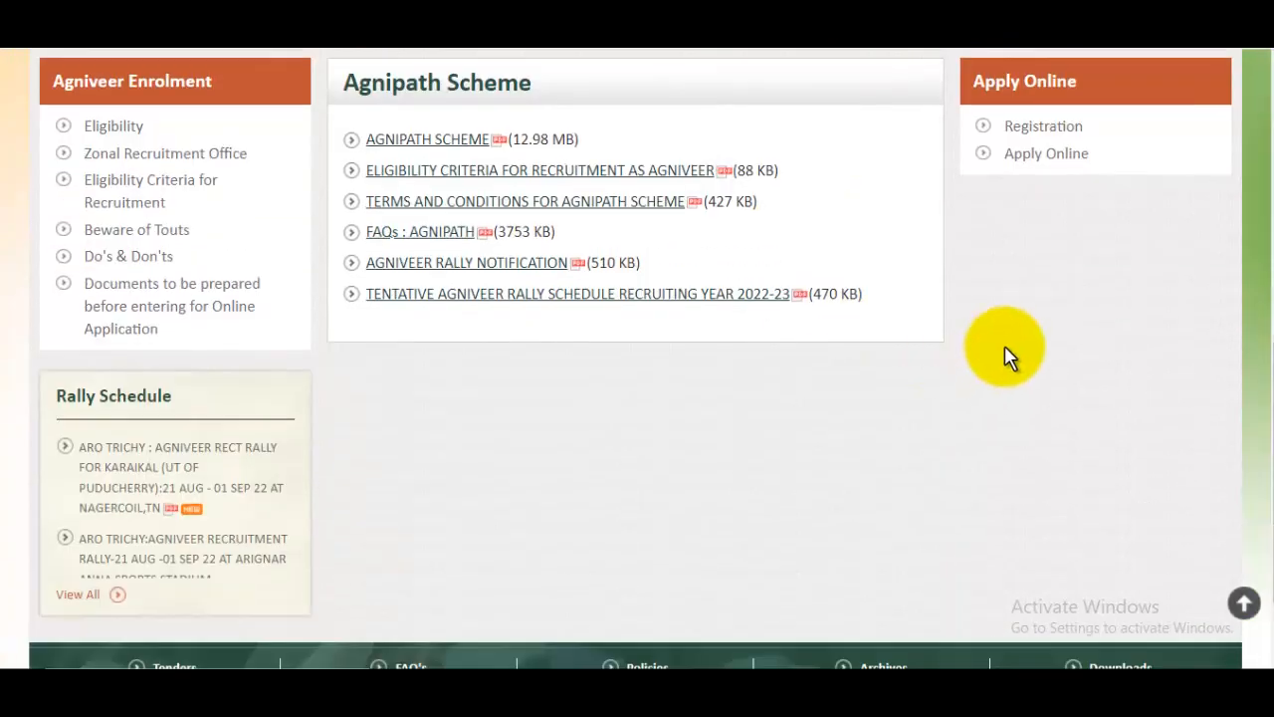
{"action": "scroll", "coordinate": [1009, 355], "scroll_direction": "up", "scroll_amount": 2}
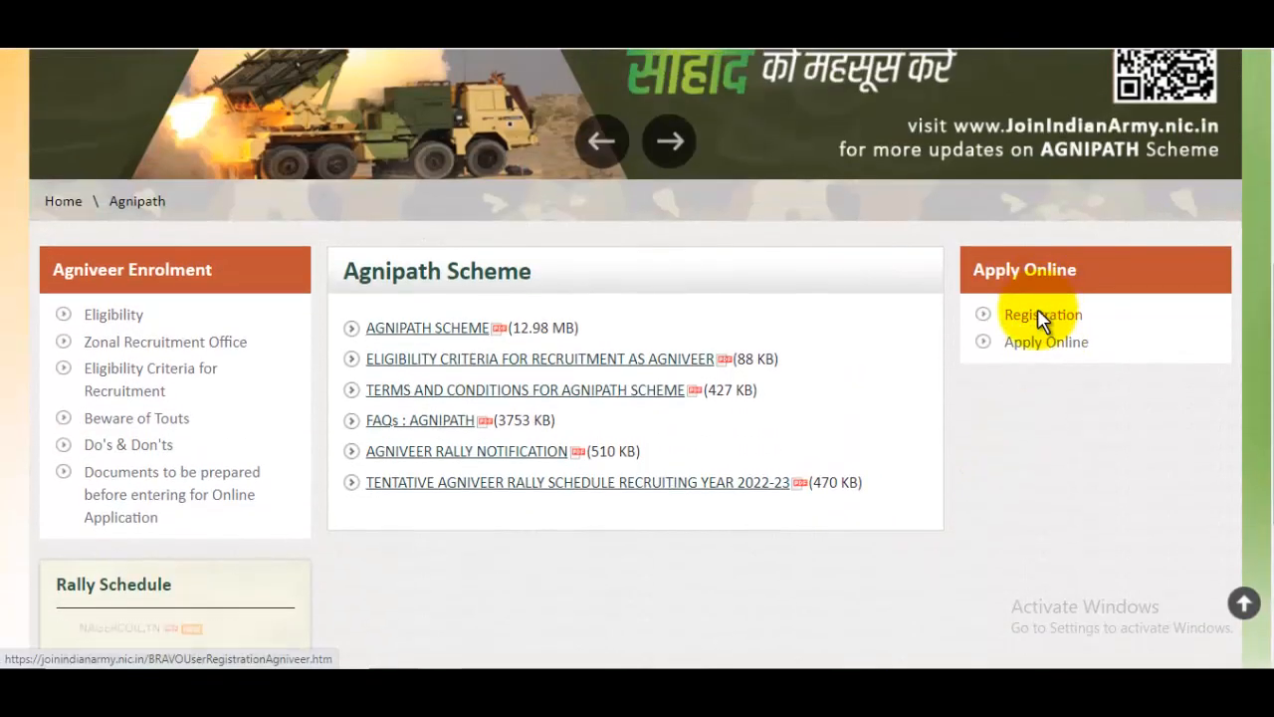
{"action": "left_click", "coordinate": [1041, 317]}
Go through the English and Hindi application instructions and continue to the user registration form
{"action": "scroll", "coordinate": [840, 343], "scroll_direction": "down", "scroll_amount": 5}
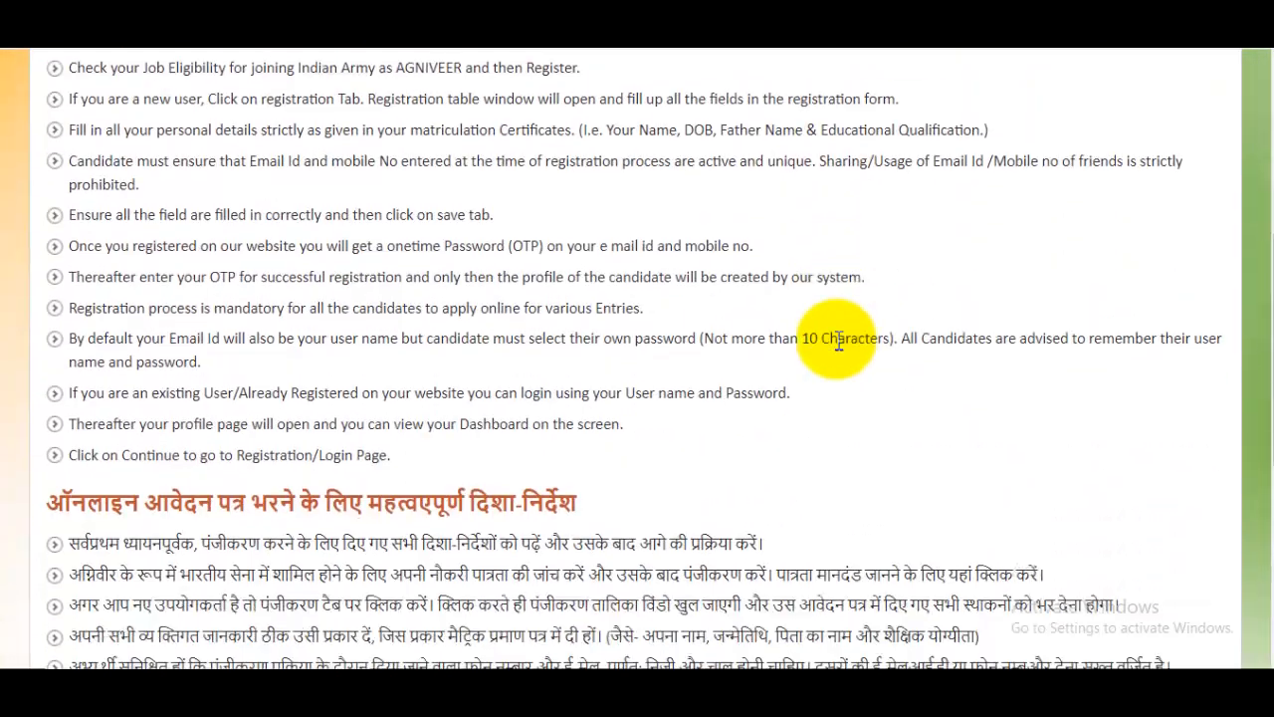
{"action": "scroll", "coordinate": [840, 343], "scroll_direction": "down", "scroll_amount": 5}
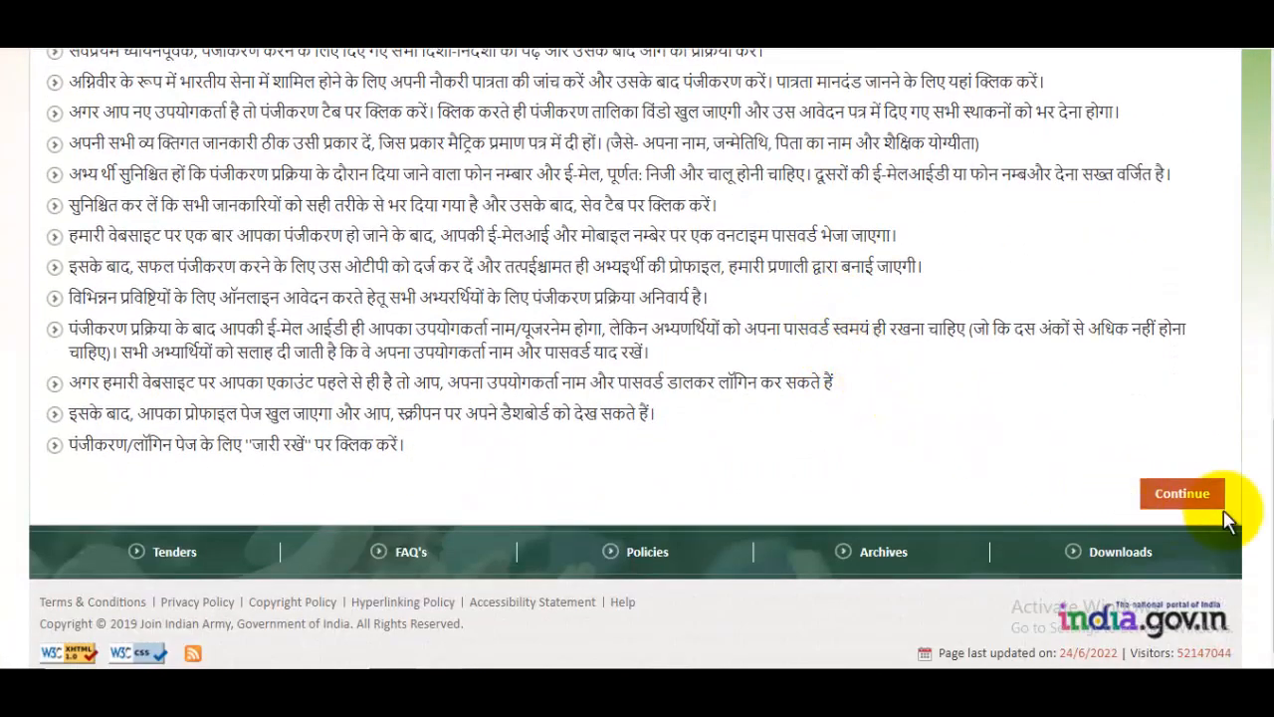
{"action": "left_click", "coordinate": [1180, 494]}
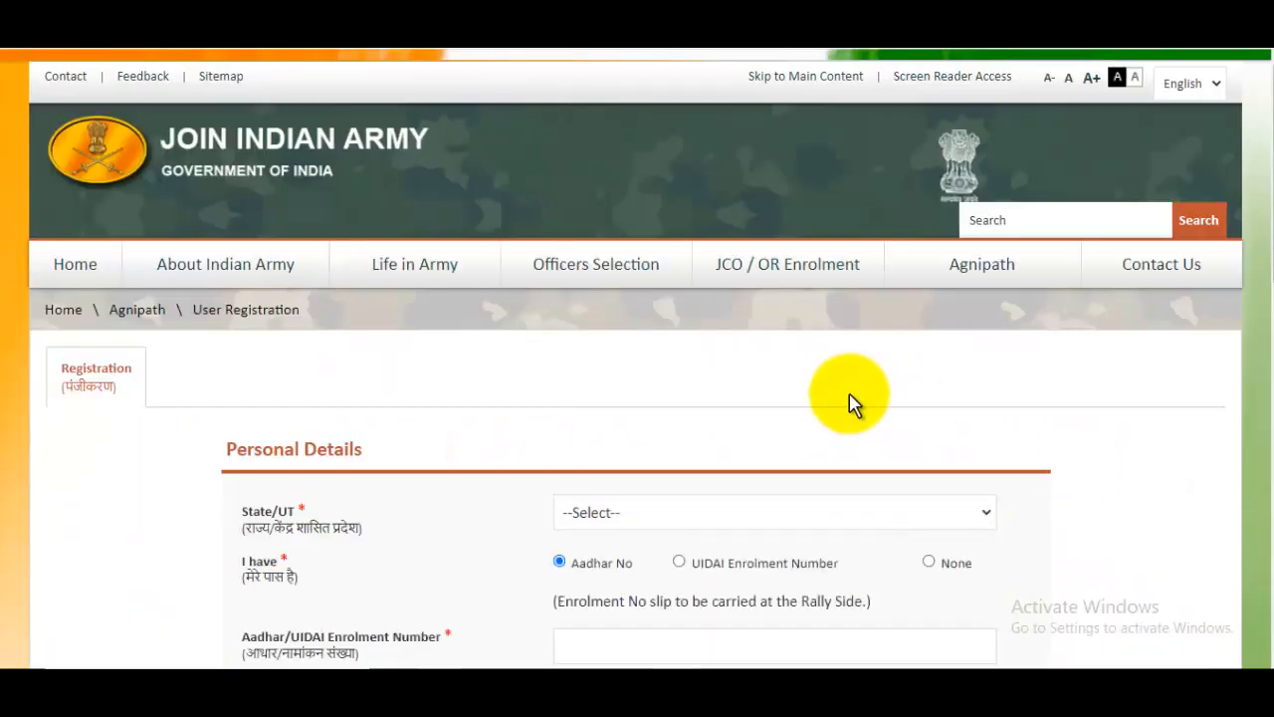
Enlarge the registration form and set State/UT to UTTAR PRADESH in the personal details
{"action": "scroll", "coordinate": [847, 407], "scroll_direction": "down", "scroll_amount": 3}
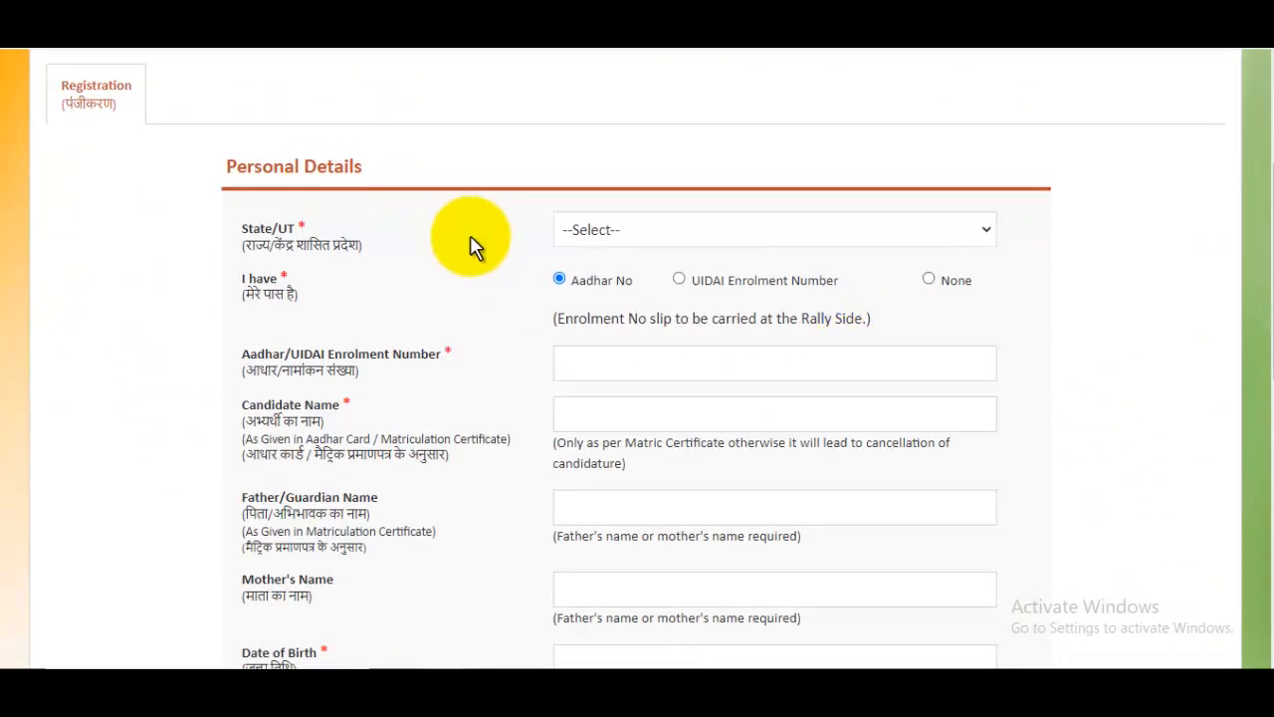
{"action": "key", "text": "ctrl+plus"}
{"action": "left_click", "coordinate": [660, 263]}
{"action": "scroll", "coordinate": [719, 435], "scroll_direction": "down", "scroll_amount": 8}
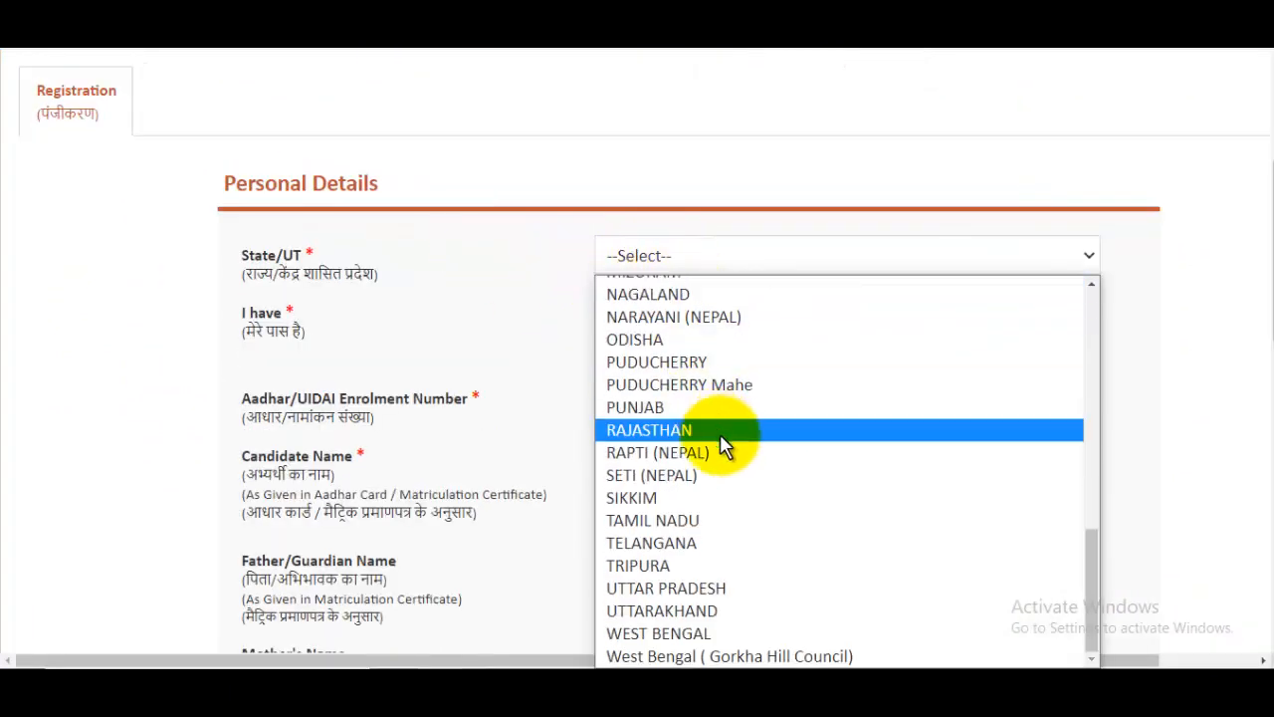
{"action": "left_click", "coordinate": [706, 589]}
{"action": "scroll", "coordinate": [697, 384], "scroll_direction": "up", "scroll_amount": 3}
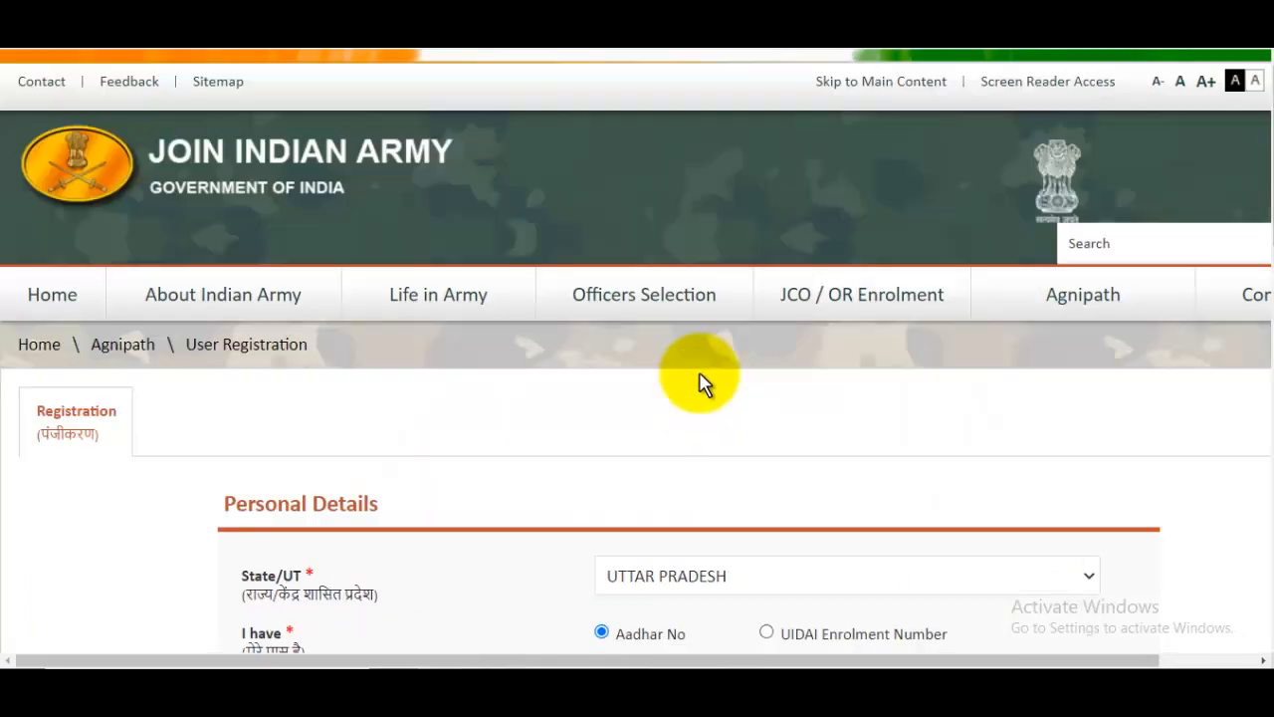
{"action": "scroll", "coordinate": [699, 383], "scroll_direction": "down", "scroll_amount": 3}
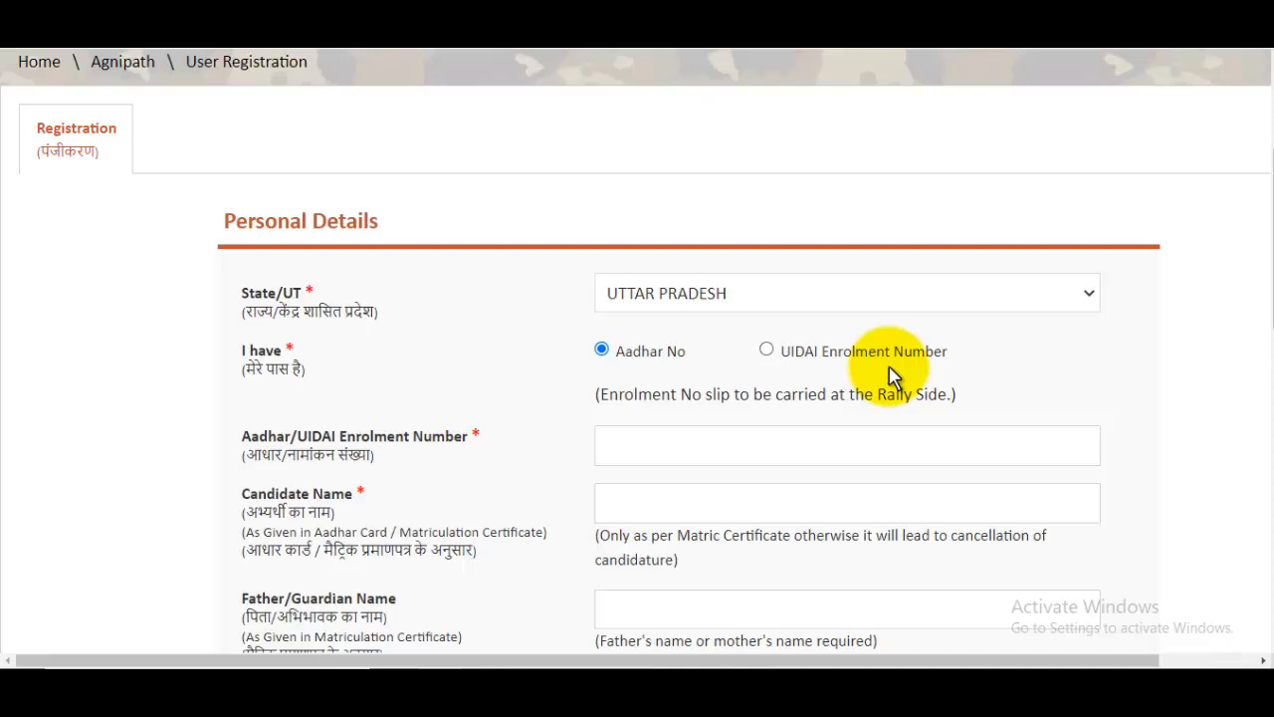
Fill in the candidate's full name and the mother's name in the personal details, leaving the Aadhar number and father's name empty
{"action": "scroll", "coordinate": [709, 359], "scroll_direction": "down", "scroll_amount": 1}
{"action": "left_click", "coordinate": [707, 354]}
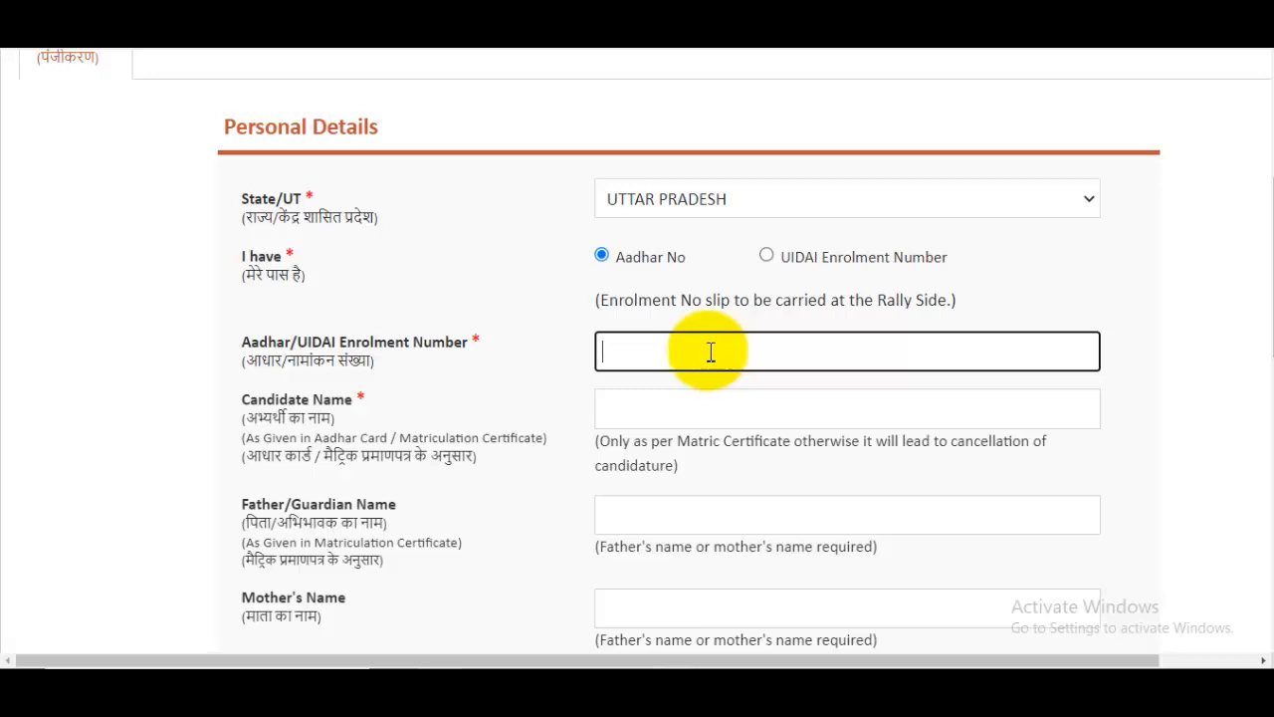
{"action": "left_click", "coordinate": [708, 398]}
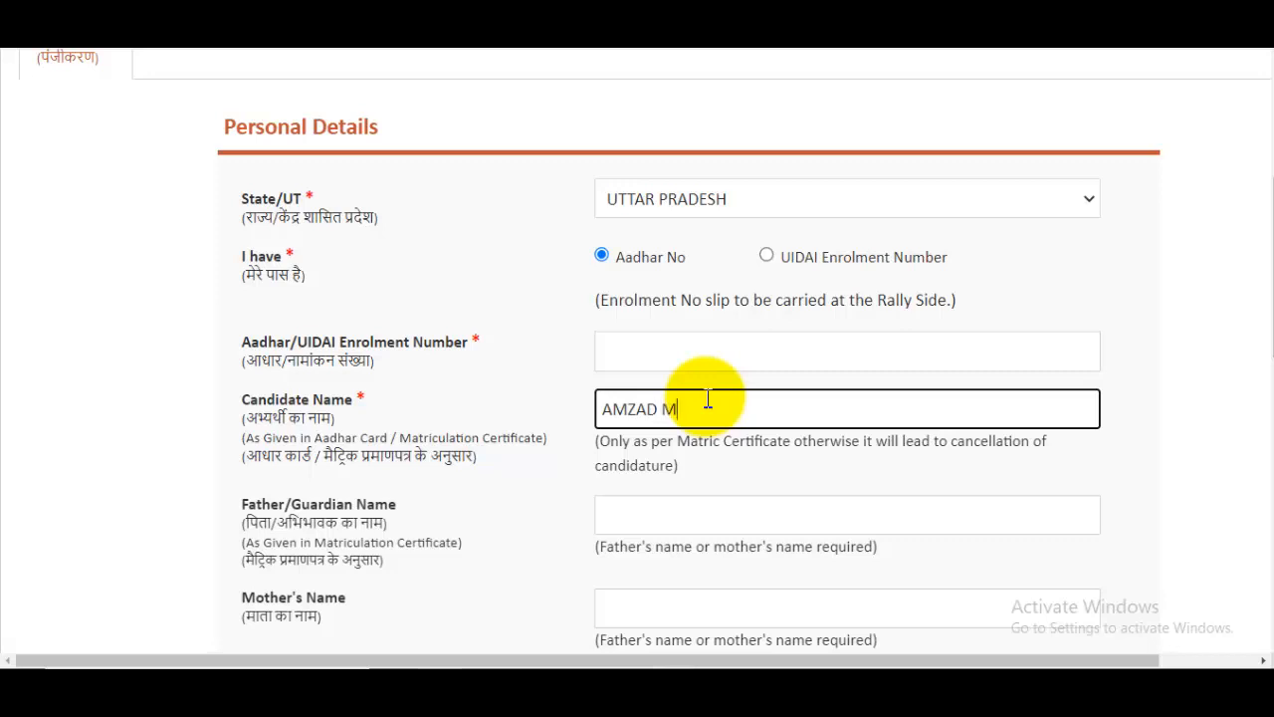
{"action": "scroll", "coordinate": [727, 398], "scroll_direction": "down", "scroll_amount": 2}
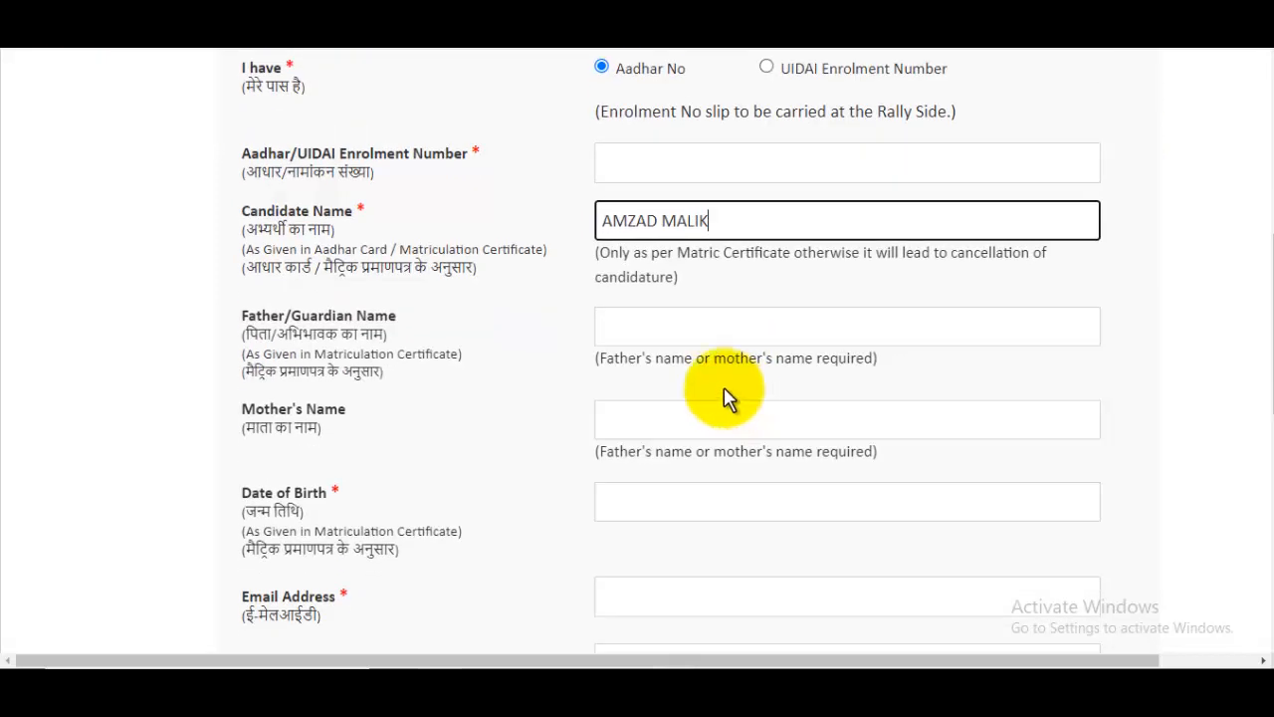
{"action": "left_click", "coordinate": [683, 317]}
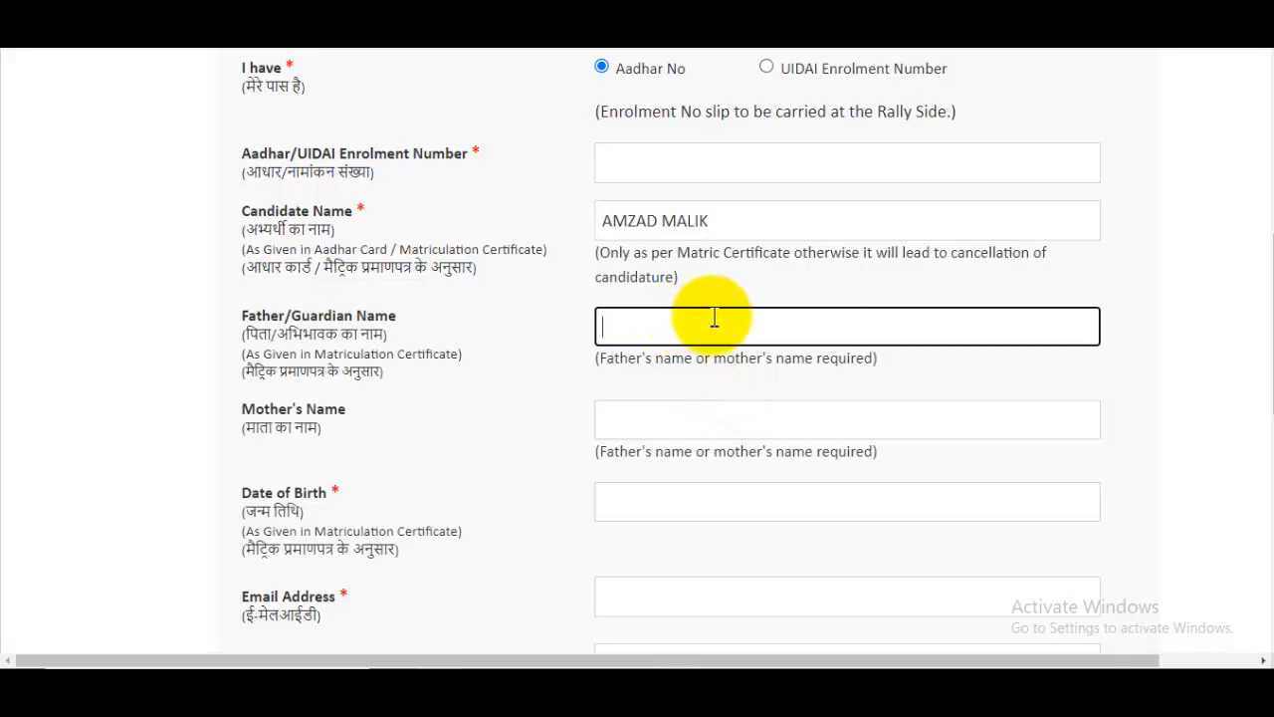
{"action": "left_click", "coordinate": [680, 428]}
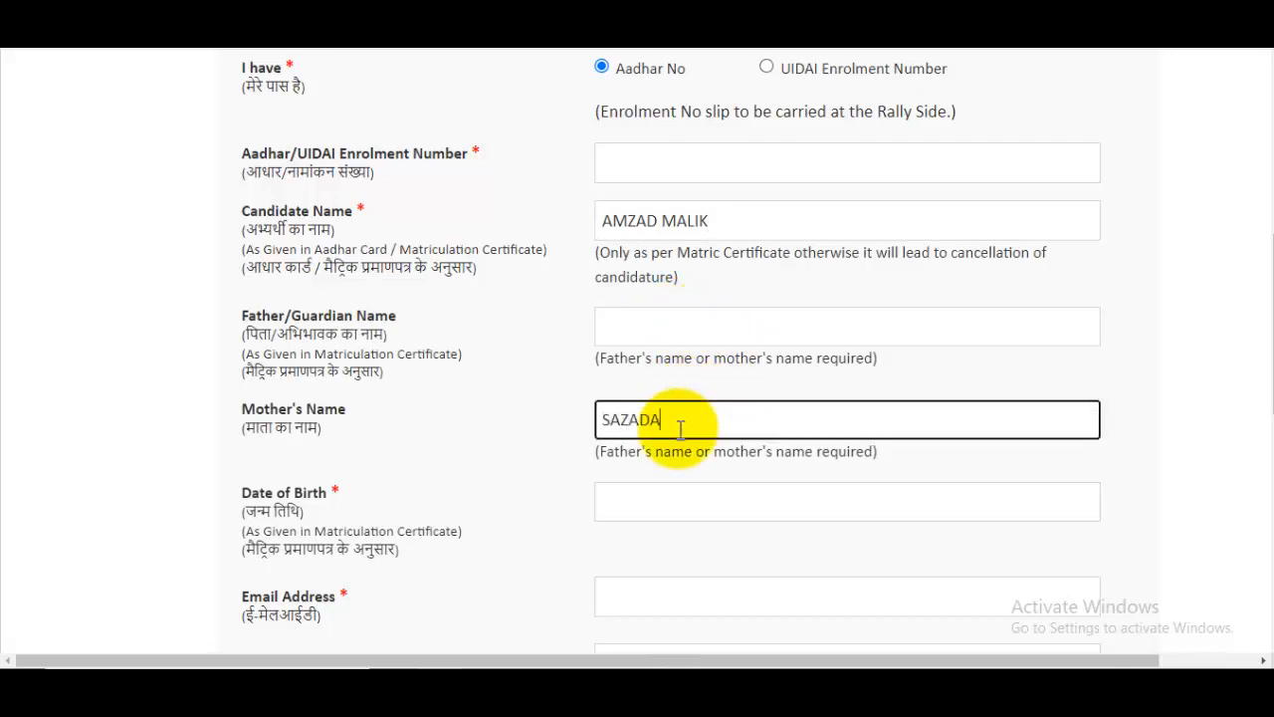
Set the candidate's date of birth with the calendar, choosing the year, month and day
{"action": "scroll", "coordinate": [683, 427], "scroll_direction": "down", "scroll_amount": 1}
{"action": "left_click", "coordinate": [657, 408]}
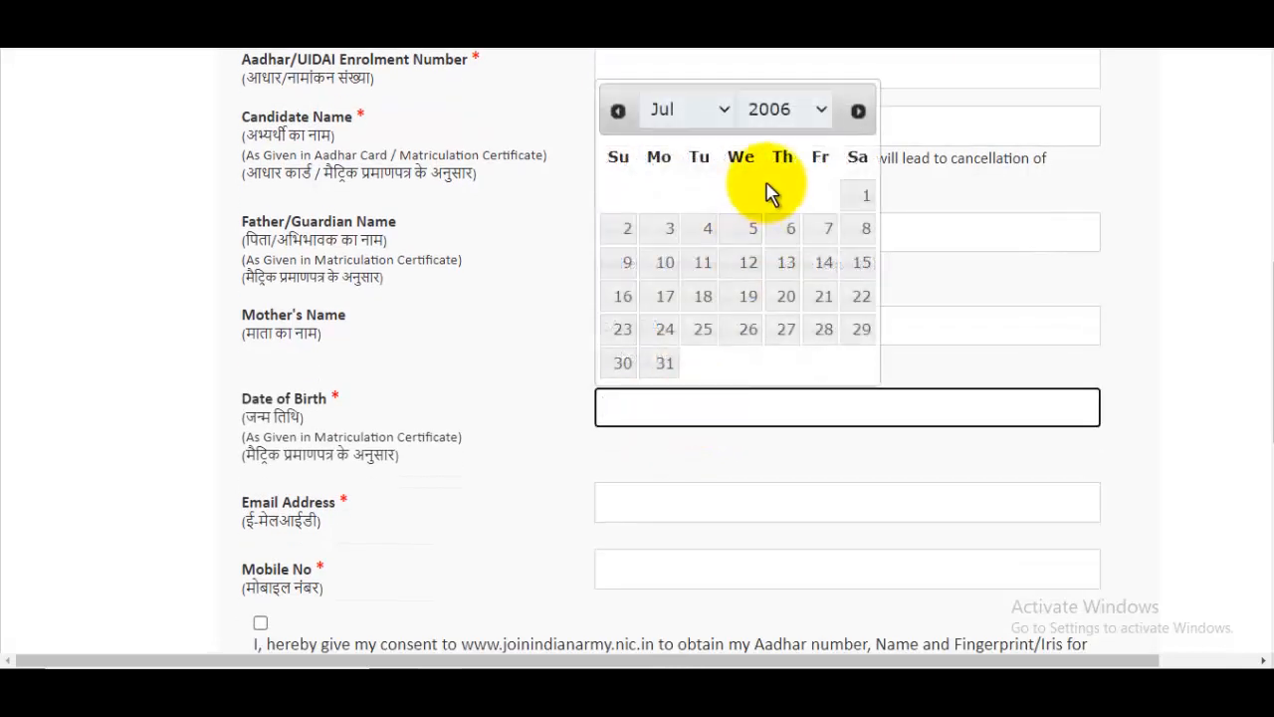
{"action": "left_click", "coordinate": [789, 109]}
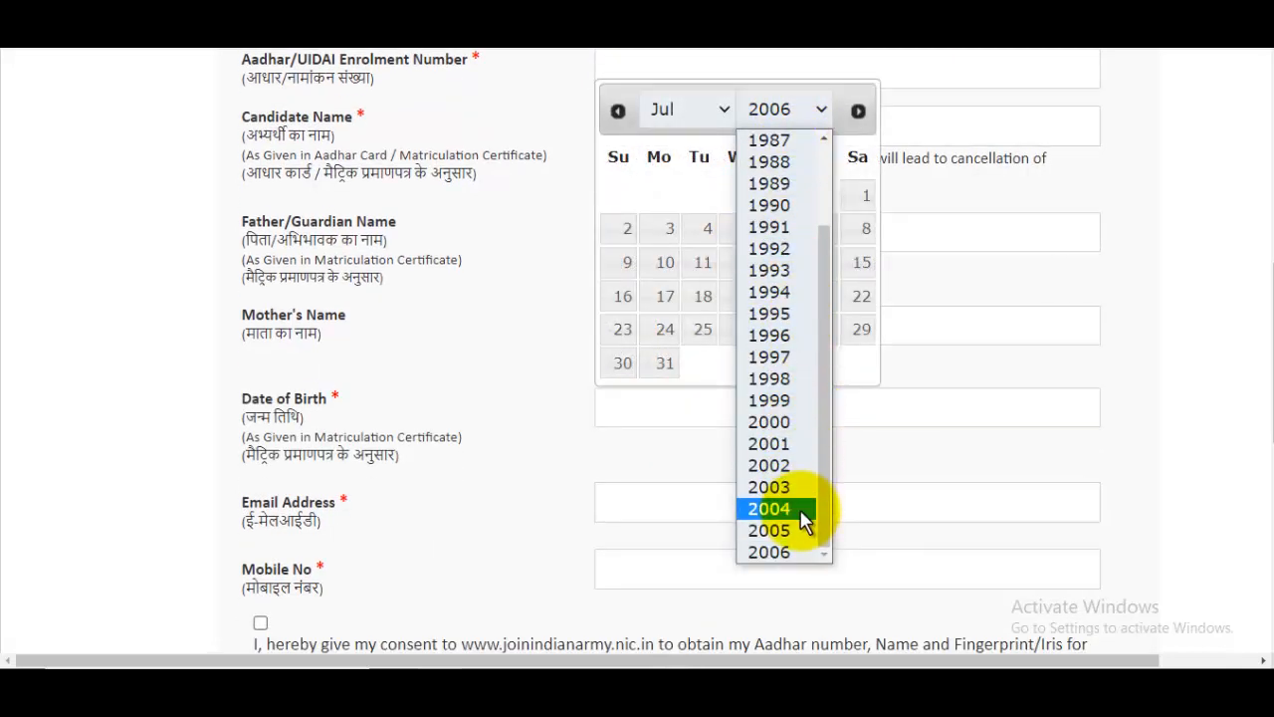
{"action": "left_click", "coordinate": [802, 517]}
{"action": "left_click", "coordinate": [691, 110]}
{"action": "left_click", "coordinate": [675, 228]}
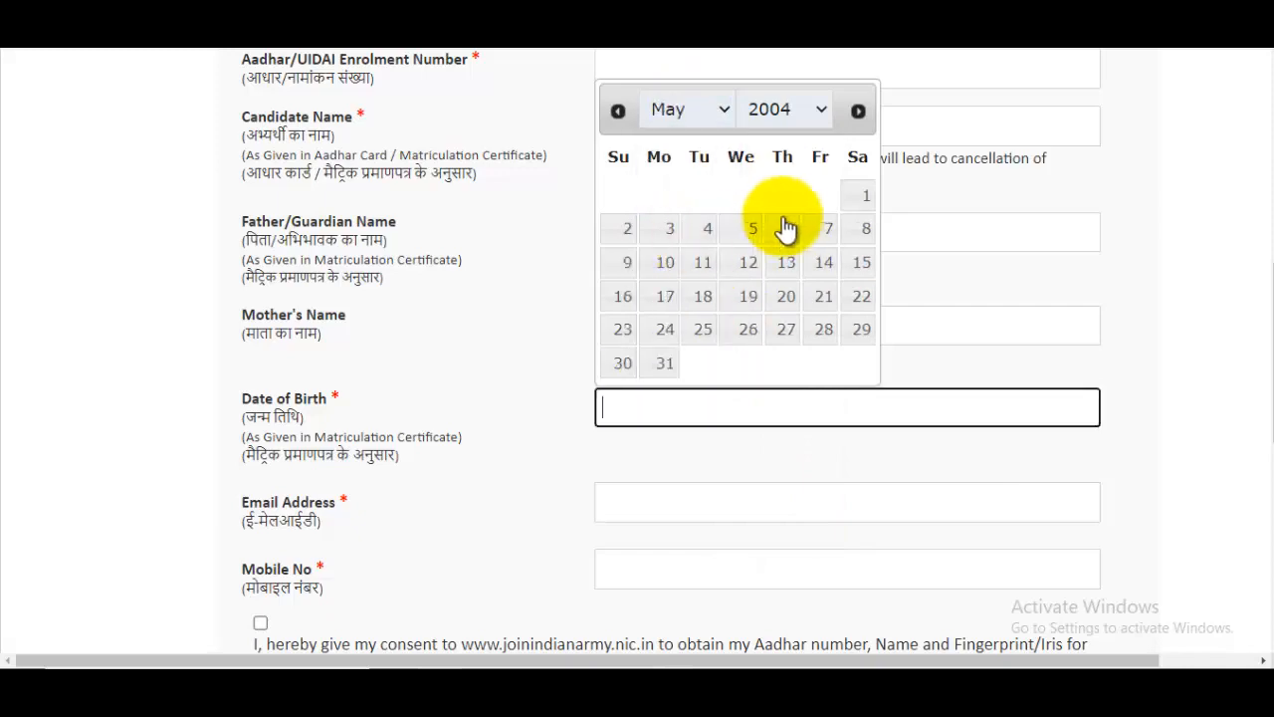
{"action": "left_click", "coordinate": [669, 229]}
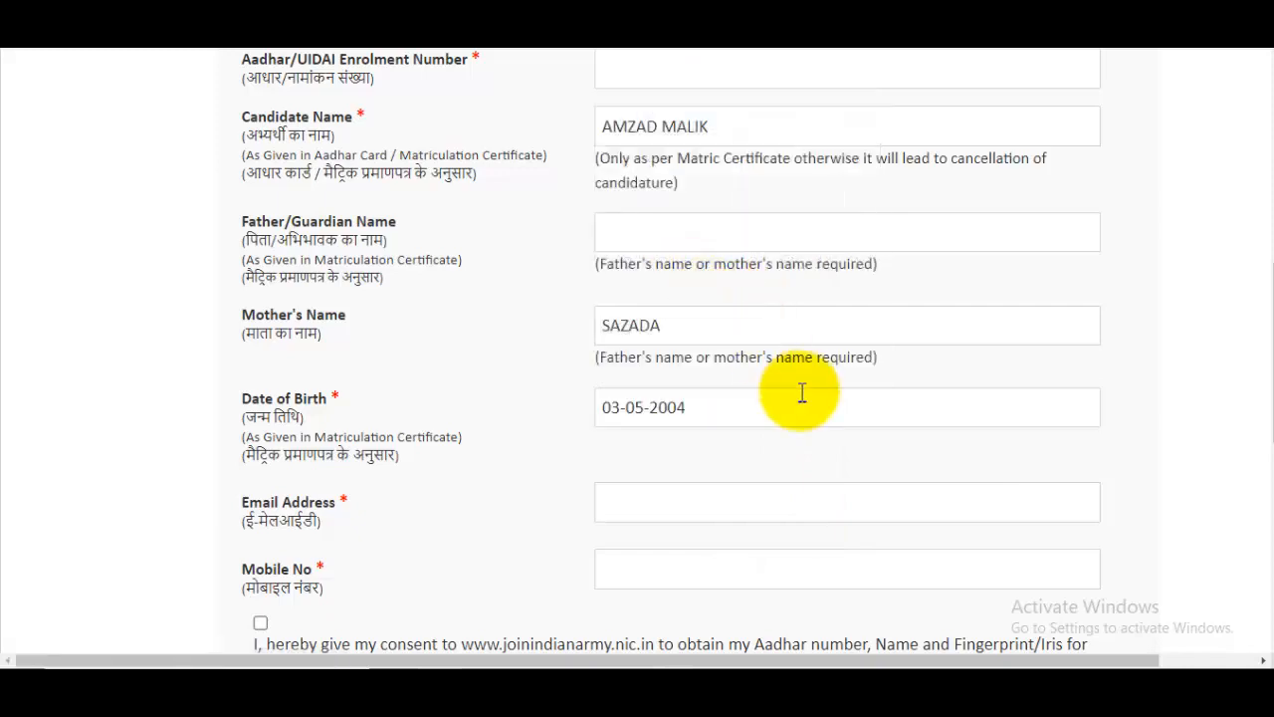
Go through the Email Address and Mobile No fields and tick the consent for Aadhar authentication with UIDAI
{"action": "scroll", "coordinate": [767, 404], "scroll_direction": "down", "scroll_amount": 2}
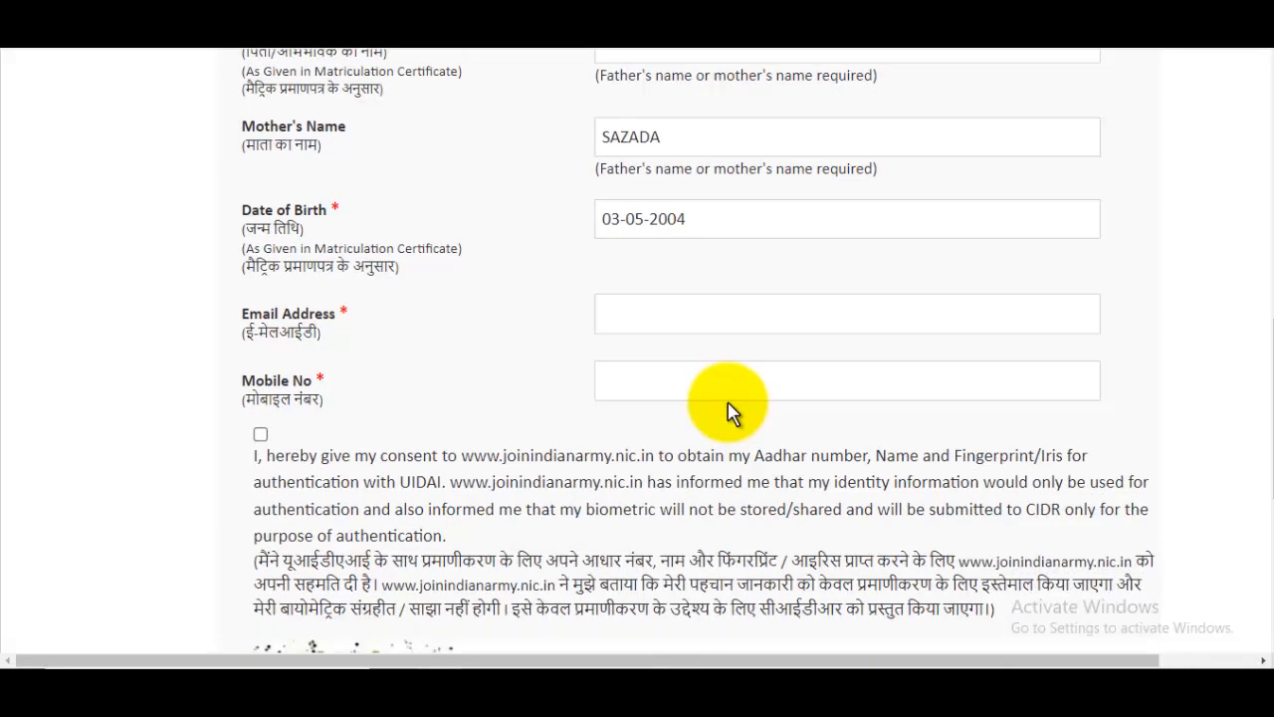
{"action": "left_click", "coordinate": [645, 312]}
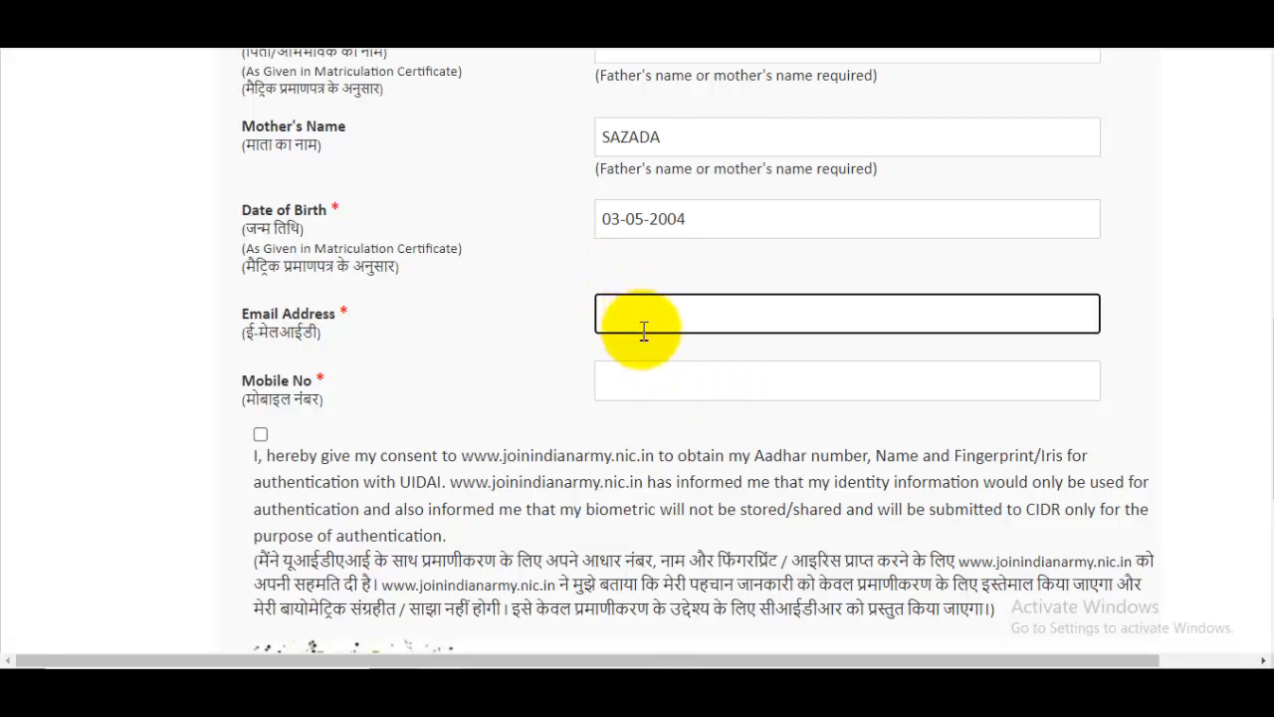
{"action": "left_click", "coordinate": [649, 384]}
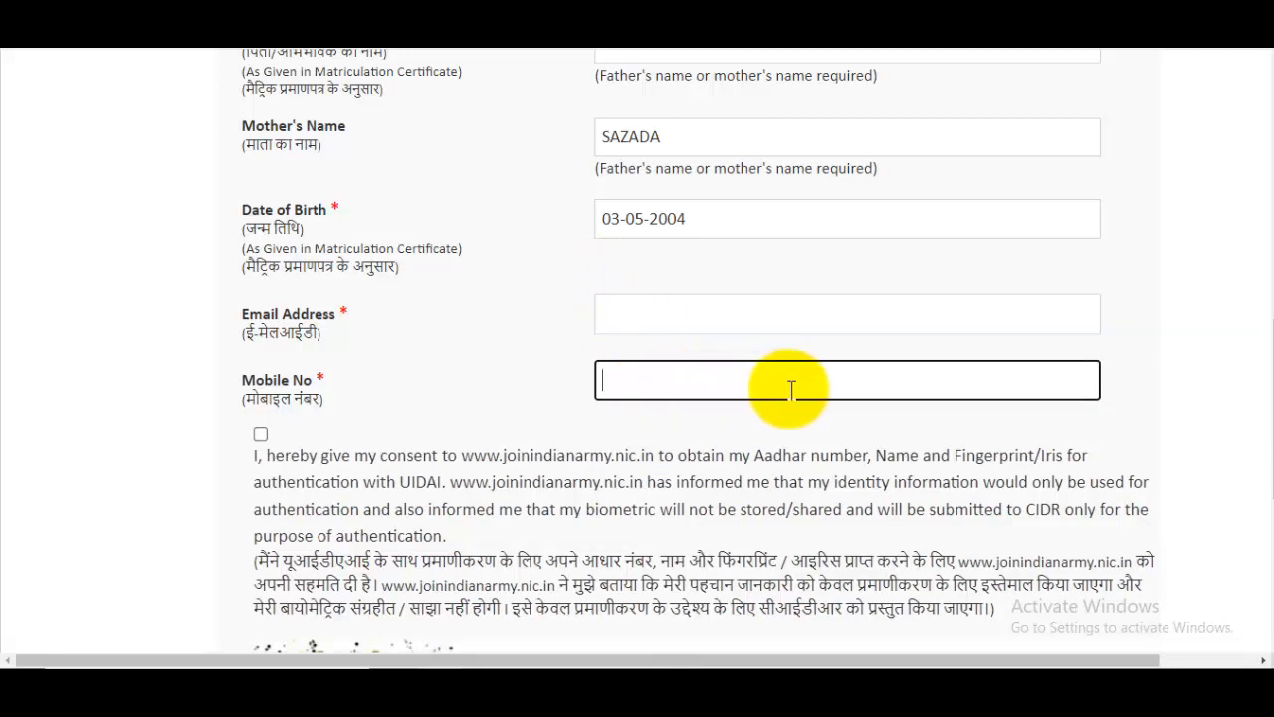
{"action": "scroll", "coordinate": [637, 379], "scroll_direction": "down", "scroll_amount": 1}
{"action": "left_click", "coordinate": [262, 338]}
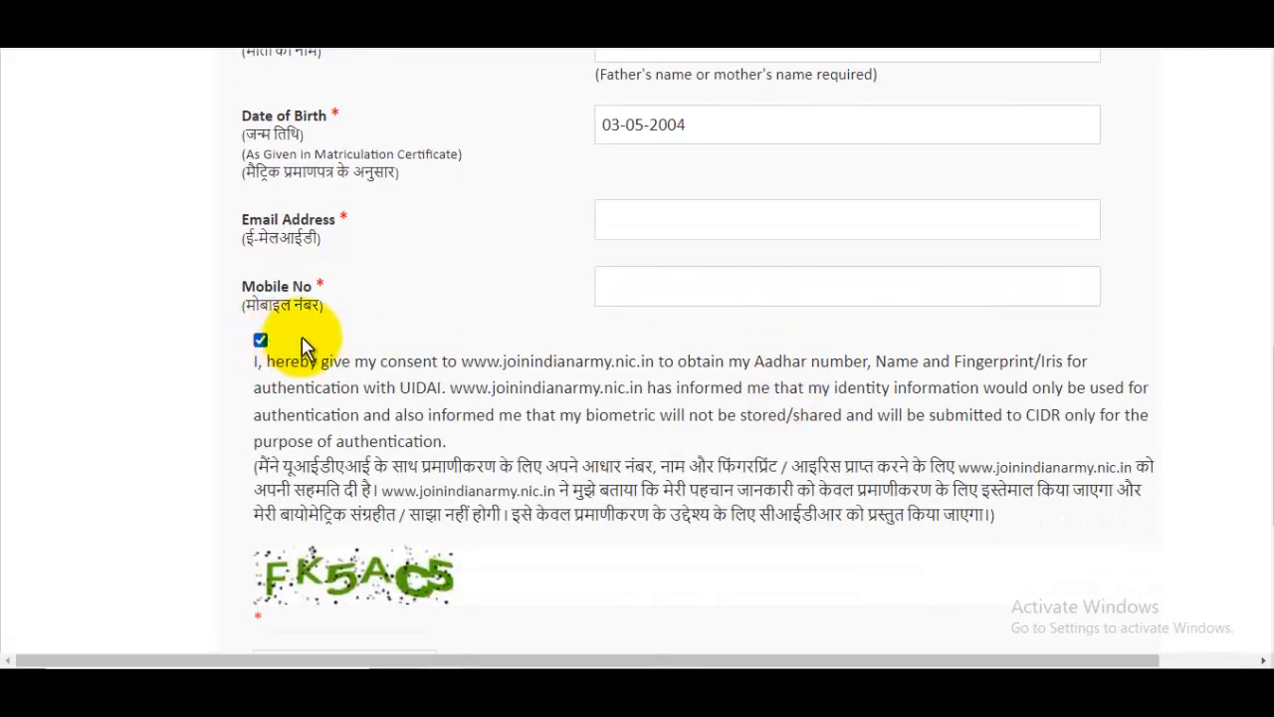
Go to the captcha field below the consent text and submit the registration form
{"action": "scroll", "coordinate": [445, 342], "scroll_direction": "down", "scroll_amount": 3}
{"action": "left_click", "coordinate": [338, 385]}
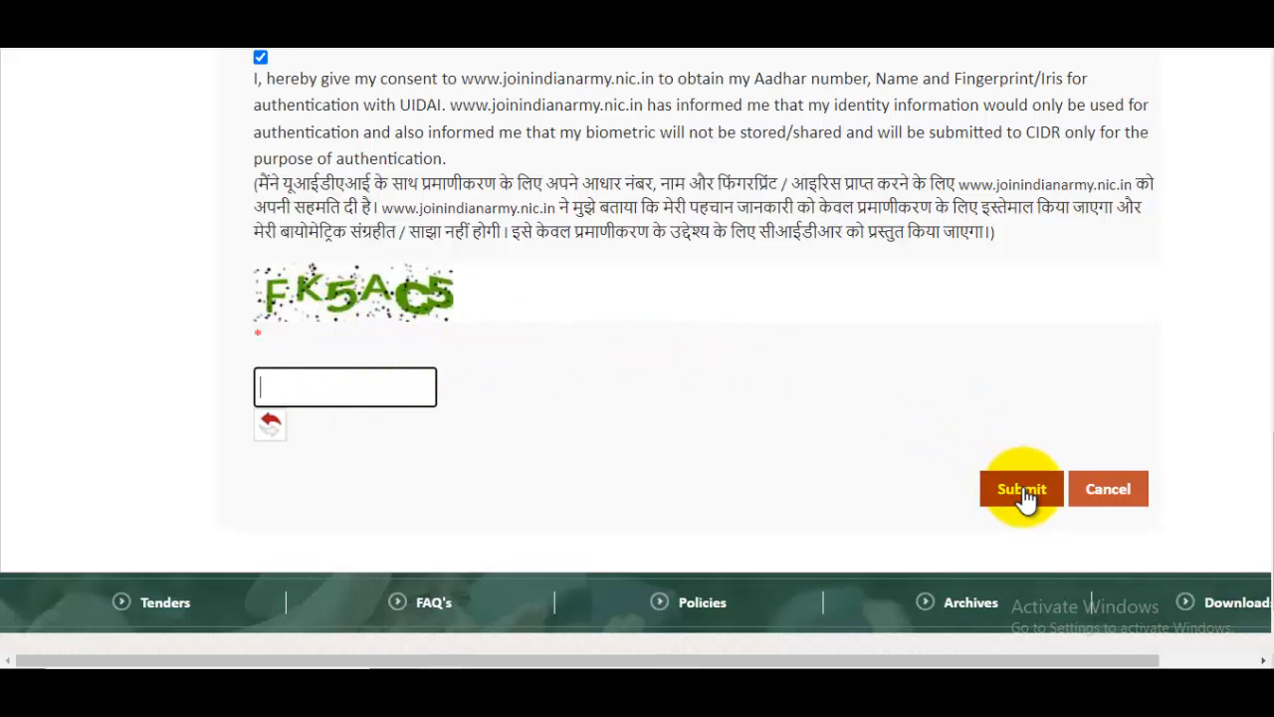
{"action": "left_click", "coordinate": [1022, 489]}
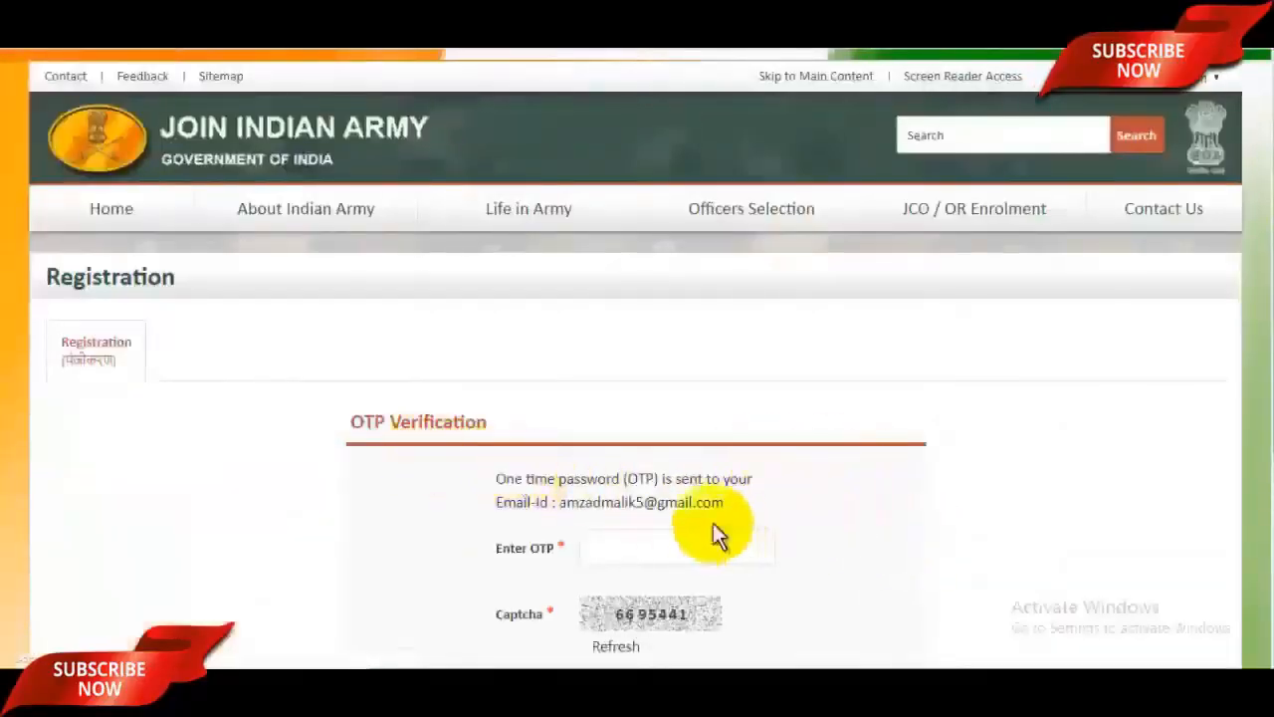
Go to the one-time password field and the captcha field of the OTP Verification form
{"action": "left_click", "coordinate": [665, 538]}
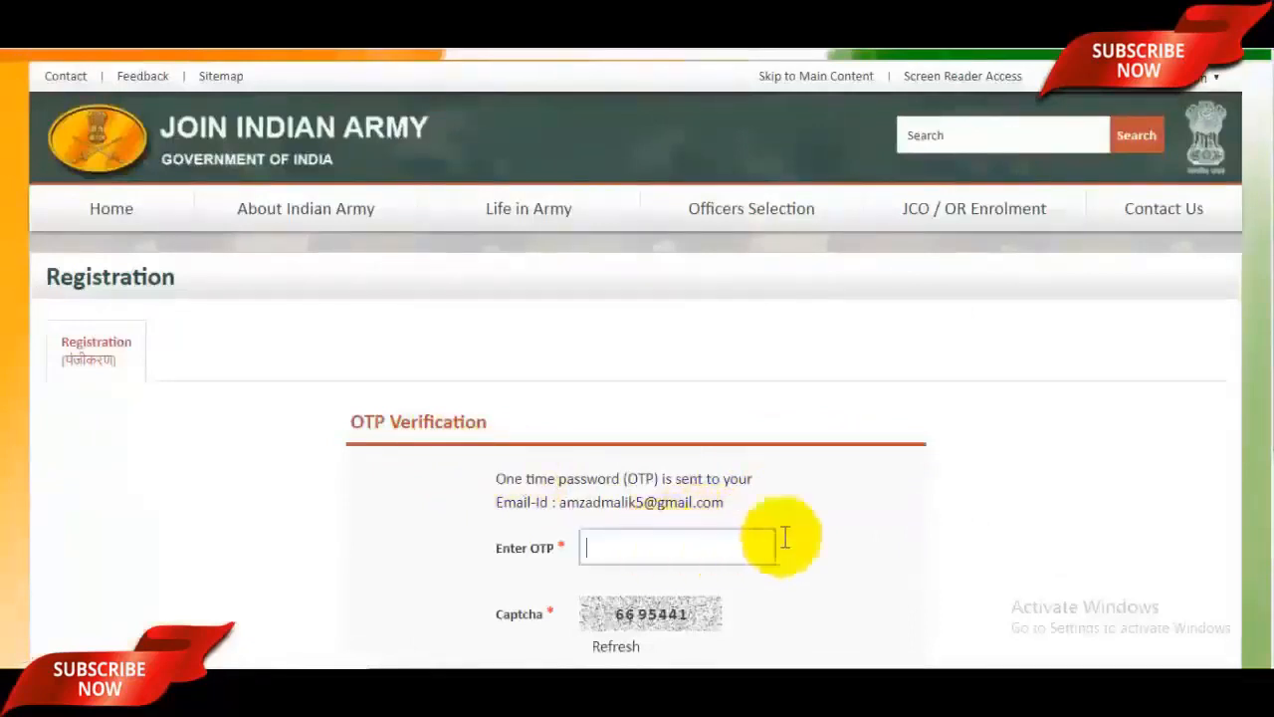
{"action": "scroll", "coordinate": [1167, 468], "scroll_direction": "down", "scroll_amount": 2}
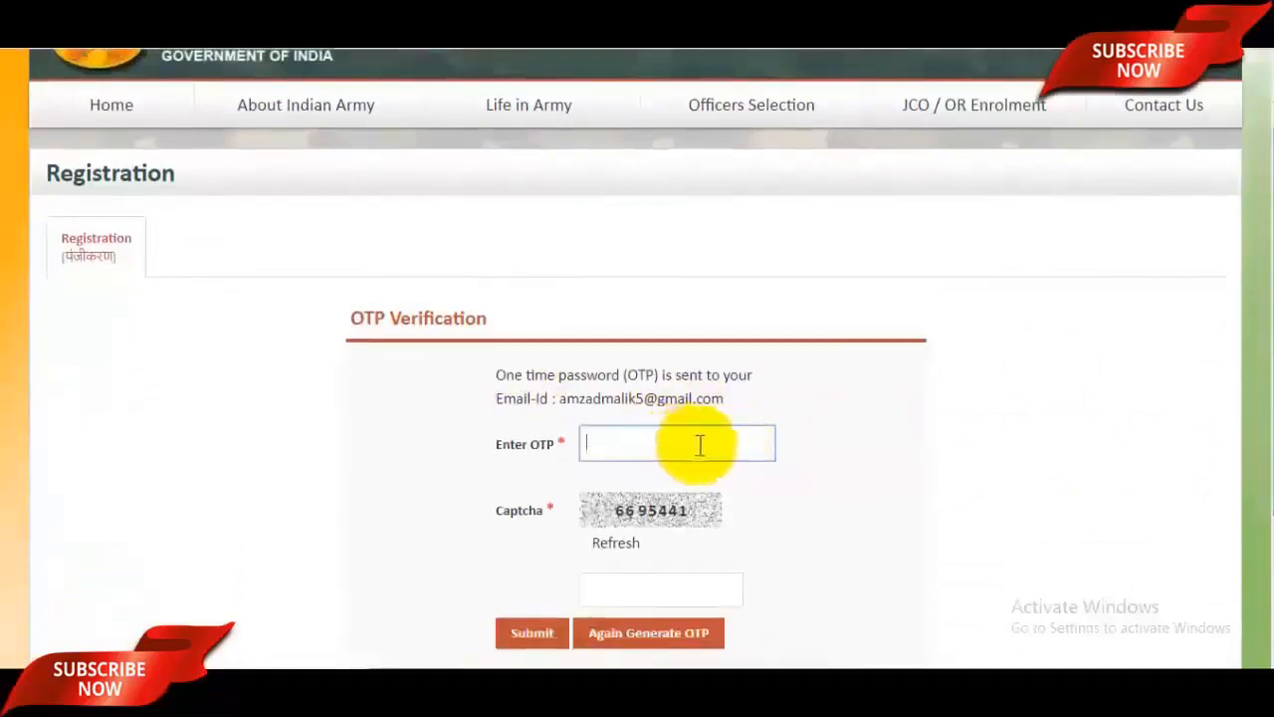
{"action": "left_click", "coordinate": [648, 591]}
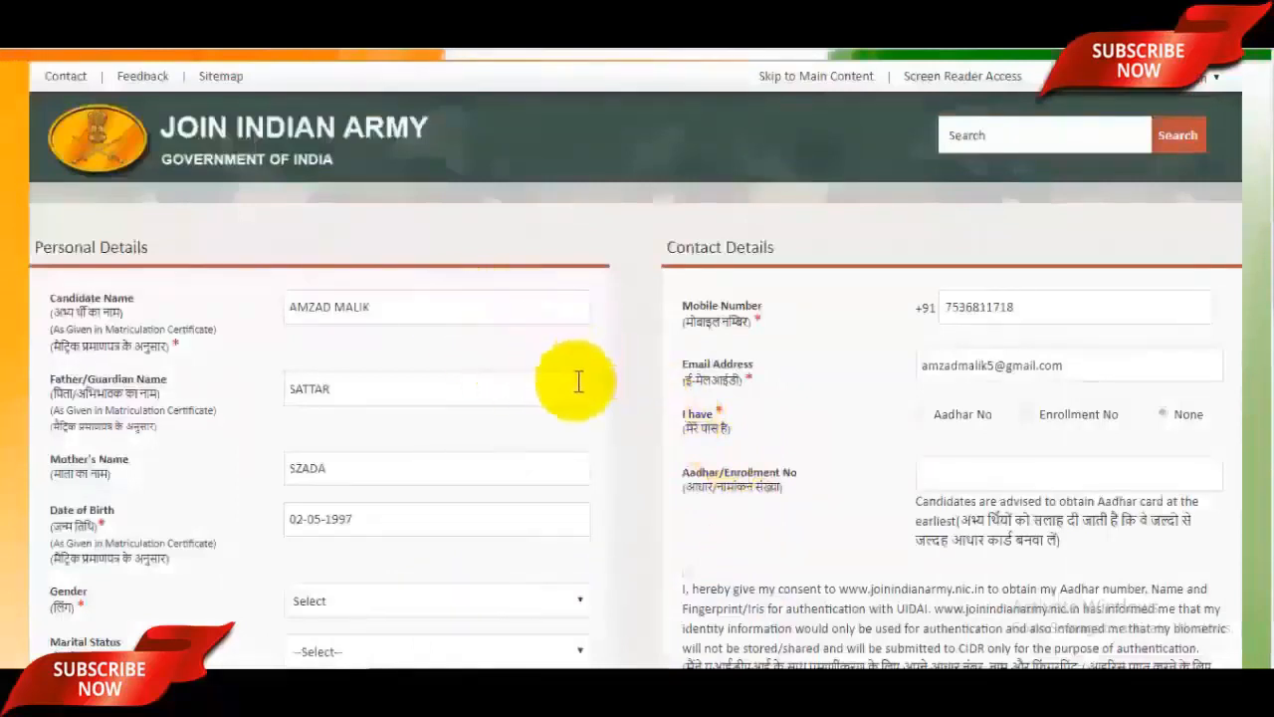
Set the candidate's gender to Male and the marital status to Unmarried in Personal Details
{"action": "scroll", "coordinate": [1259, 239], "scroll_direction": "down", "scroll_amount": 3}
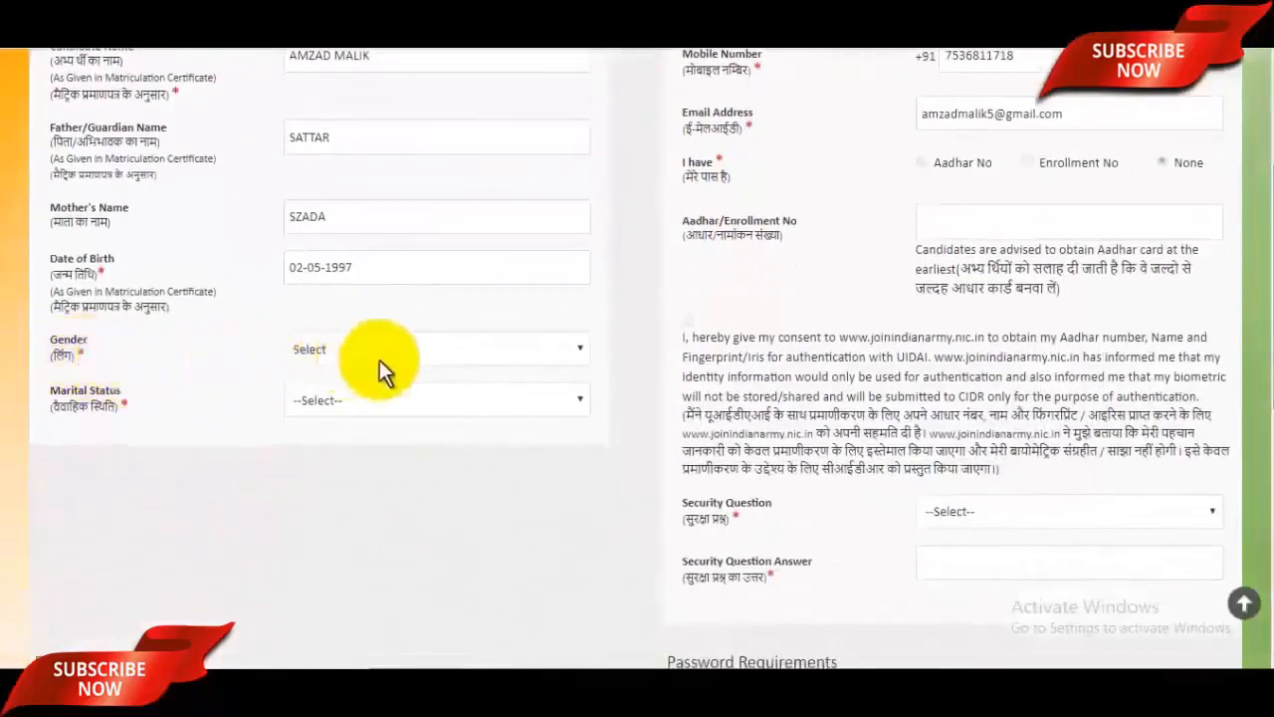
{"action": "left_click", "coordinate": [428, 364]}
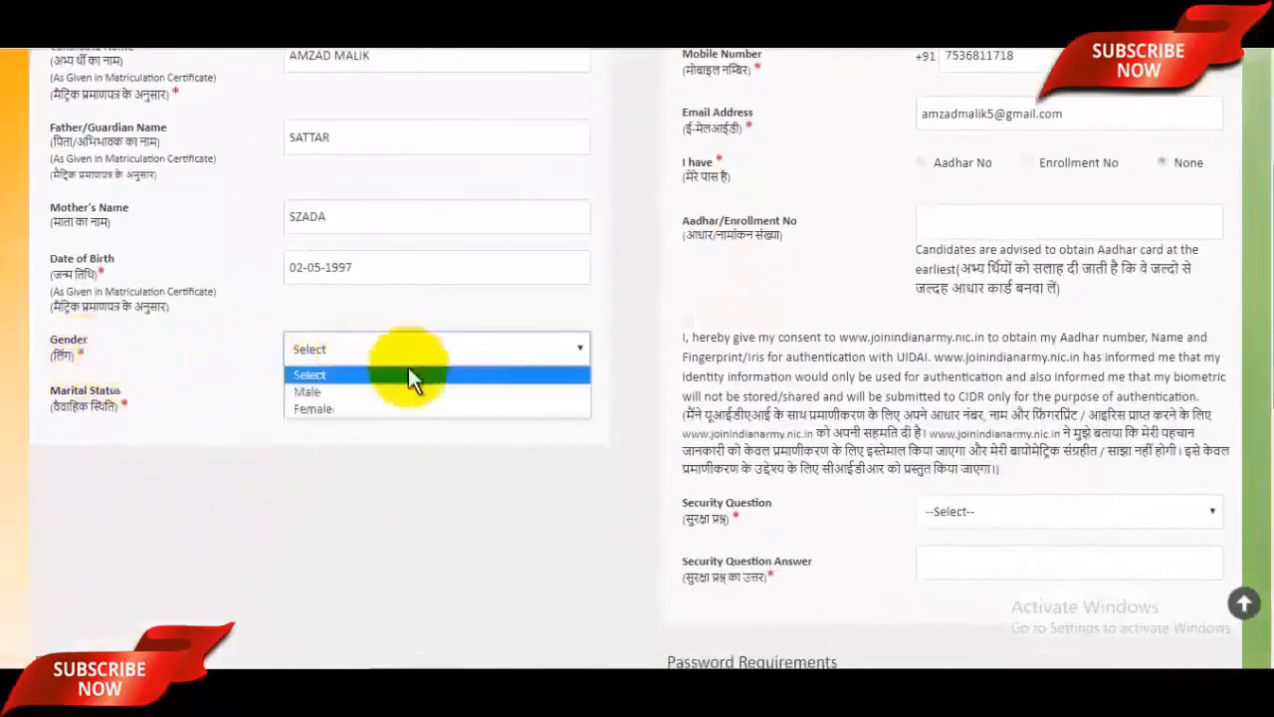
{"action": "left_click", "coordinate": [344, 391]}
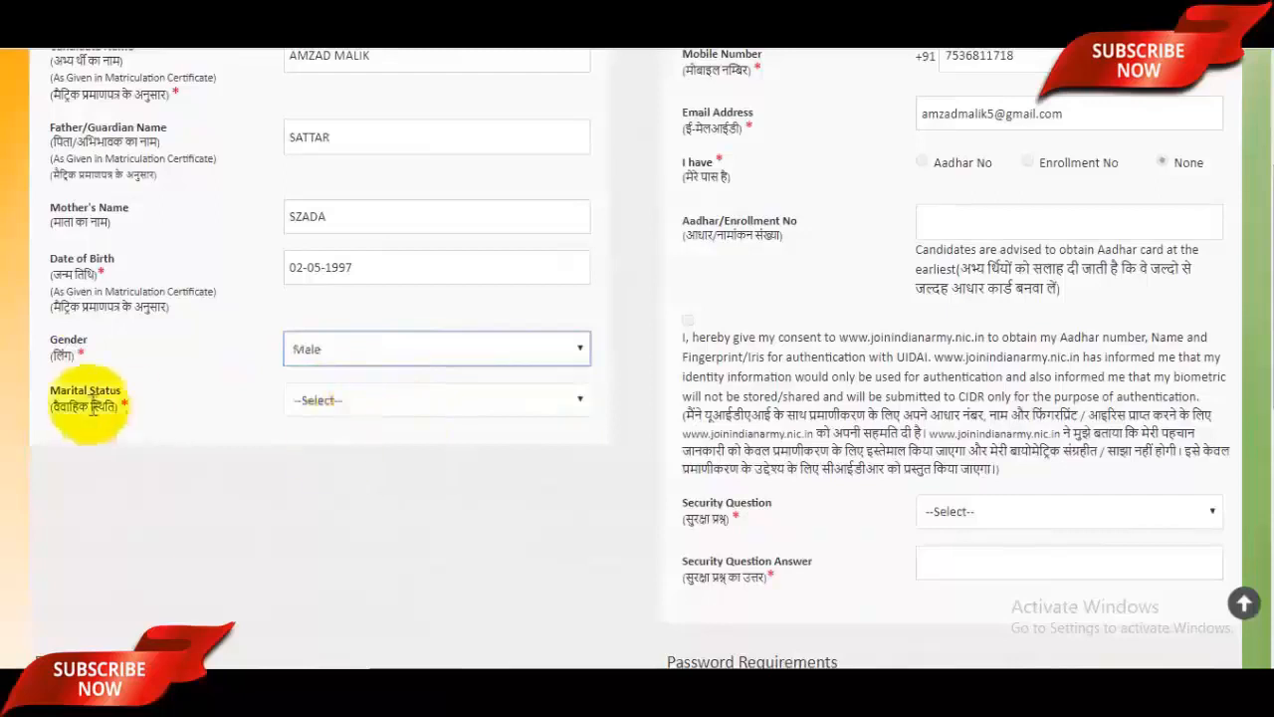
{"action": "left_click", "coordinate": [315, 402]}
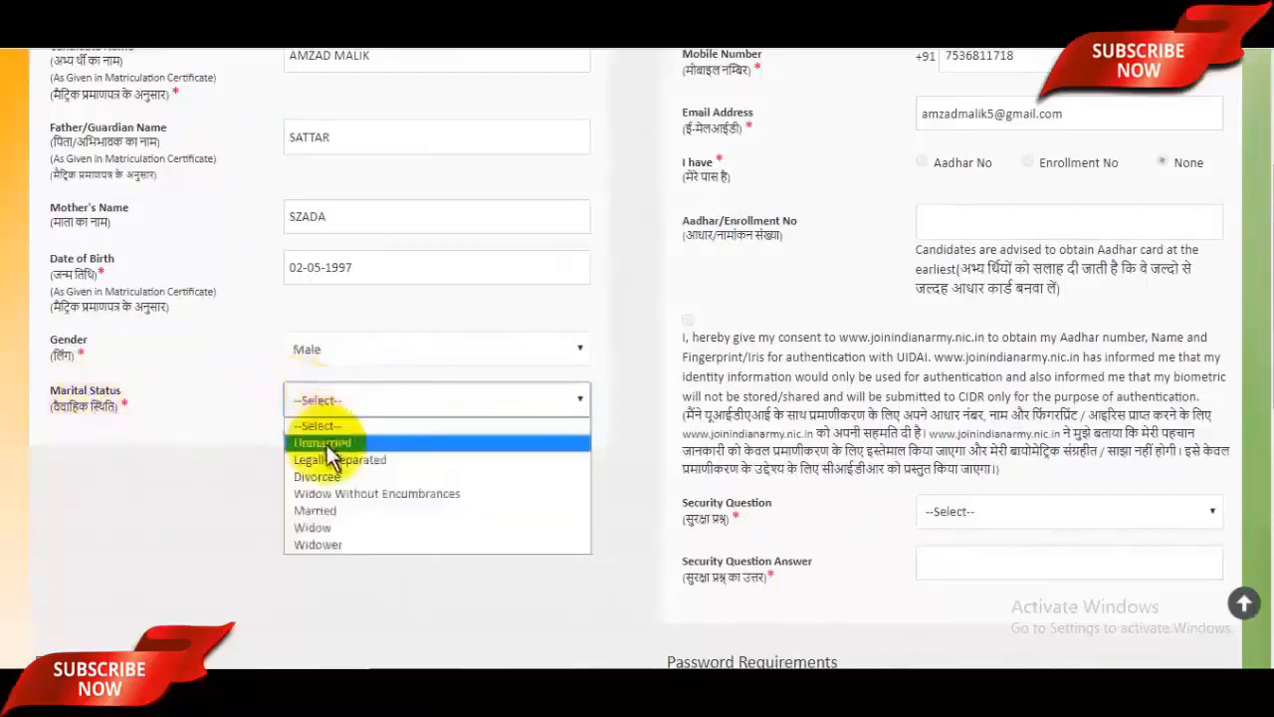
{"action": "left_click", "coordinate": [328, 444]}
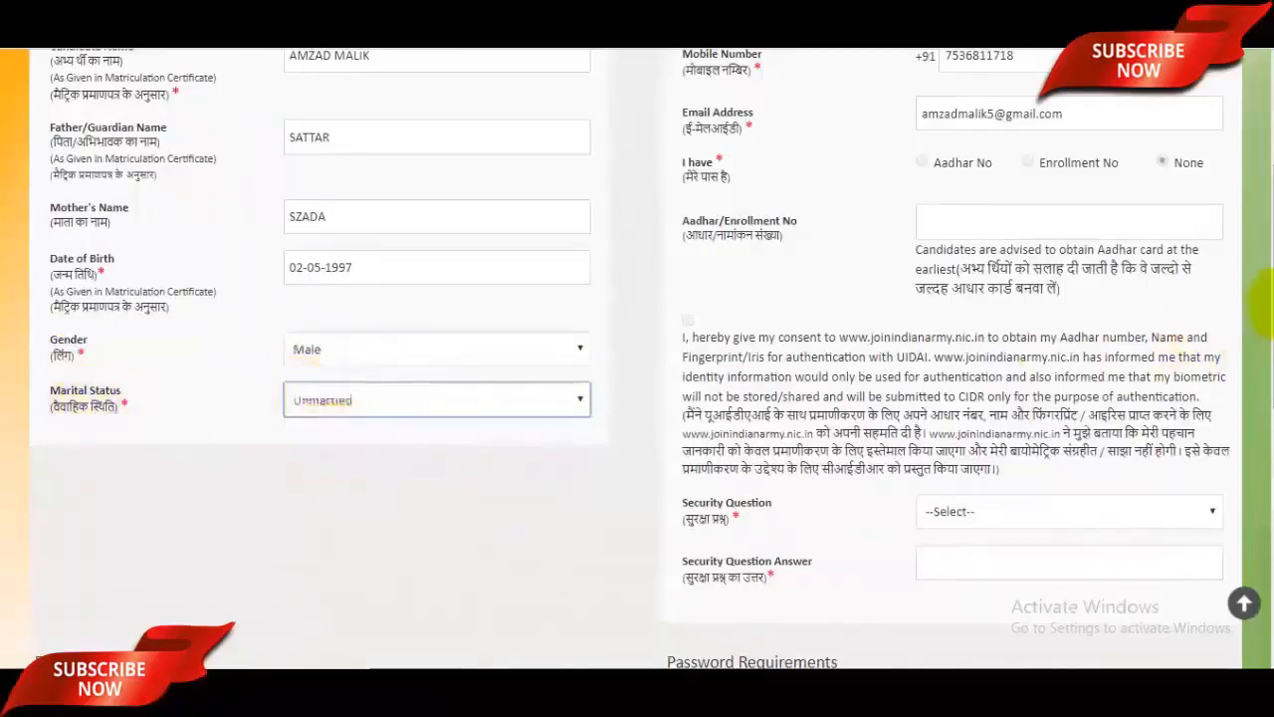
In Education Details, set the Matriculation/10th Board to STATE BOARD and the state to Uttar Pradesh
{"action": "scroll", "coordinate": [638, 359], "scroll_direction": "down", "scroll_amount": 5}
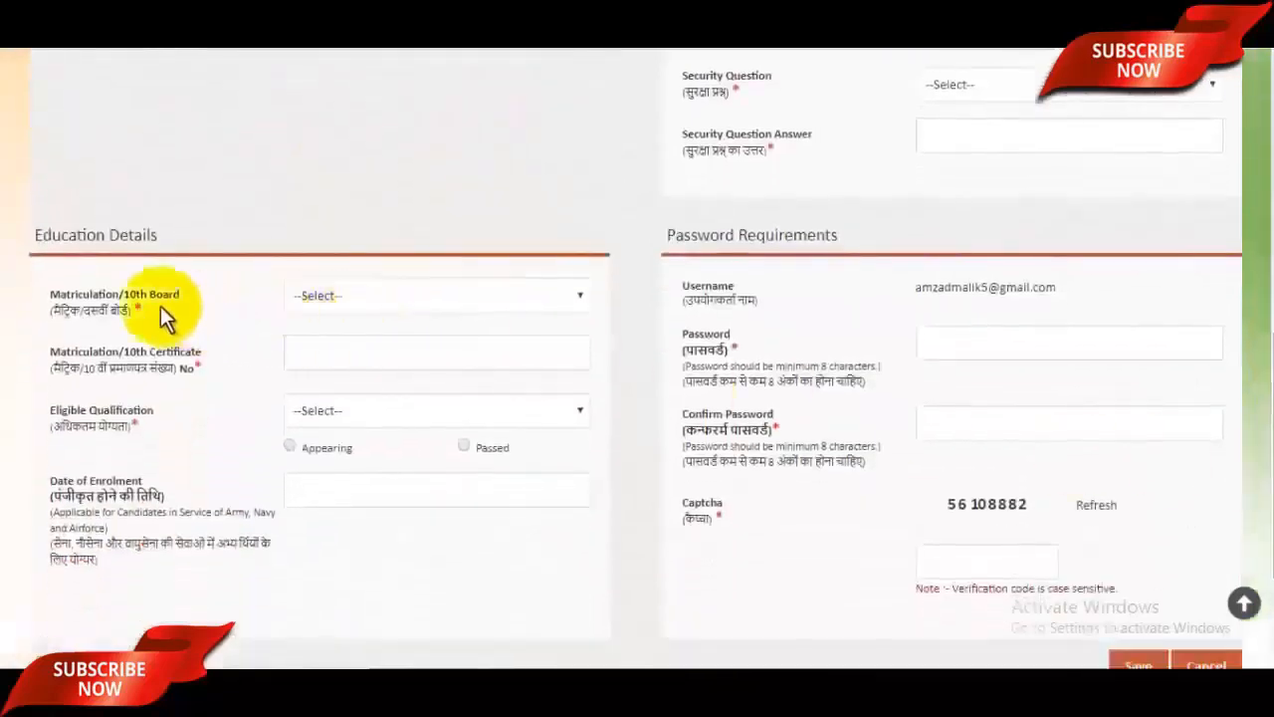
{"action": "left_click", "coordinate": [403, 295]}
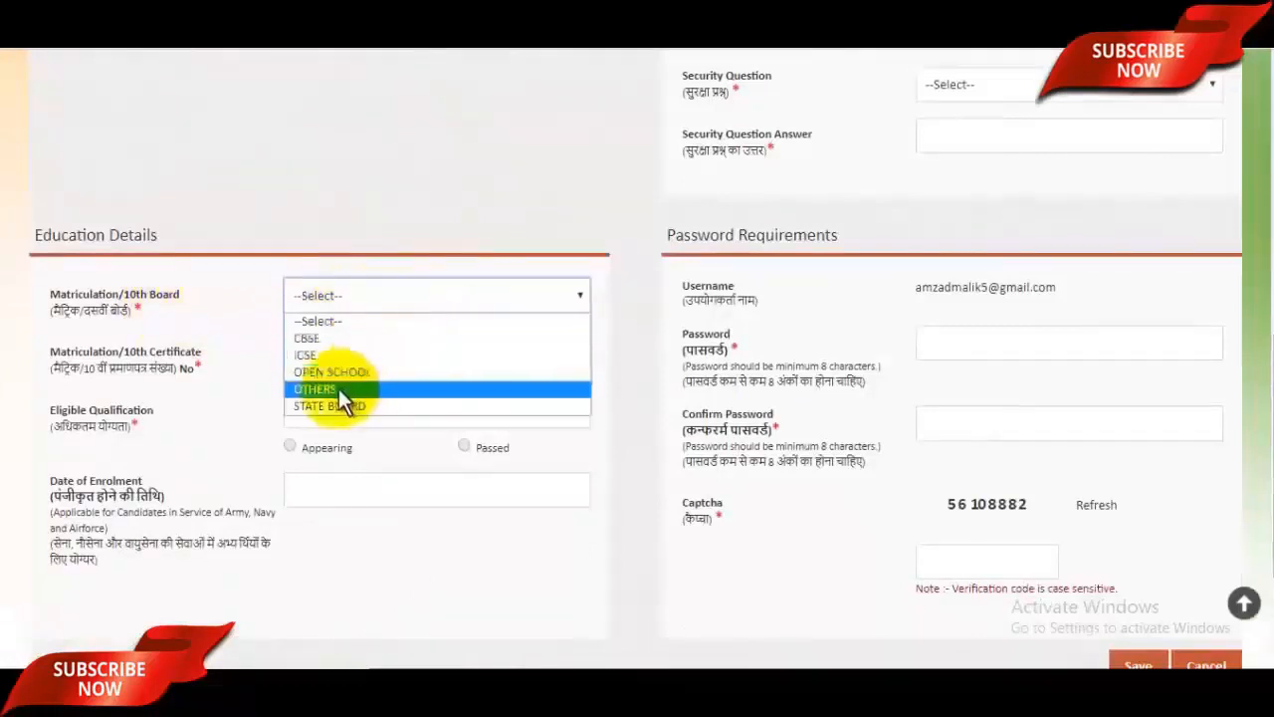
{"action": "left_click", "coordinate": [359, 406]}
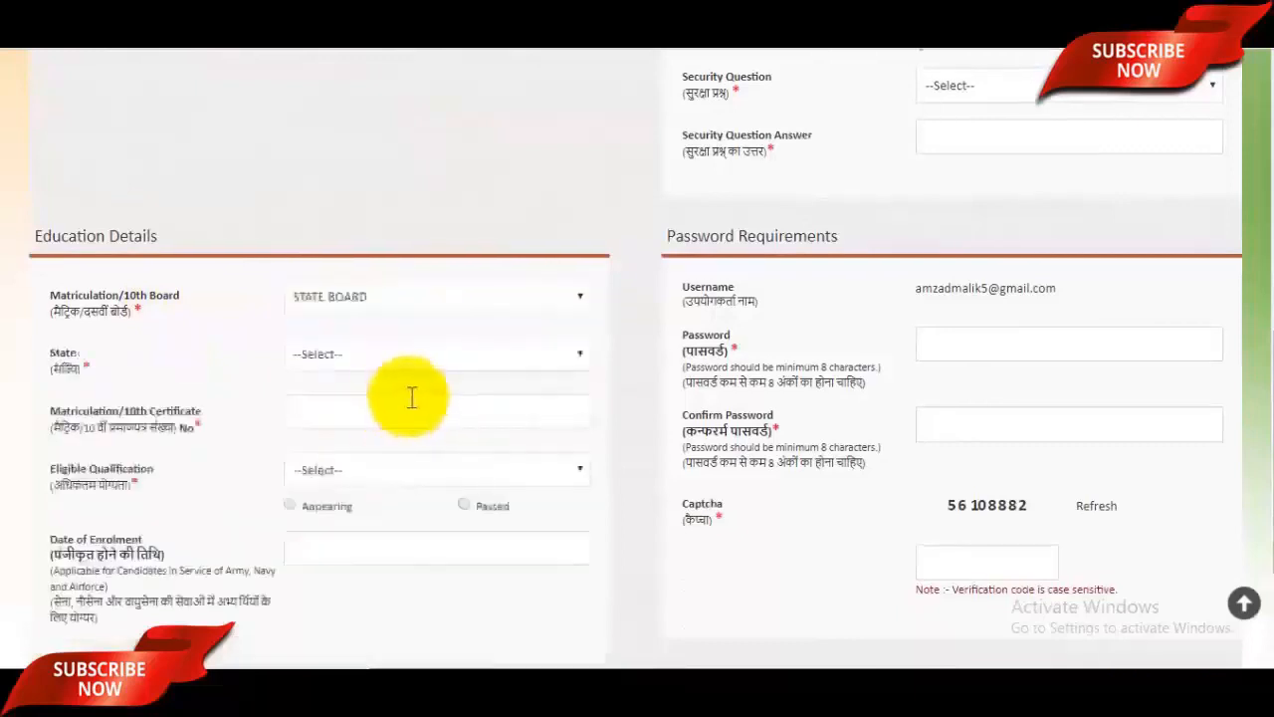
{"action": "left_click", "coordinate": [361, 359]}
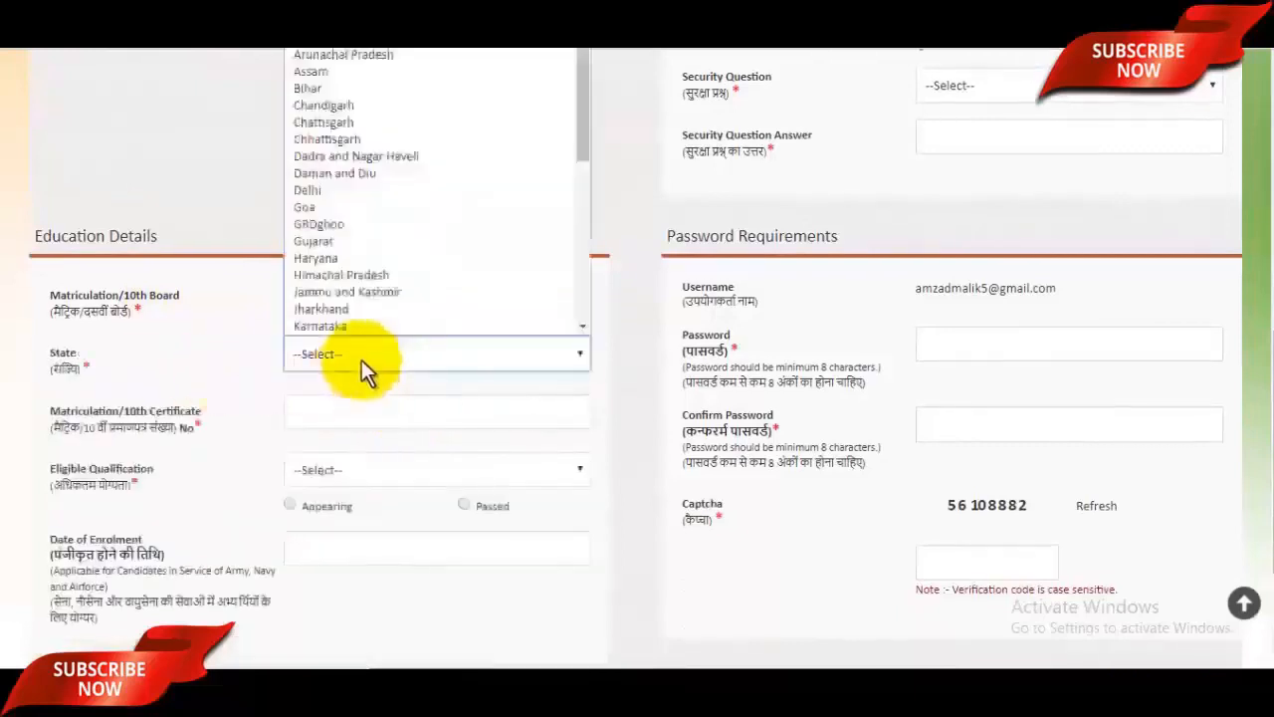
{"action": "key", "text": "u"}
{"action": "scroll", "coordinate": [347, 337], "scroll_direction": "down", "scroll_amount": 1}
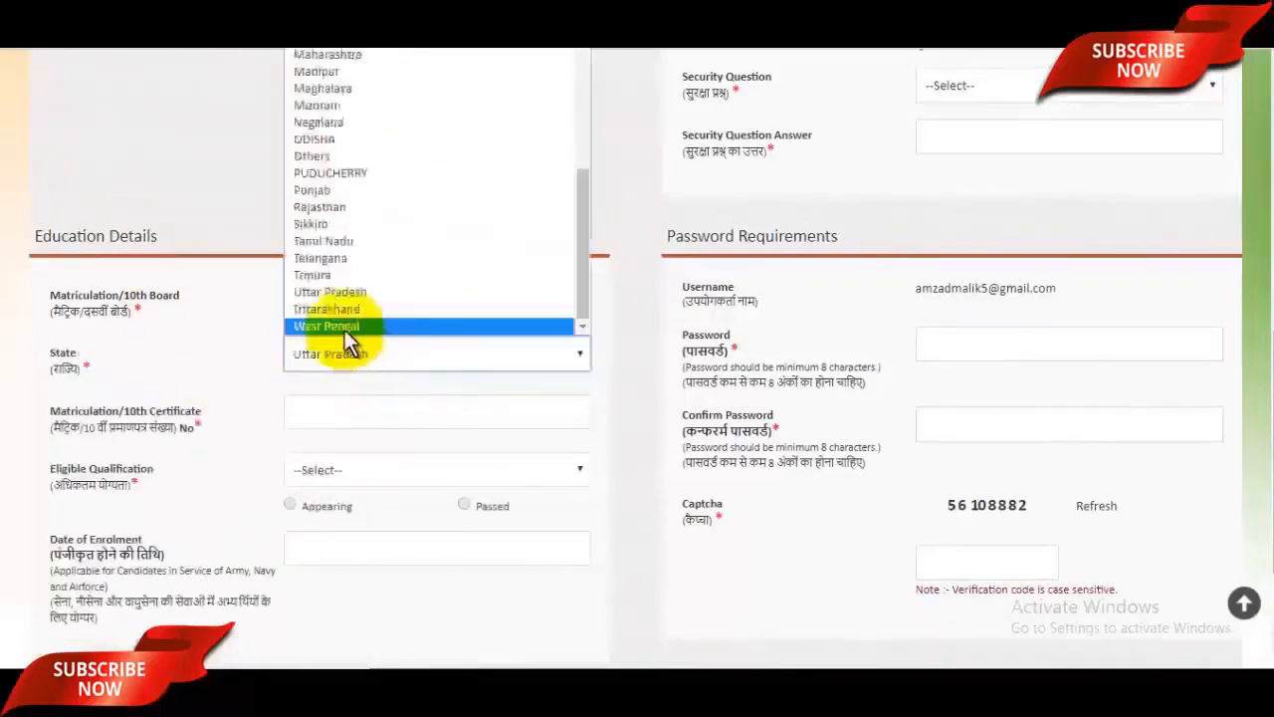
{"action": "left_click", "coordinate": [349, 297]}
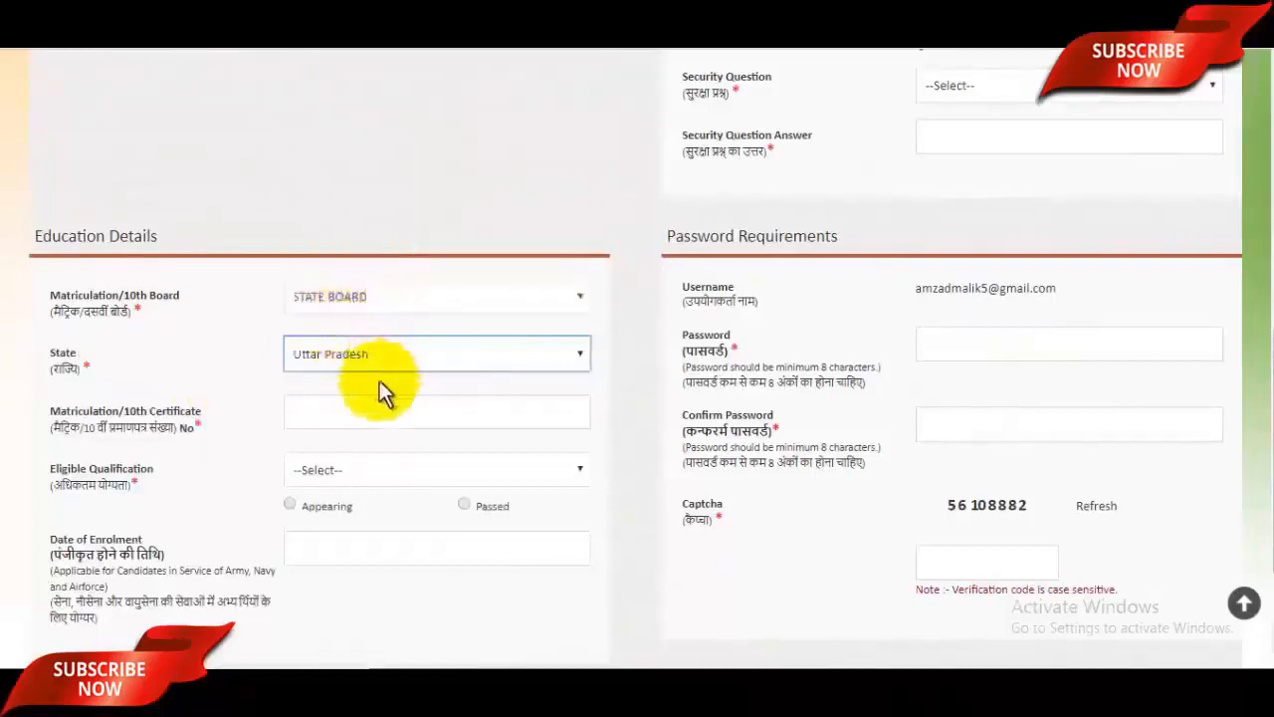
Enter the matriculation certificate number and set the eligible qualification to B.E./B.Tech/B.Arch/Msc Computer with the status Passed
{"action": "left_click", "coordinate": [355, 418]}
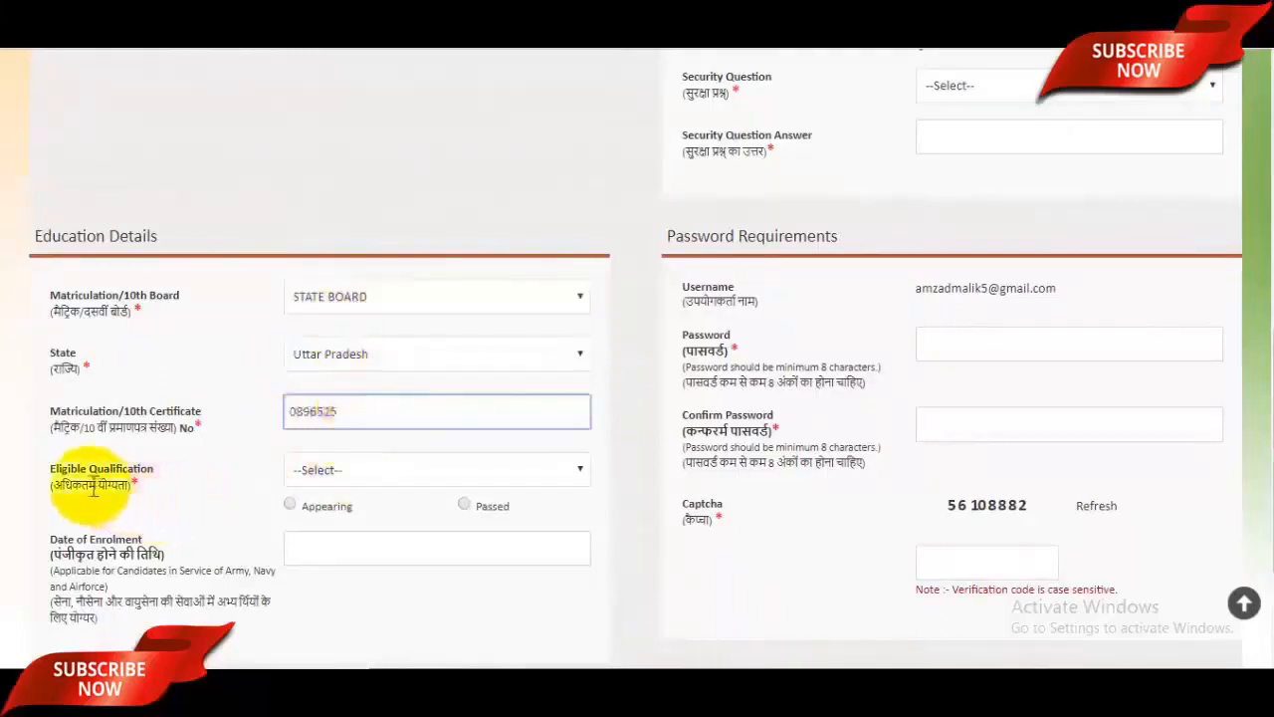
{"action": "left_click", "coordinate": [357, 471]}
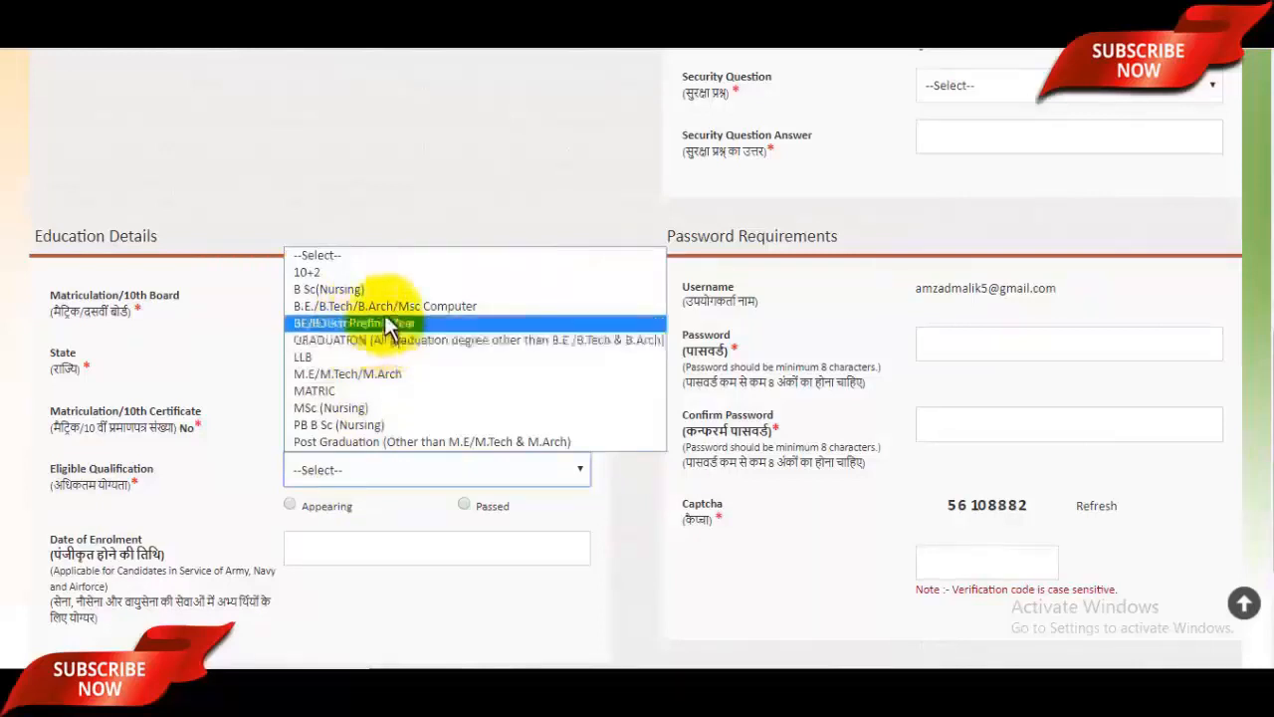
{"action": "left_click", "coordinate": [390, 307]}
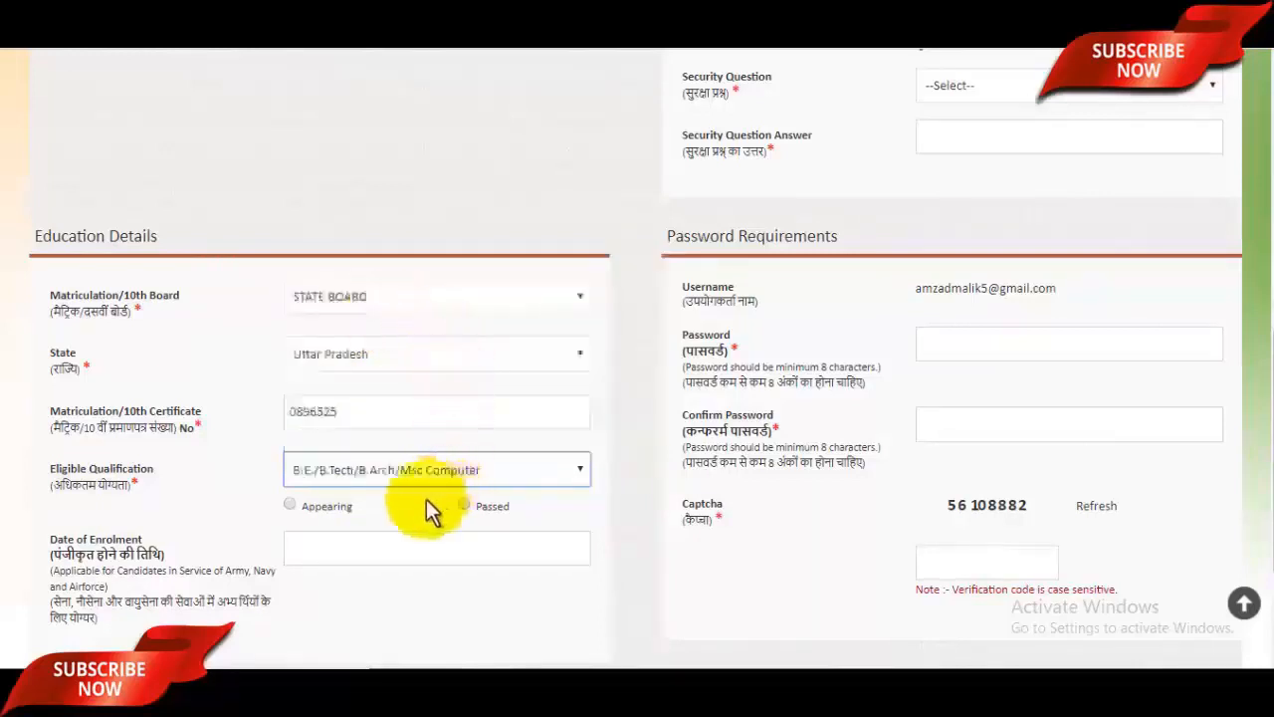
{"action": "left_click", "coordinate": [302, 508]}
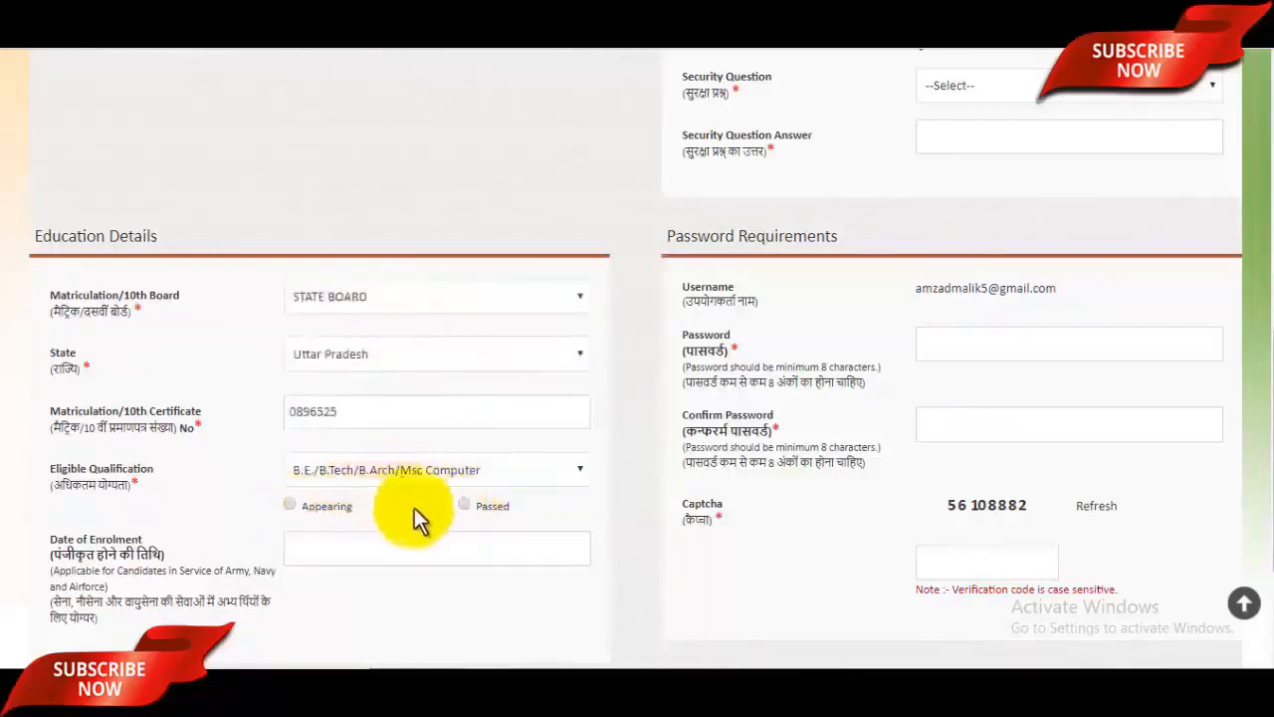
{"action": "left_click", "coordinate": [468, 506]}
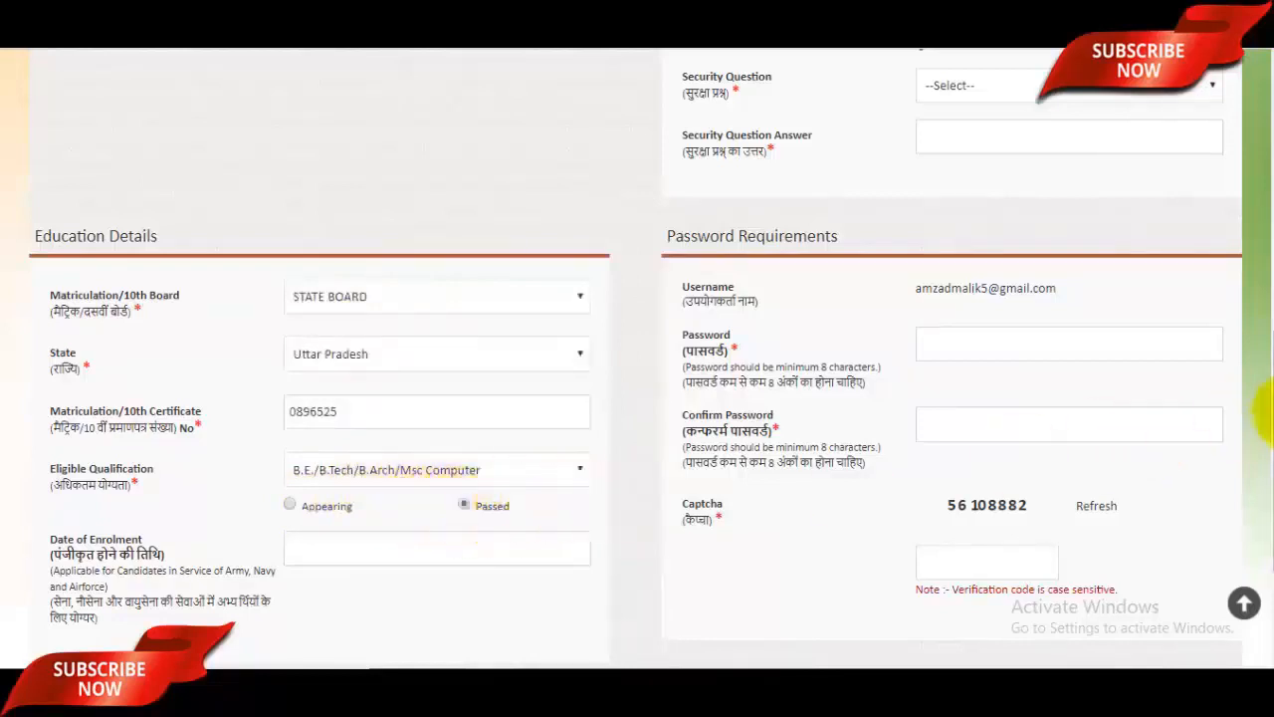
Look at the Date of Enrolment calendar and close it without choosing a date
{"action": "scroll", "coordinate": [1259, 453], "scroll_direction": "down", "scroll_amount": 1}
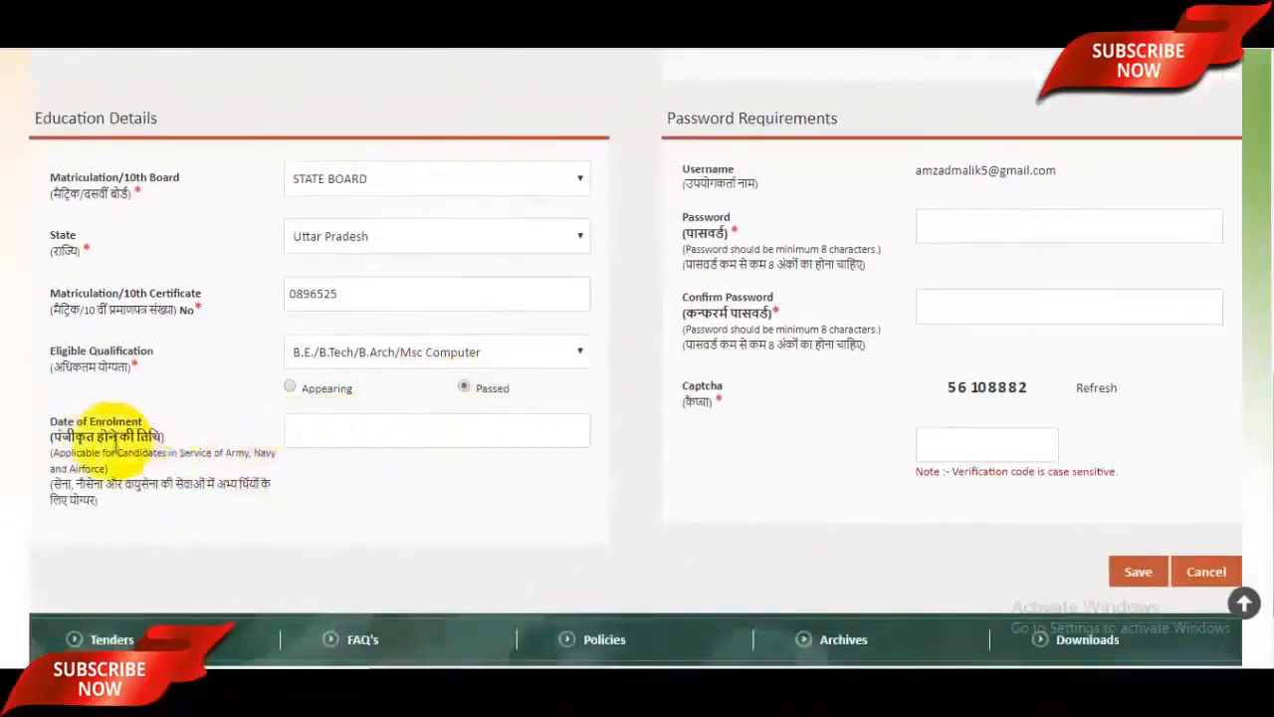
{"action": "left_click", "coordinate": [344, 431]}
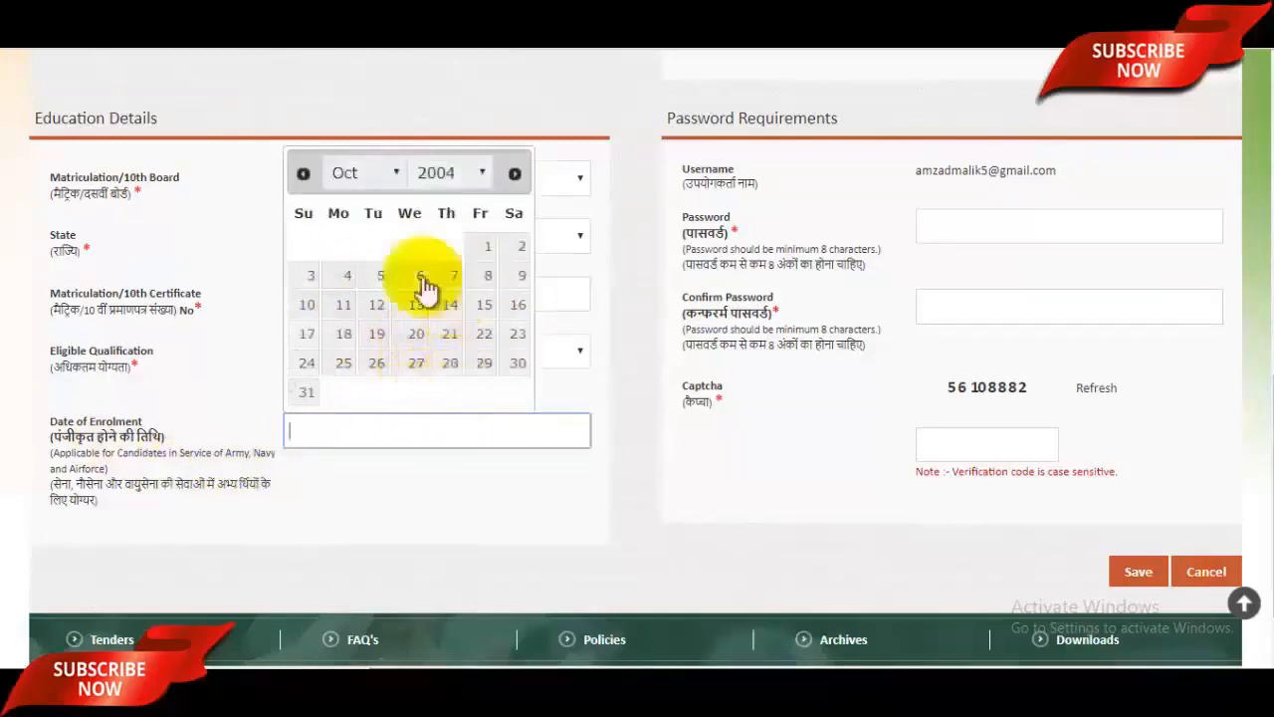
{"action": "left_click", "coordinate": [404, 470]}
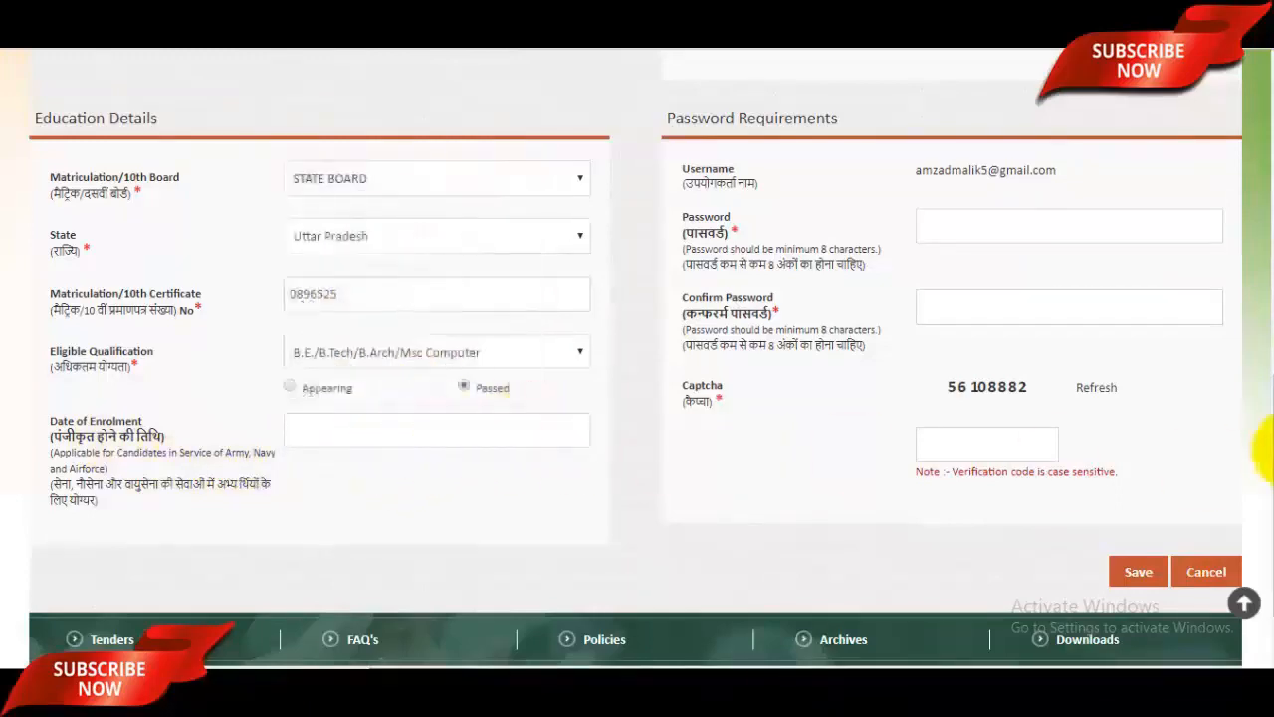
Review the Contact Details section, from the Aadhar options and consent text down to the security question and password fields
{"action": "left_click_drag", "start_coordinate": [1272, 444], "coordinate": [1272, 167]}
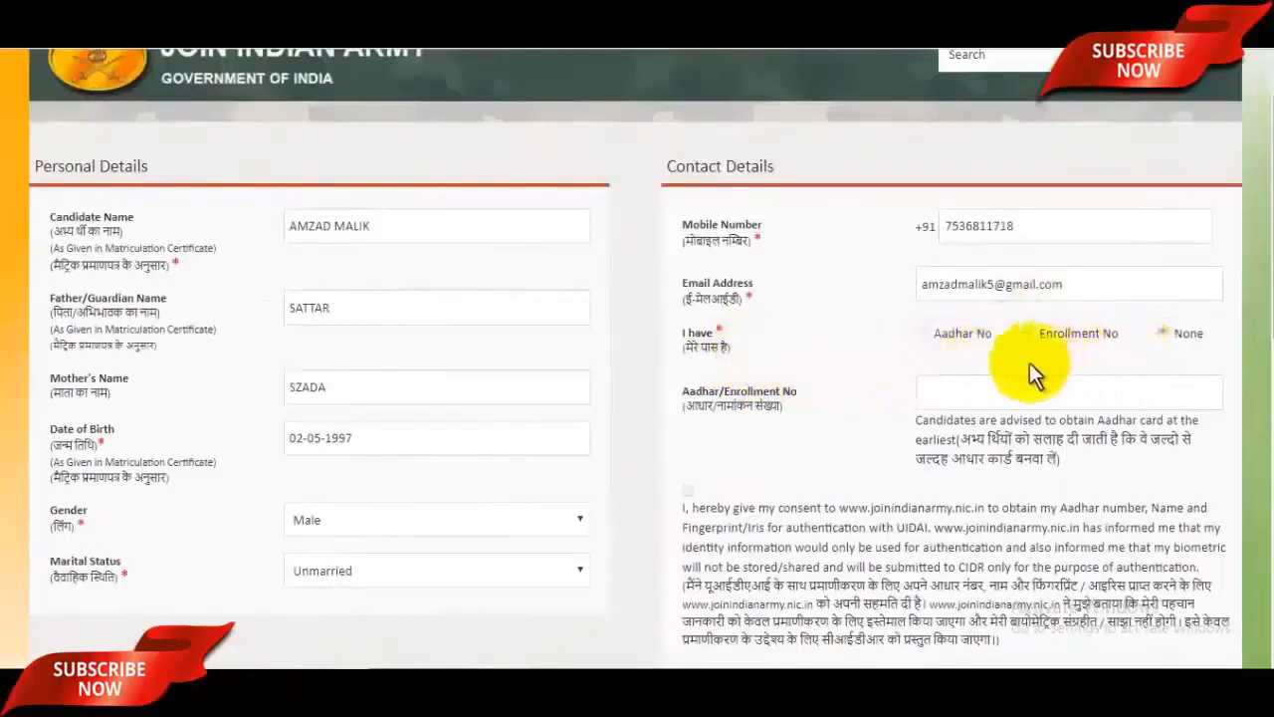
{"action": "scroll", "coordinate": [651, 355], "scroll_direction": "down", "scroll_amount": 3}
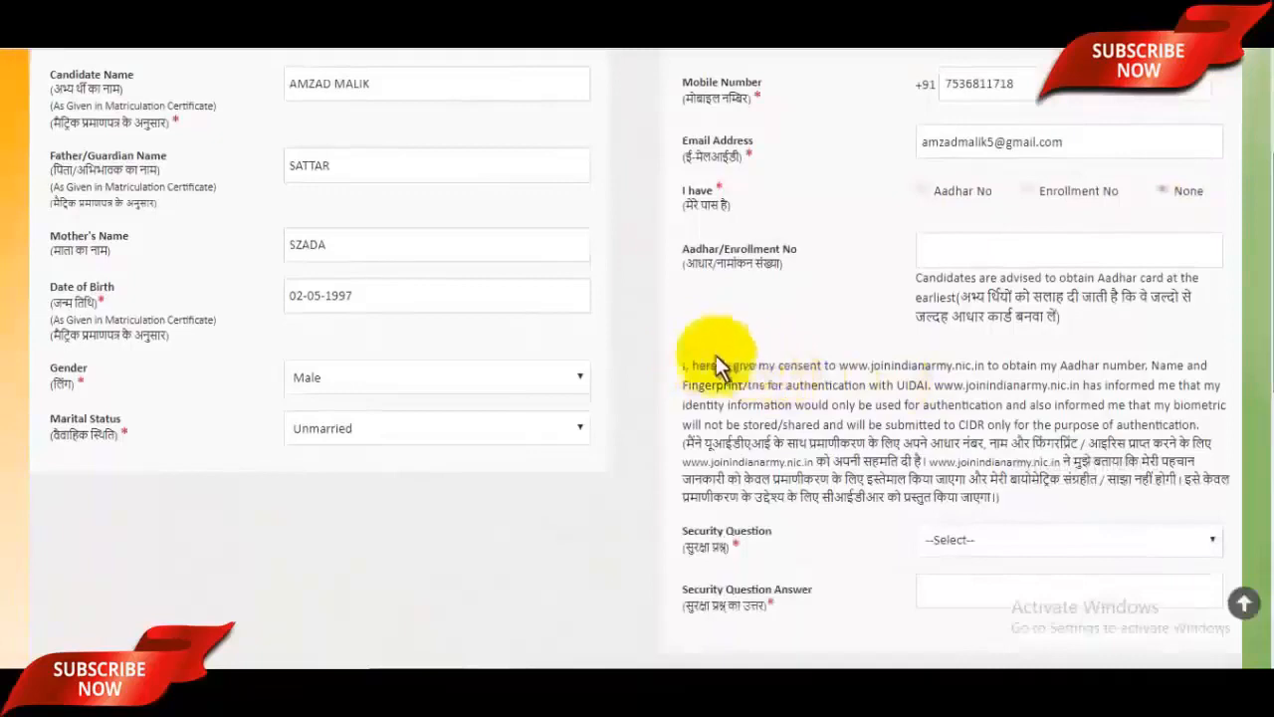
{"action": "scroll", "coordinate": [772, 353], "scroll_direction": "down", "scroll_amount": 3}
{"action": "scroll", "coordinate": [917, 338], "scroll_direction": "down", "scroll_amount": 1}
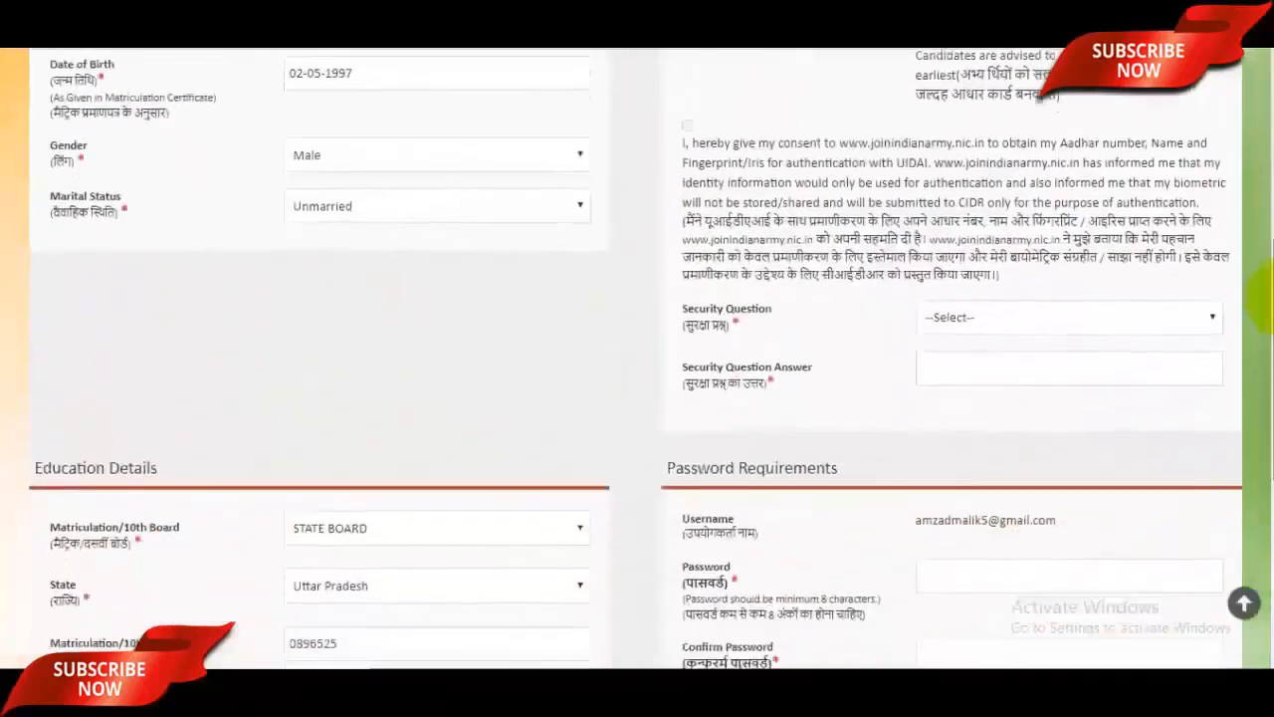
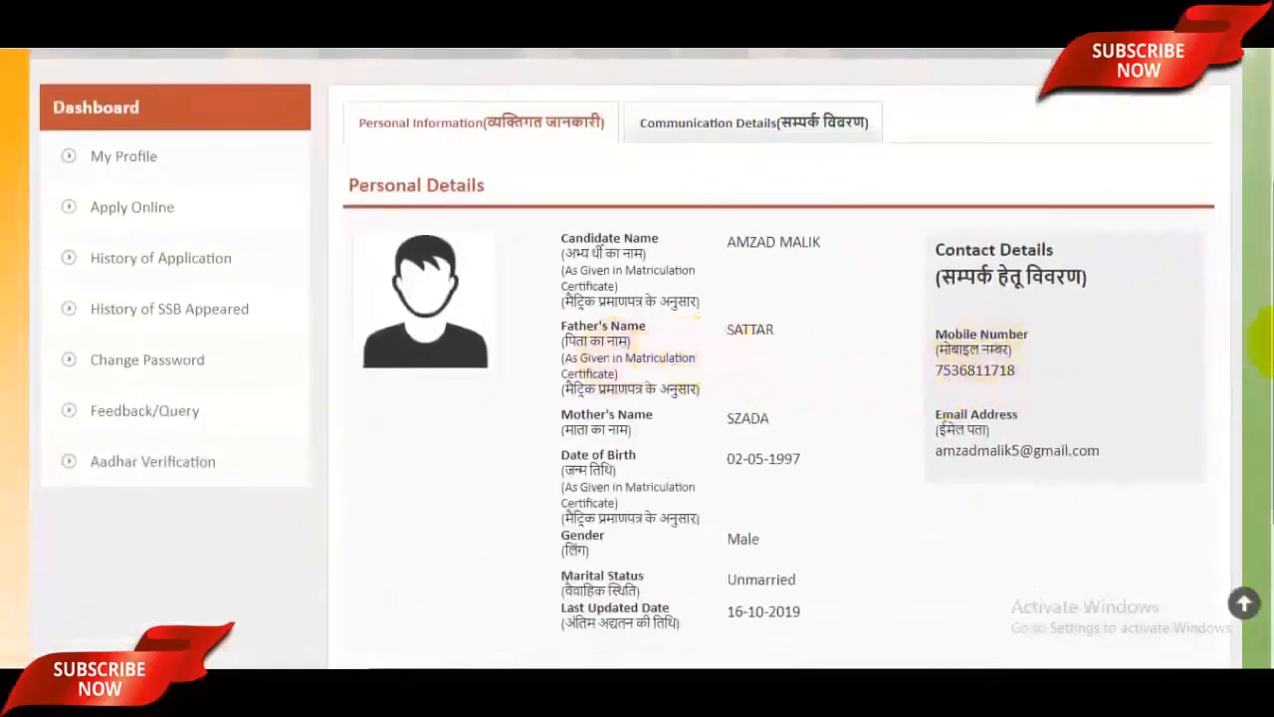
Look over the candidate's Personal Details on the profile page and open the online application form from the dashboard
{"action": "scroll", "coordinate": [1265, 349], "scroll_direction": "down", "scroll_amount": 2}
{"action": "scroll", "coordinate": [1267, 299], "scroll_direction": "up", "scroll_amount": 4}
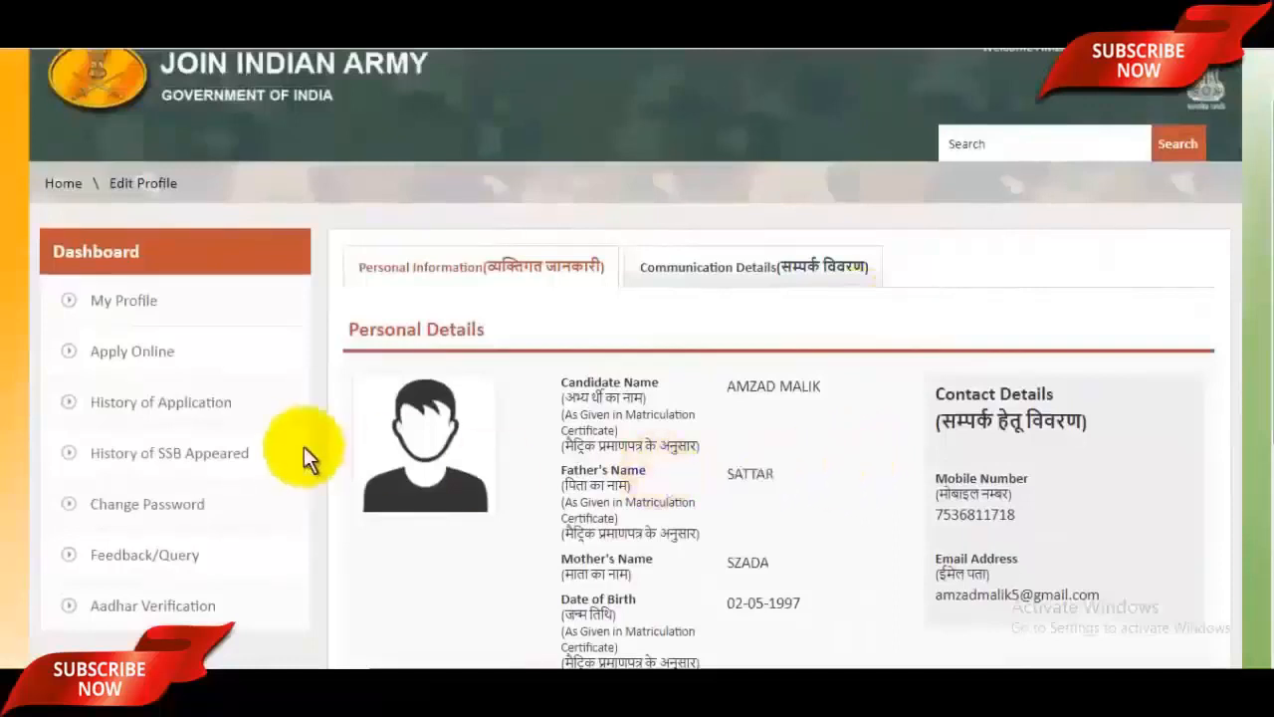
{"action": "left_click", "coordinate": [121, 357]}
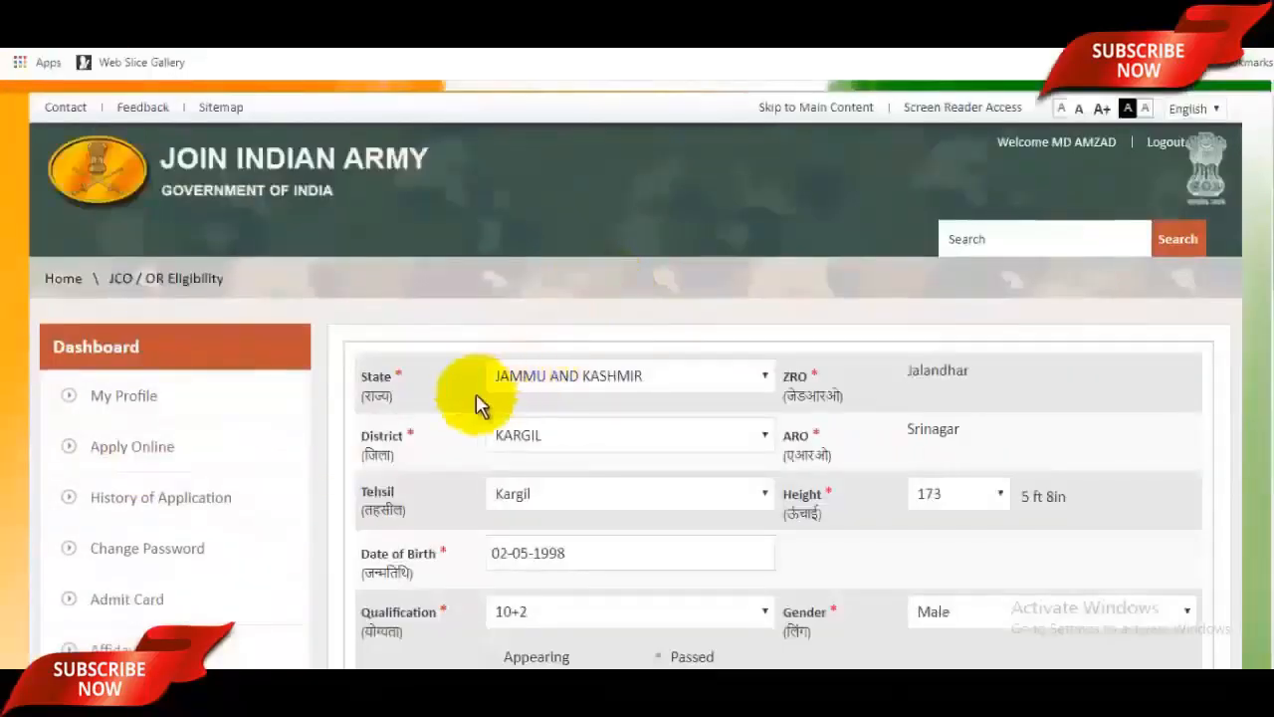
Examine the JCO / OR Eligibility form, its special category options and the list of Agniveer categories with their application status
{"action": "scroll", "coordinate": [687, 426], "scroll_direction": "down", "scroll_amount": 1}
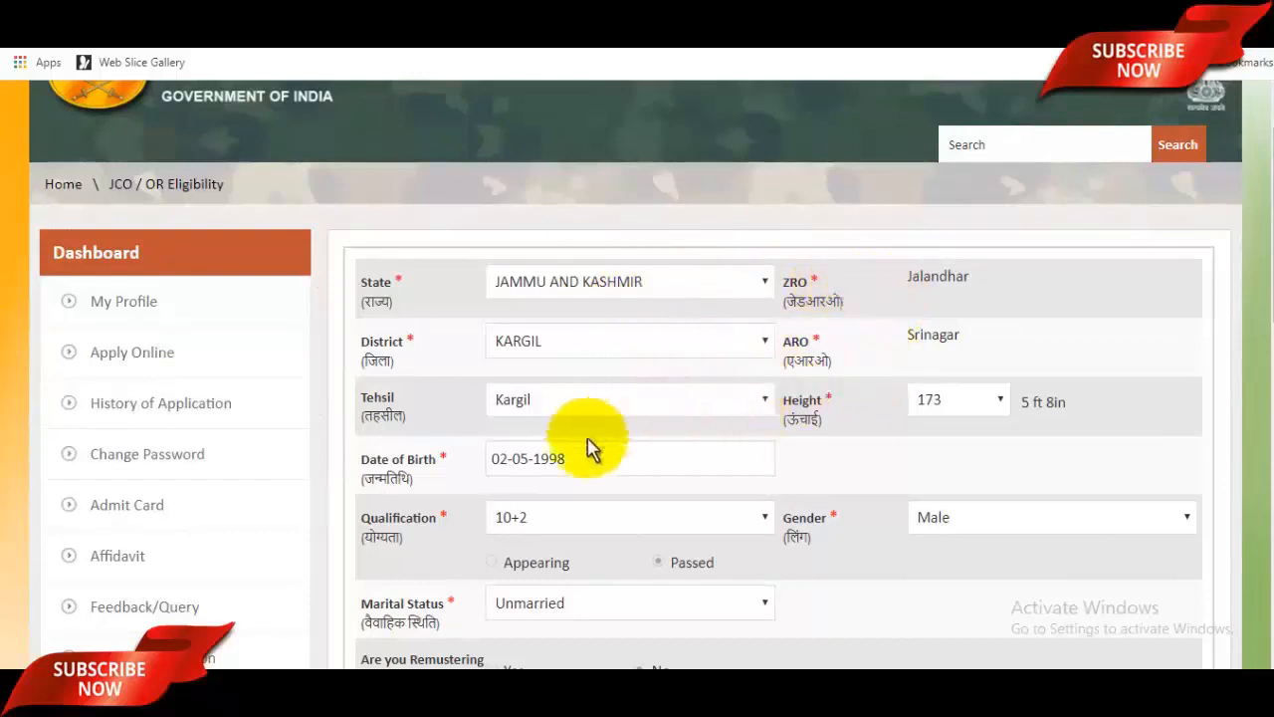
{"action": "scroll", "coordinate": [836, 460], "scroll_direction": "down", "scroll_amount": 2}
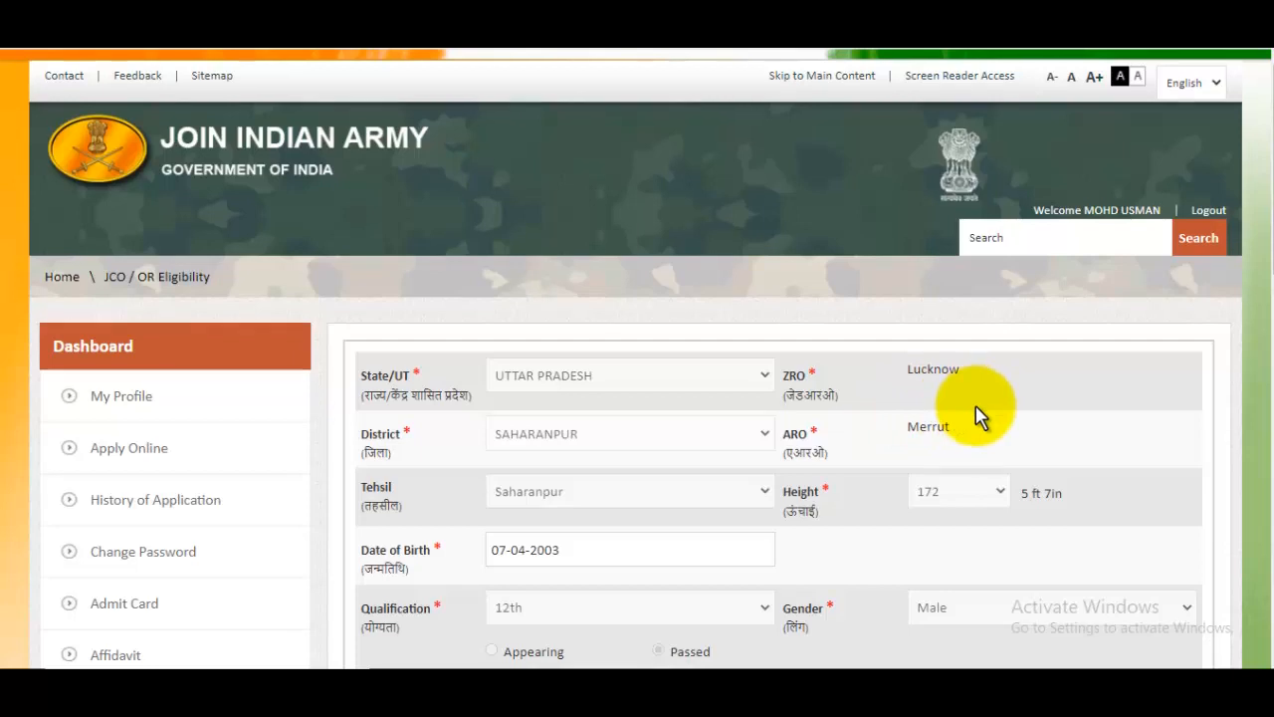
{"action": "scroll", "coordinate": [968, 418], "scroll_direction": "down", "scroll_amount": 1}
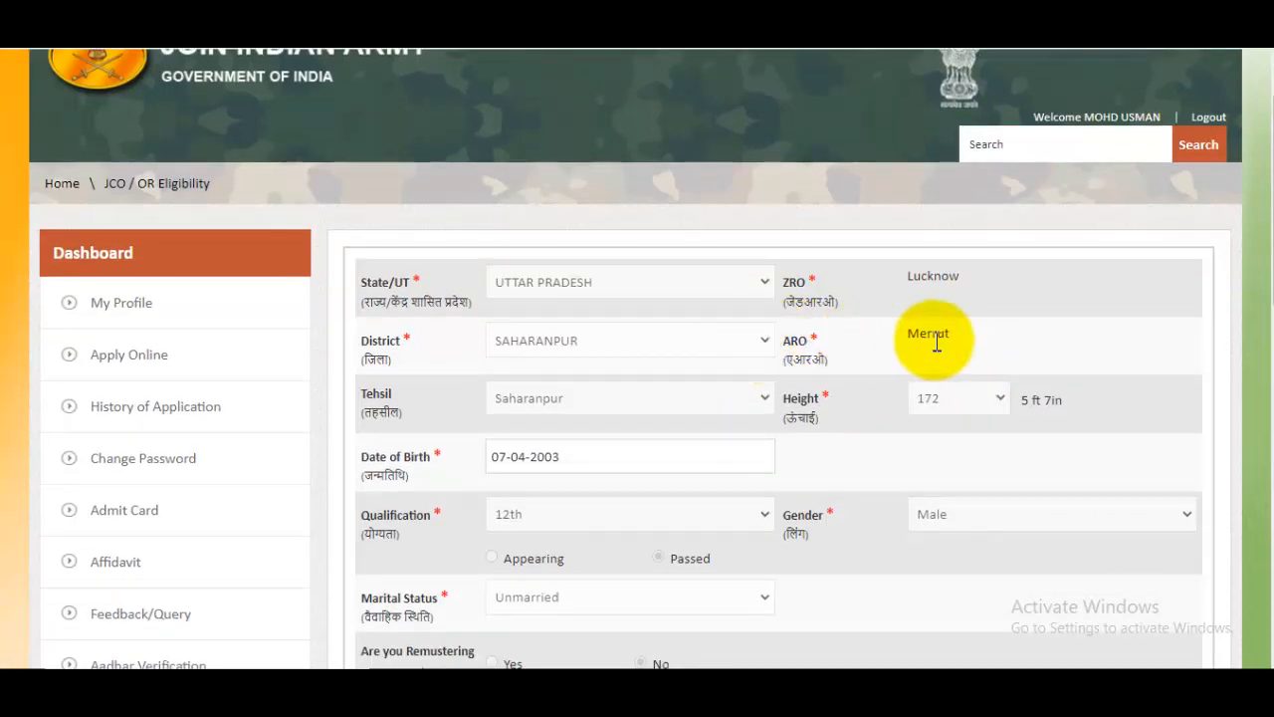
{"action": "scroll", "coordinate": [954, 383], "scroll_direction": "down", "scroll_amount": 4}
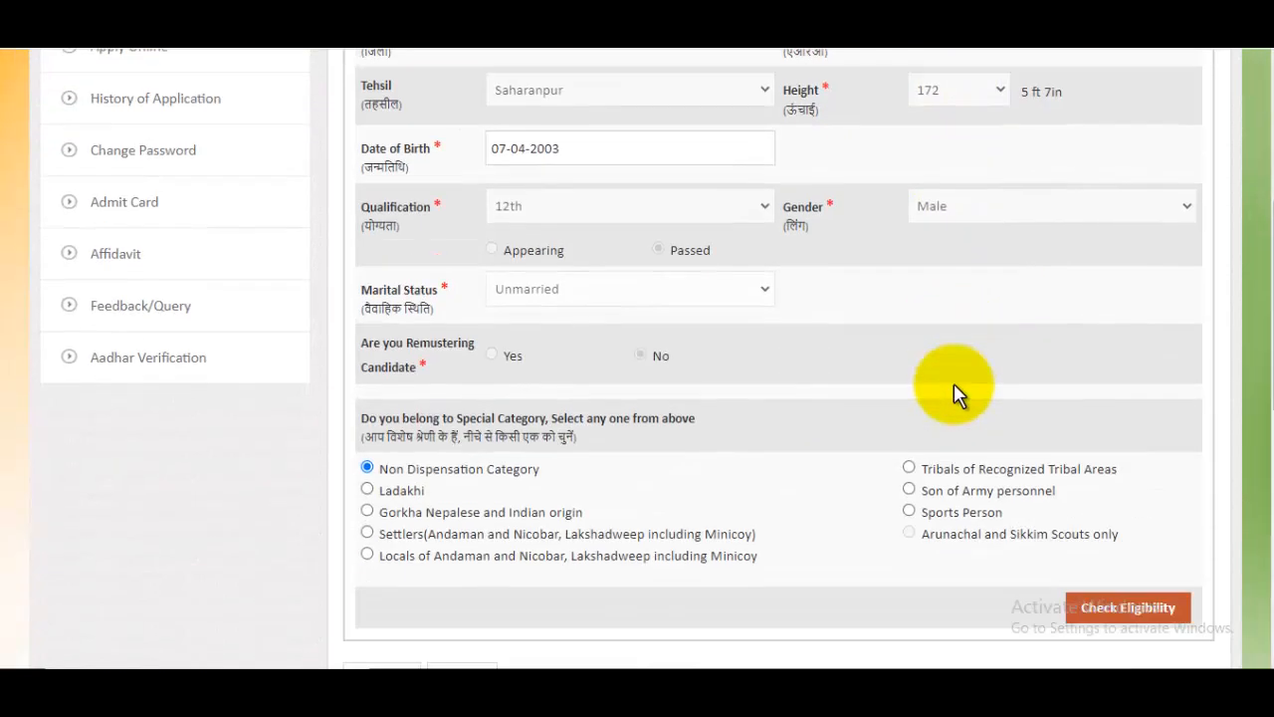
{"action": "scroll", "coordinate": [1016, 438], "scroll_direction": "down", "scroll_amount": 2}
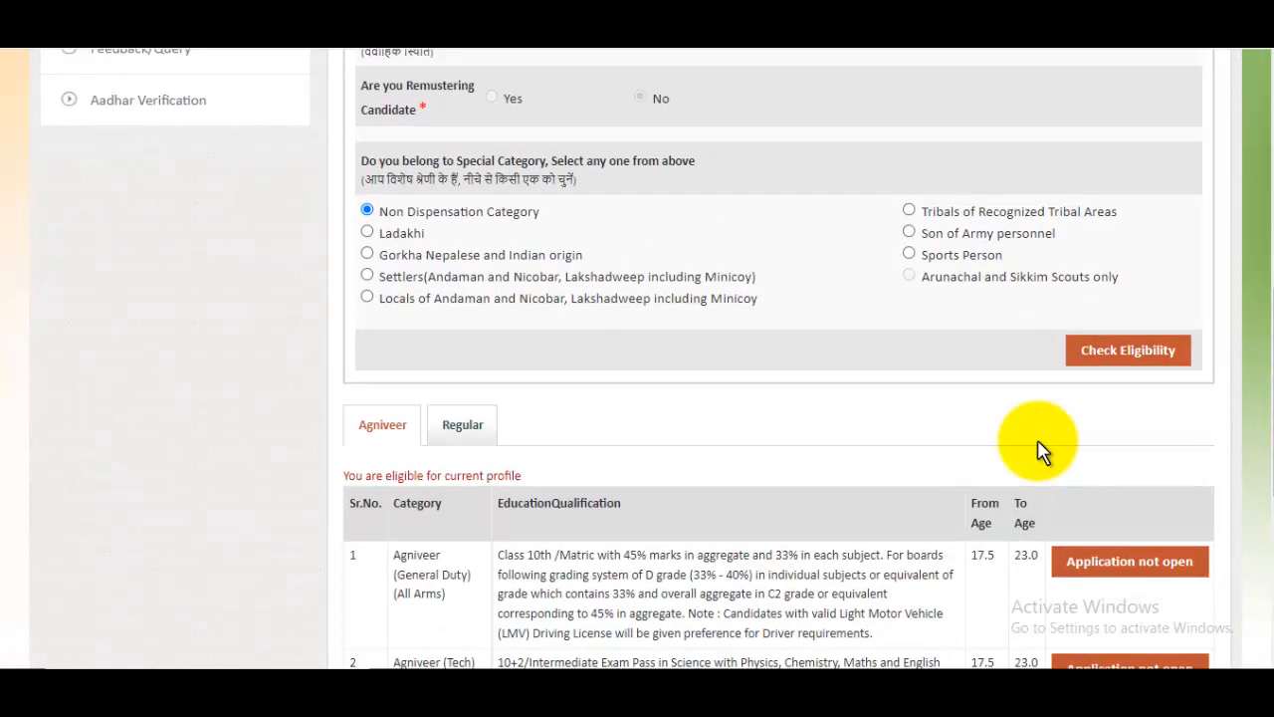
{"action": "scroll", "coordinate": [1038, 450], "scroll_direction": "up", "scroll_amount": 4}
{"action": "scroll", "coordinate": [753, 299], "scroll_direction": "up", "scroll_amount": 2}
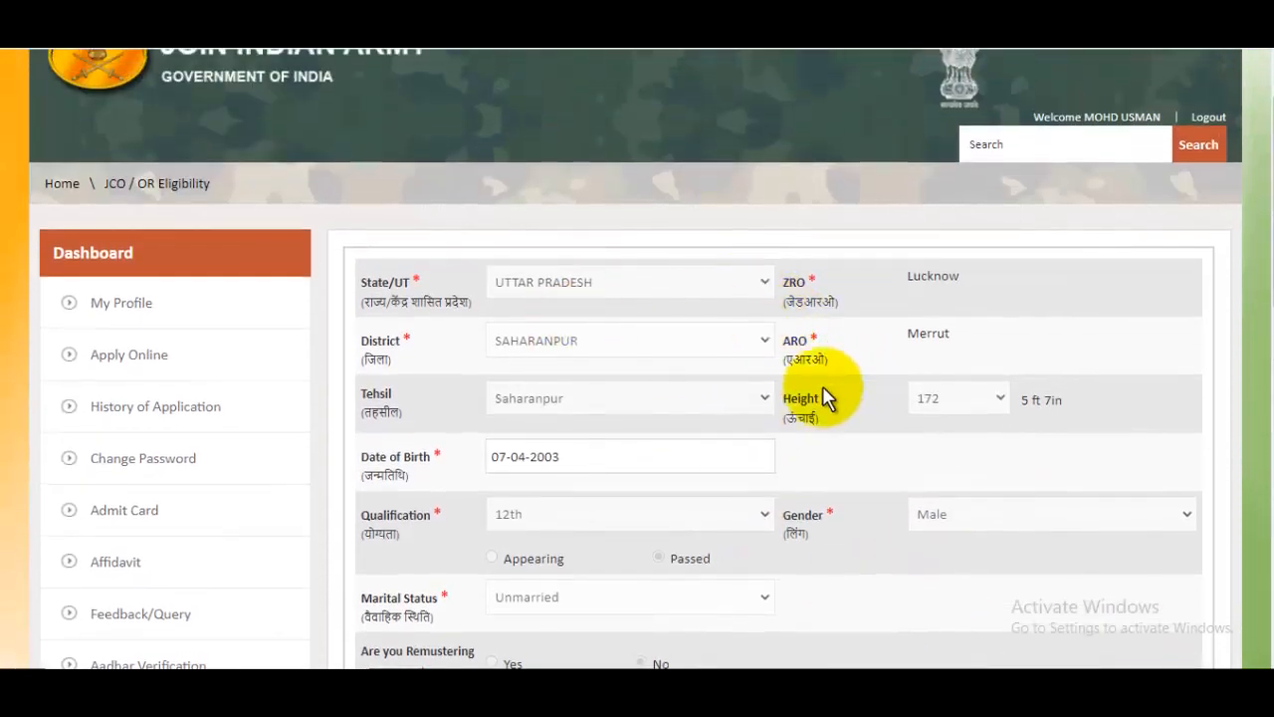
{"action": "scroll", "coordinate": [912, 387], "scroll_direction": "down", "scroll_amount": 7}
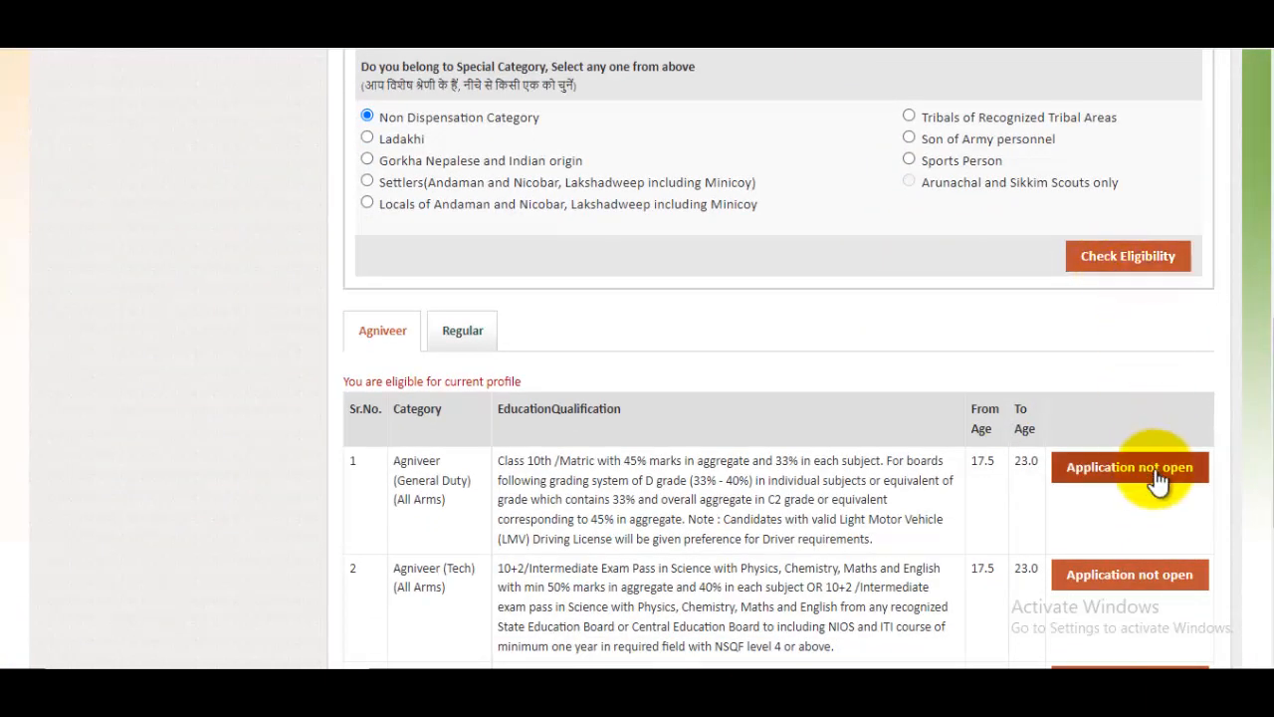
{"action": "scroll", "coordinate": [1125, 468], "scroll_direction": "up", "scroll_amount": 4}
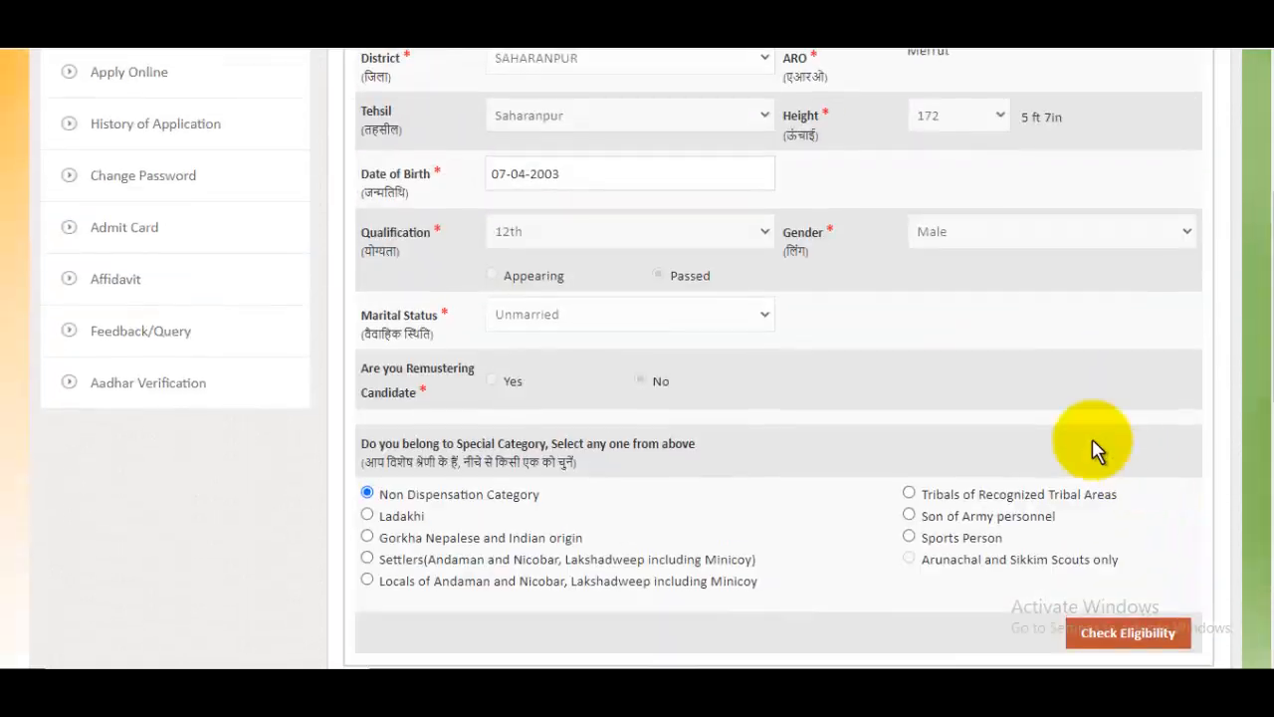
{"action": "scroll", "coordinate": [1058, 421], "scroll_direction": "up", "scroll_amount": 4}
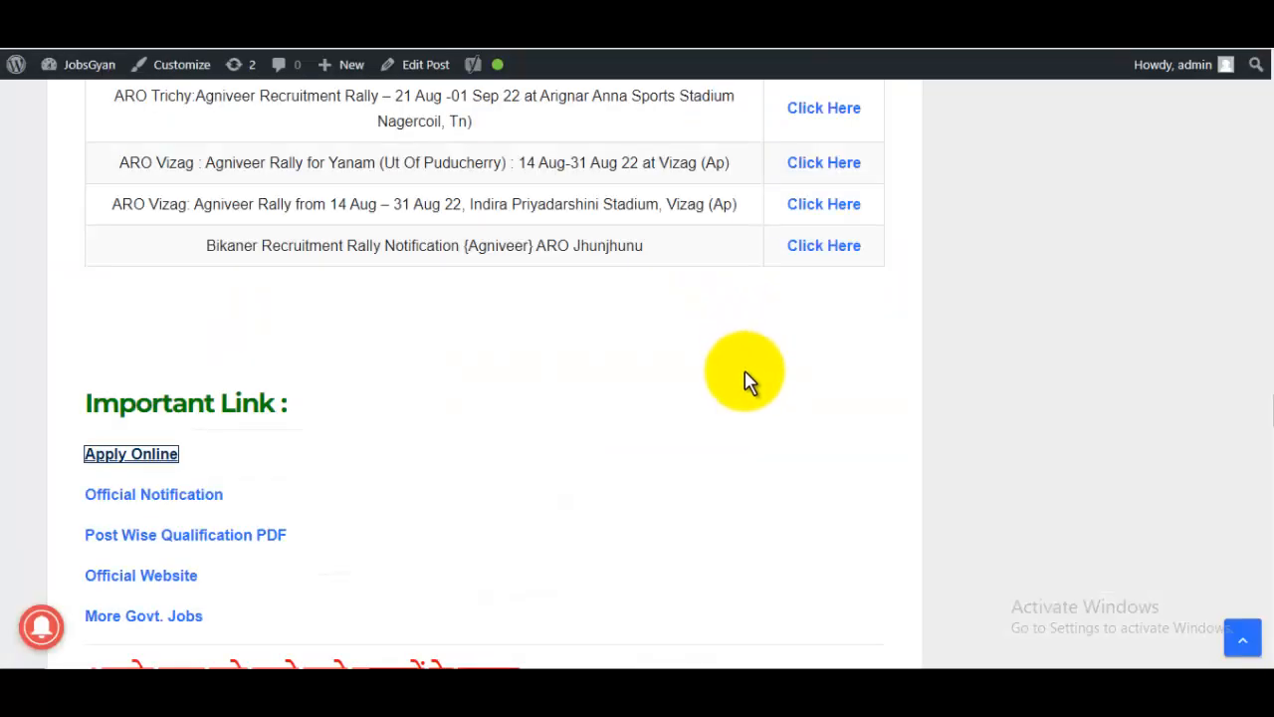
Go to the Army Agniveer Rally Notification 2022 table on the JobsGyan page
{"action": "scroll", "coordinate": [749, 404], "scroll_direction": "up", "scroll_amount": 5}
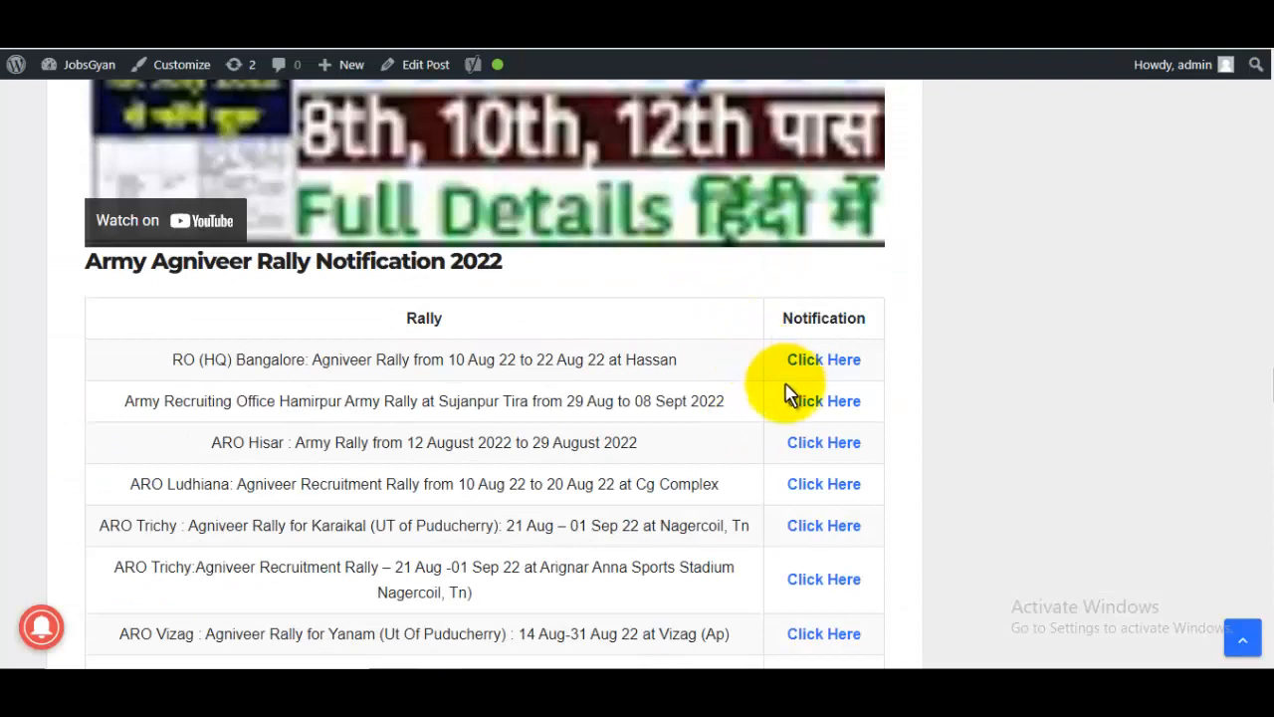
Check the candidate's eligibility under the Non Dispensation Category and continue past the application instructions to the Personal Information form
{"action": "scroll", "coordinate": [802, 393], "scroll_direction": "down", "scroll_amount": 2}
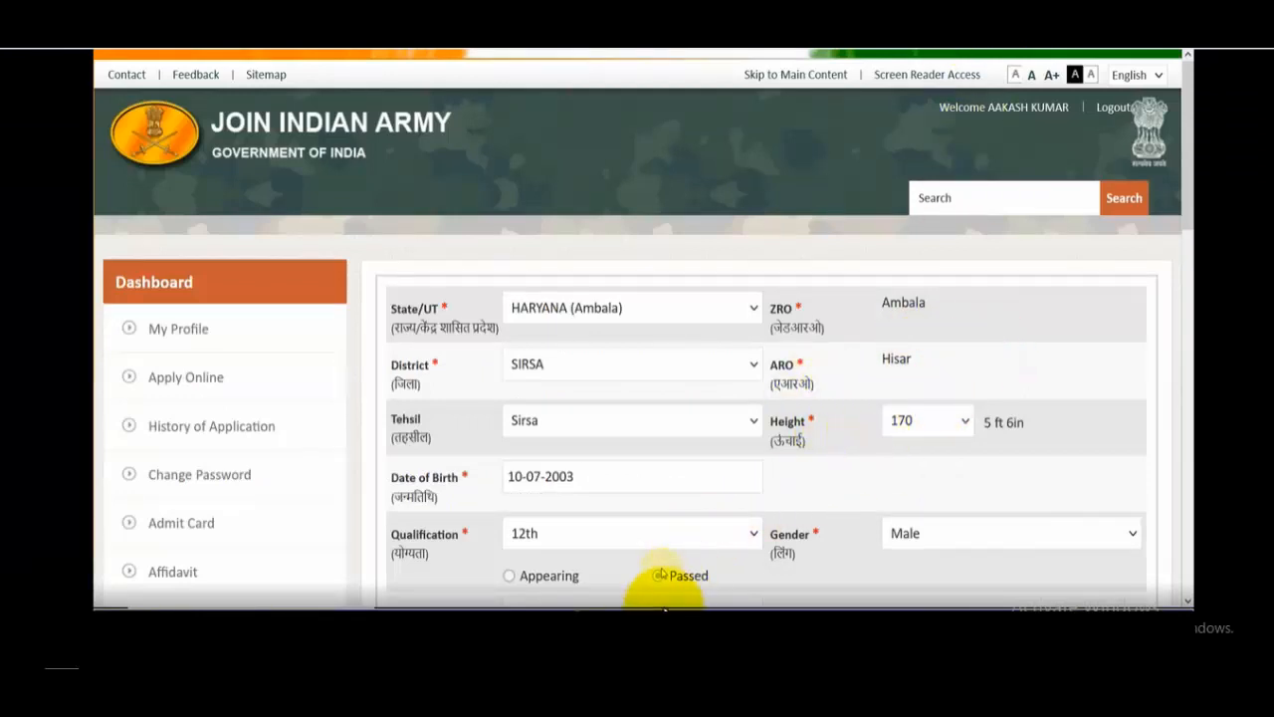
{"action": "left_click_drag", "start_coordinate": [1189, 161], "coordinate": [1189, 304]}
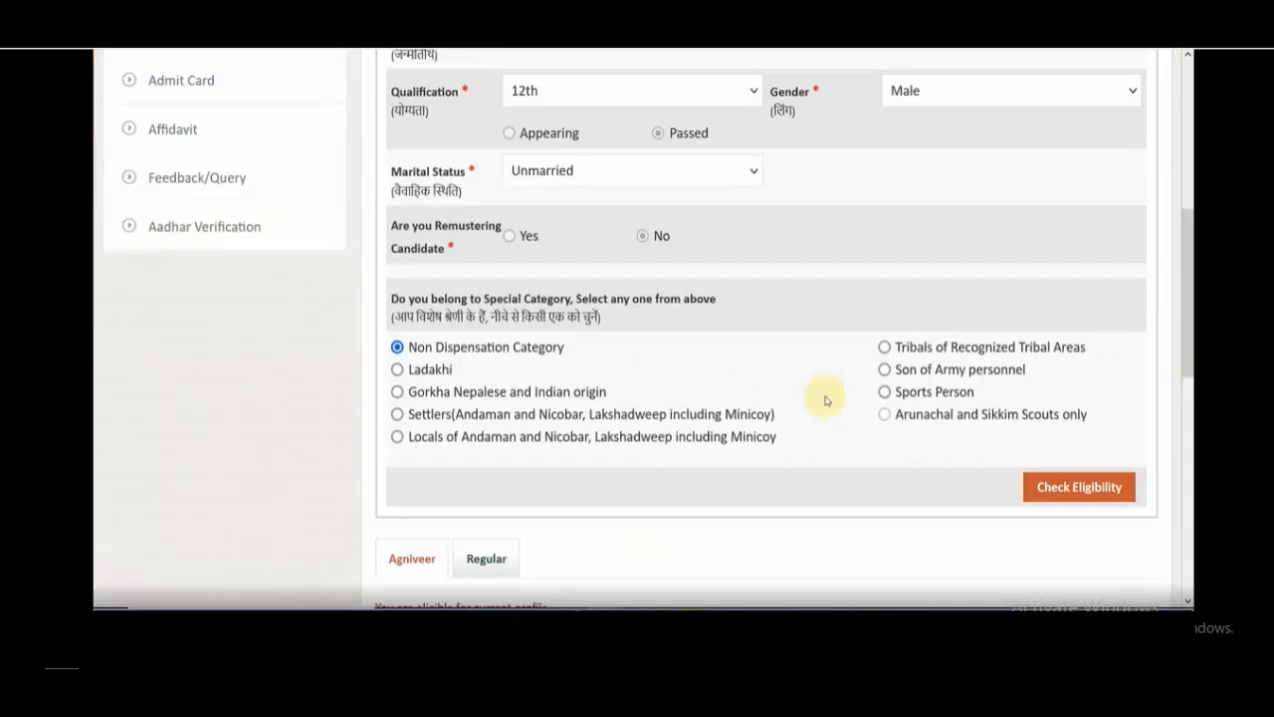
{"action": "left_click", "coordinate": [1080, 490]}
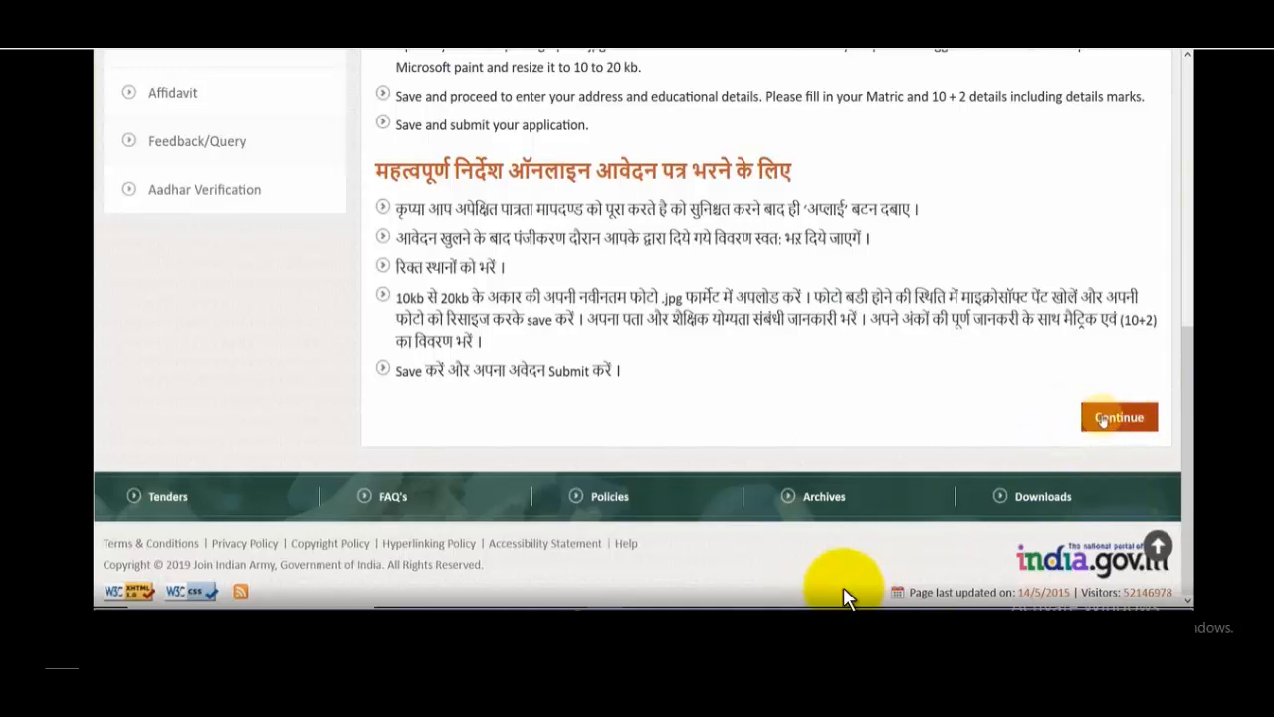
{"action": "left_click", "coordinate": [1118, 418]}
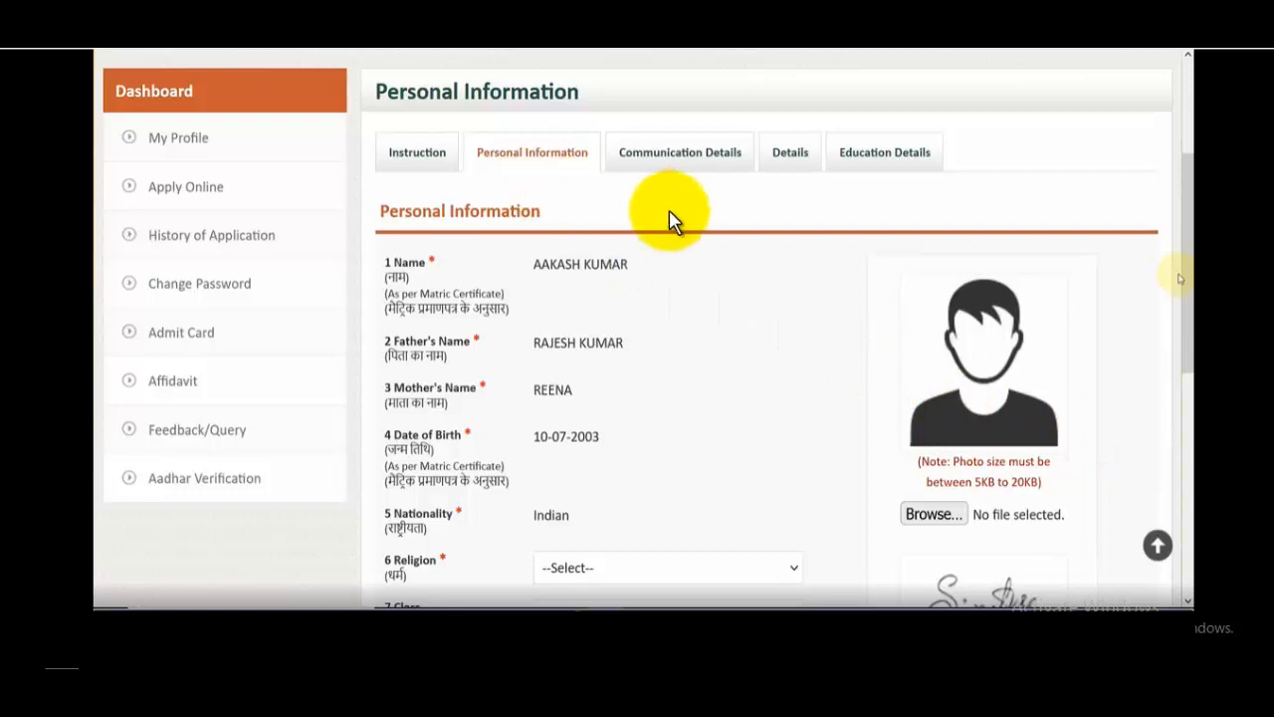
Set the candidate's religion to Hindu in the Personal Information section
{"action": "scroll", "coordinate": [797, 427], "scroll_direction": "down", "scroll_amount": 1}
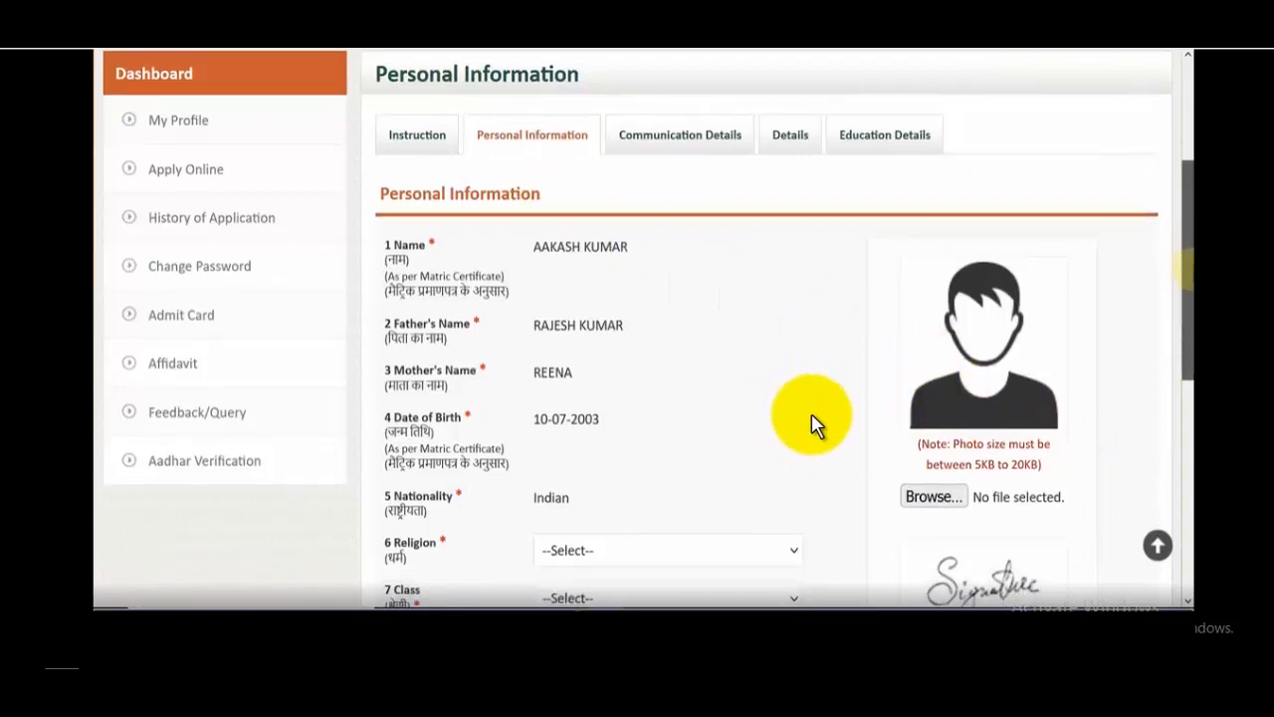
{"action": "scroll", "coordinate": [896, 422], "scroll_direction": "down", "scroll_amount": 2}
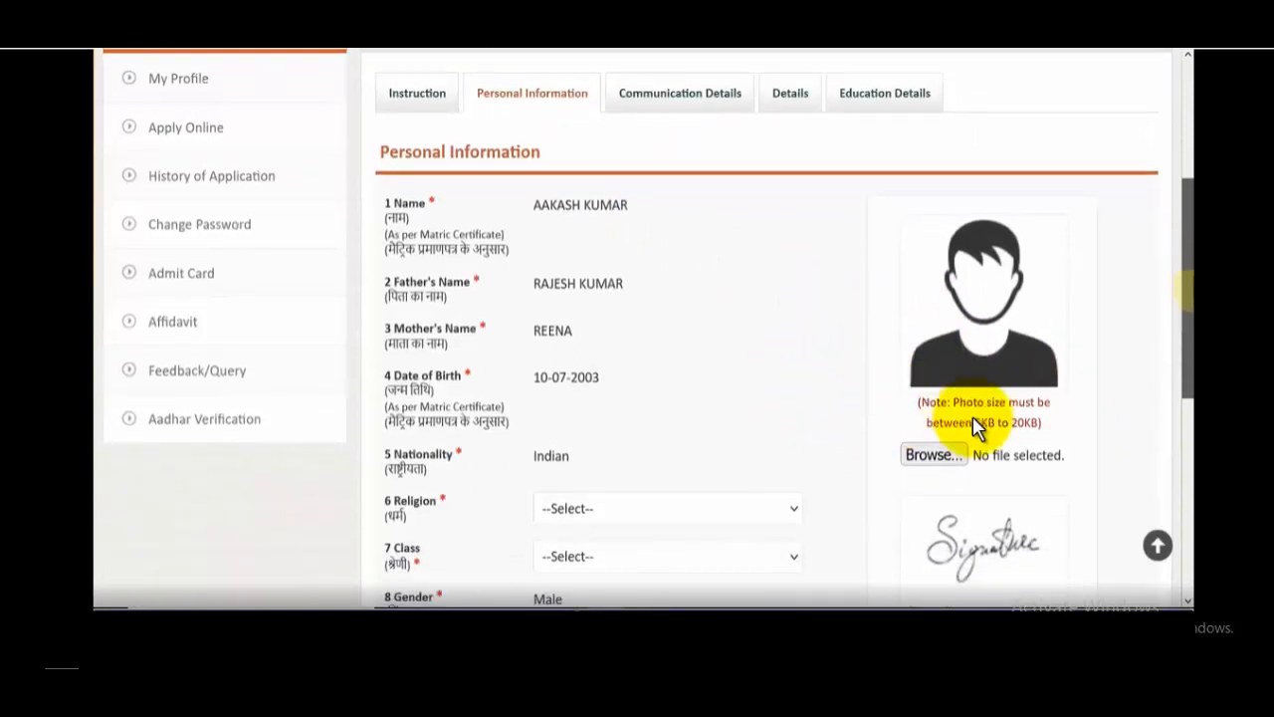
{"action": "scroll", "coordinate": [977, 422], "scroll_direction": "down", "scroll_amount": 1}
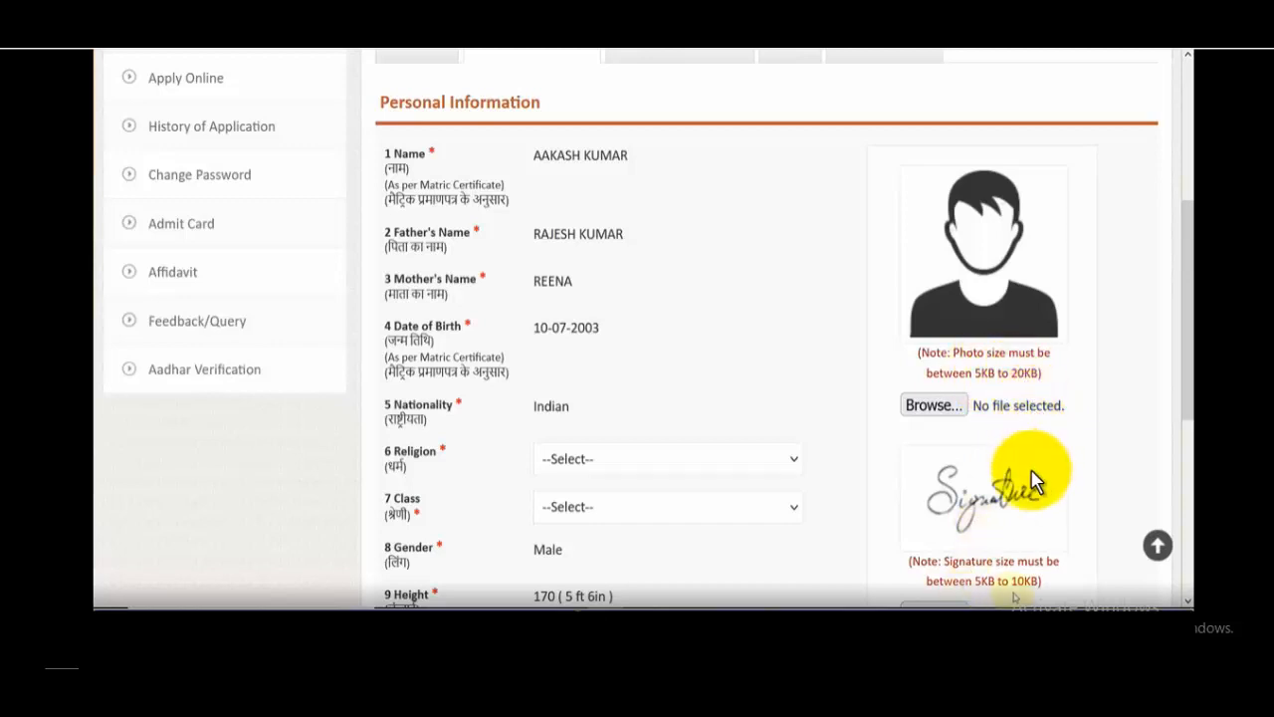
{"action": "left_click", "coordinate": [598, 459]}
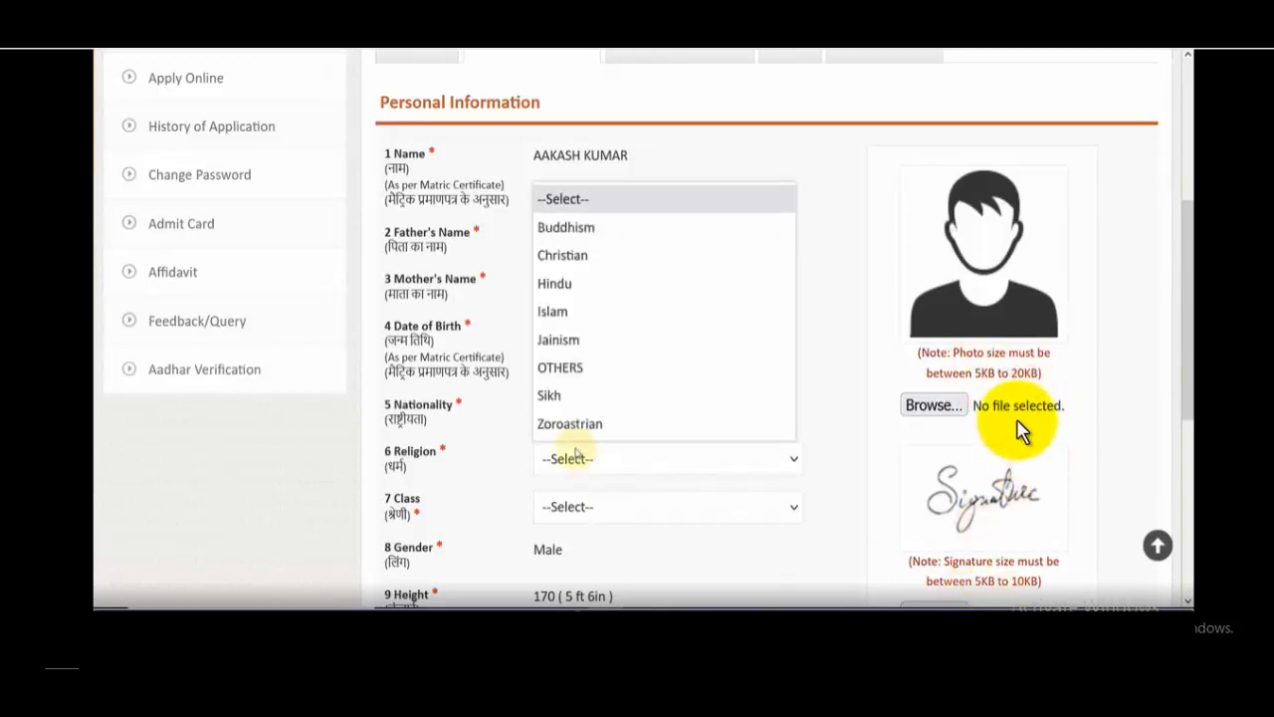
{"action": "left_click", "coordinate": [567, 286]}
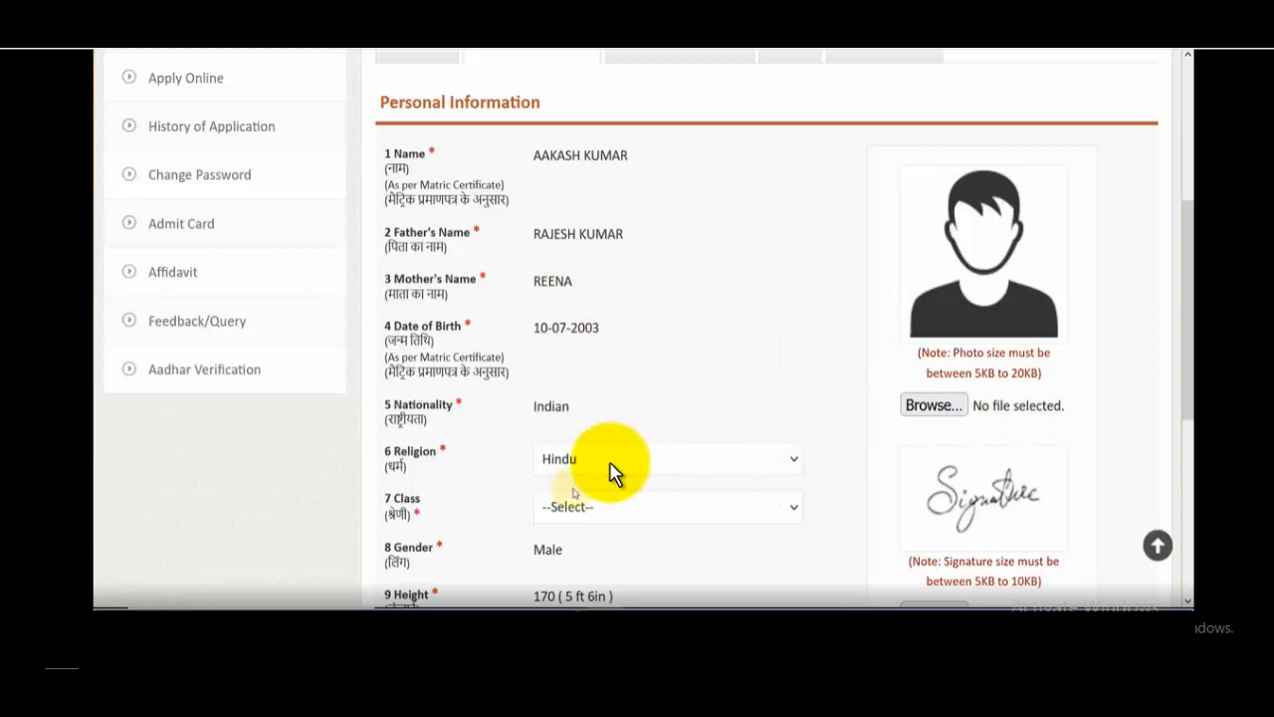
Look through the available Class options in the Personal Information section
{"action": "left_click", "coordinate": [610, 503]}
{"action": "scroll", "coordinate": [611, 489], "scroll_direction": "down", "scroll_amount": 6}
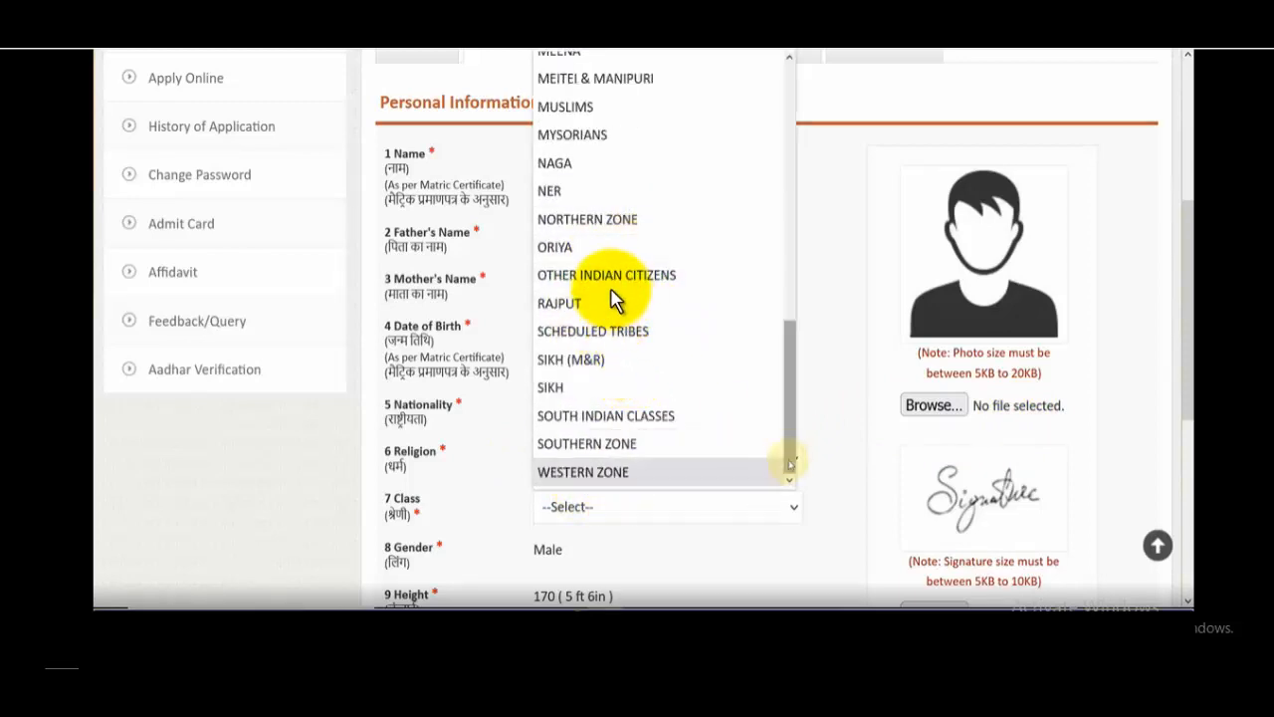
{"action": "scroll", "coordinate": [612, 264], "scroll_direction": "up", "scroll_amount": 1}
{"action": "left_click_drag", "start_coordinate": [783, 418], "coordinate": [783, 375]}
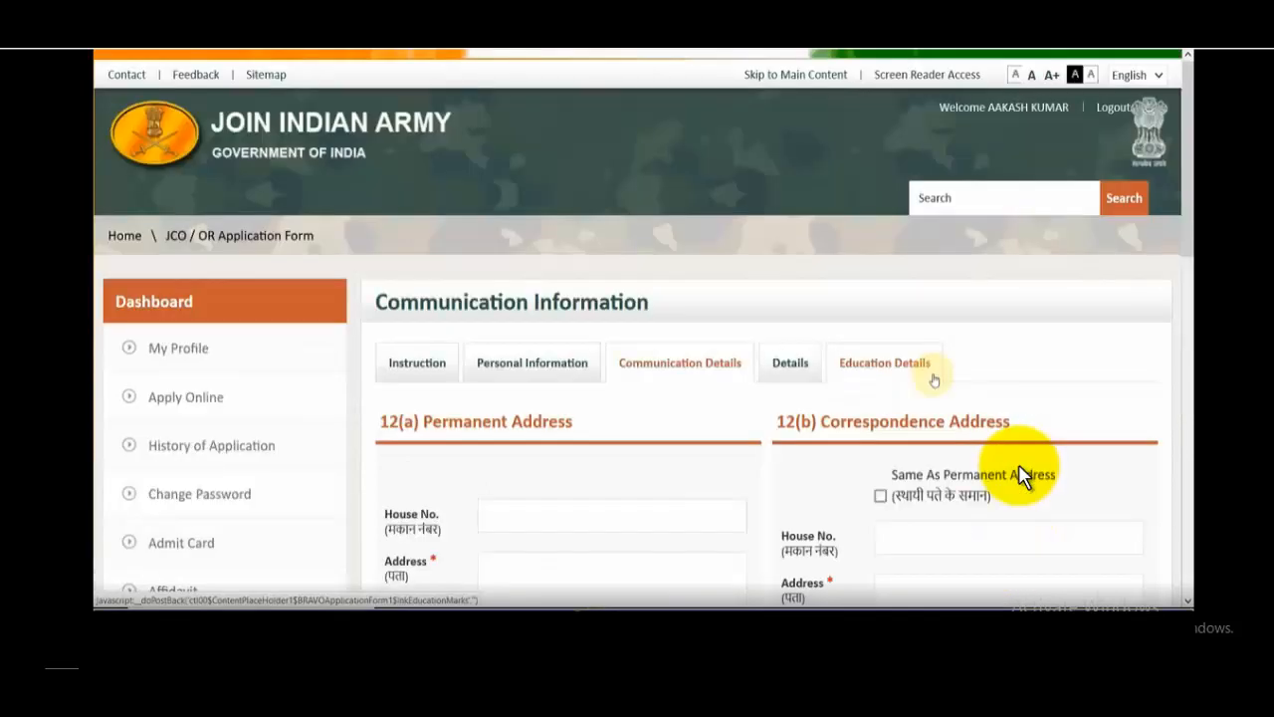
Enter the candidate's house number and address under Permanent Address in the Communication Details
{"action": "scroll", "coordinate": [677, 398], "scroll_direction": "down", "scroll_amount": 2}
{"action": "scroll", "coordinate": [697, 339], "scroll_direction": "down", "scroll_amount": 1}
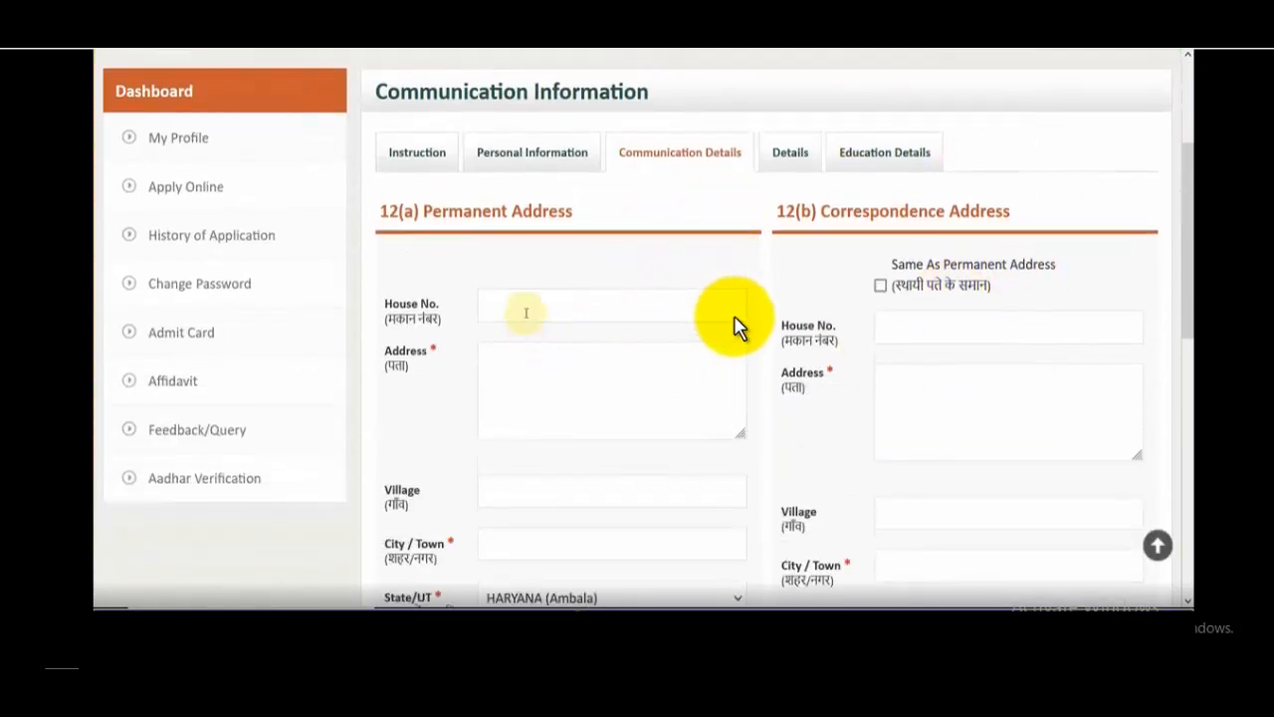
{"action": "left_click", "coordinate": [735, 316]}
{"action": "type", "text": "78"}
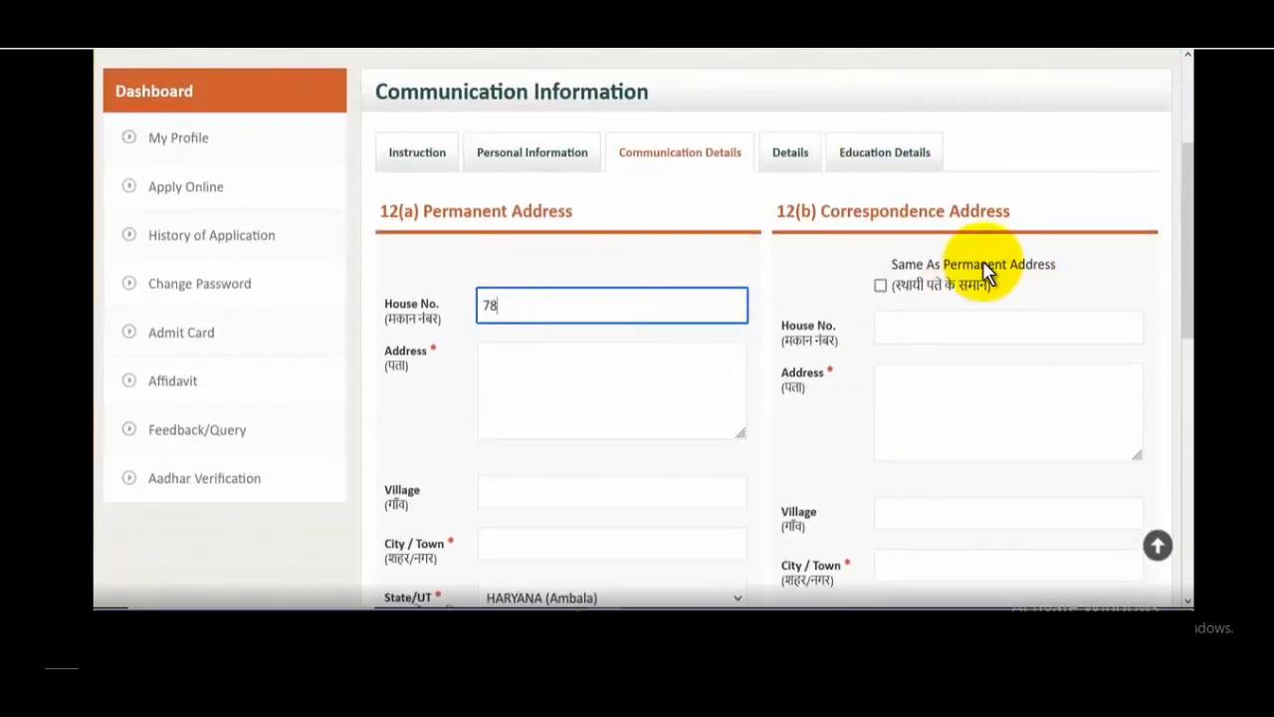
{"action": "key", "text": "Tab"}
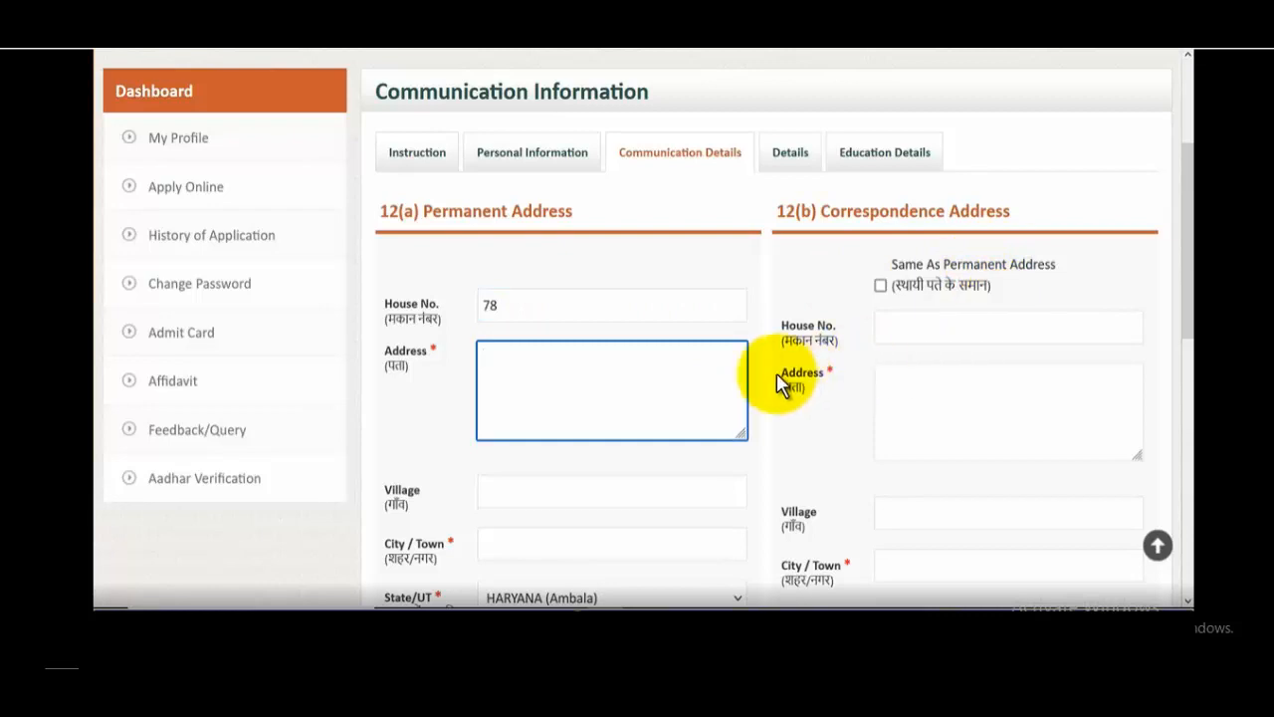
{"action": "type", "text": "NEB"}
Review the remaining Permanent Address and Correspondence Address fields, from village and city down to the telegram office
{"action": "scroll", "coordinate": [507, 316], "scroll_direction": "down", "scroll_amount": 2}
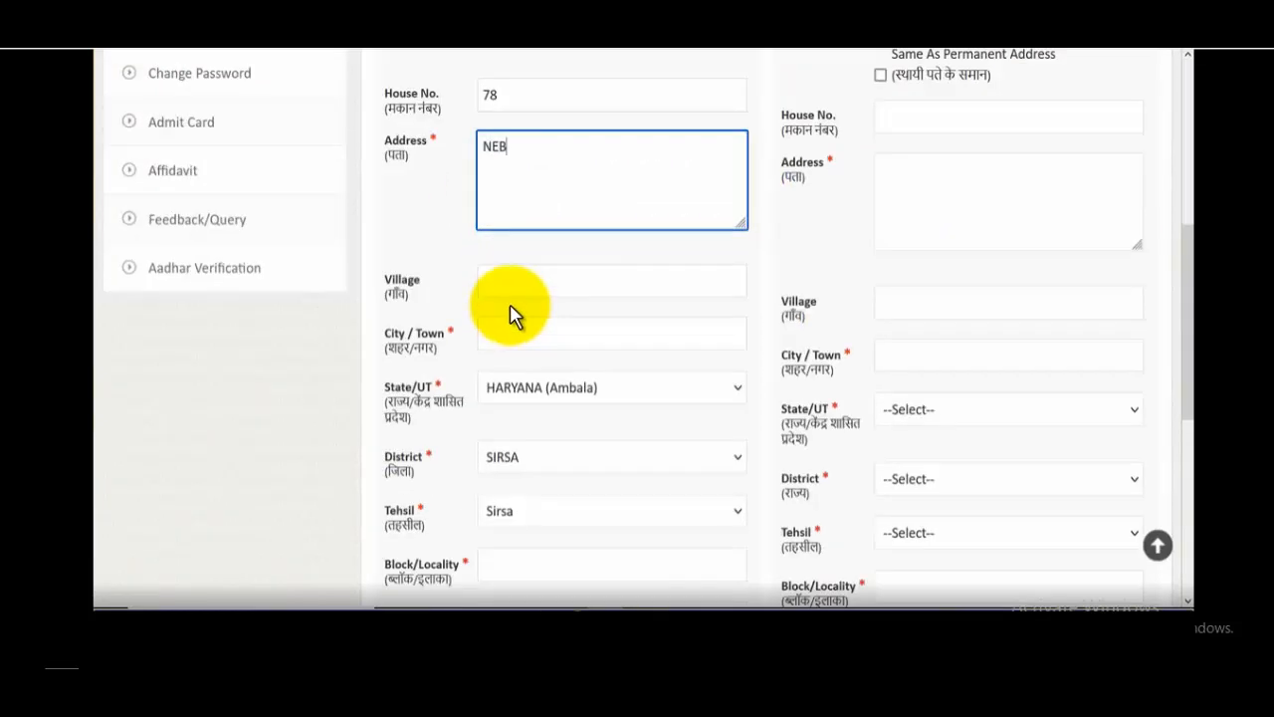
{"action": "scroll", "coordinate": [498, 329], "scroll_direction": "down", "scroll_amount": 1}
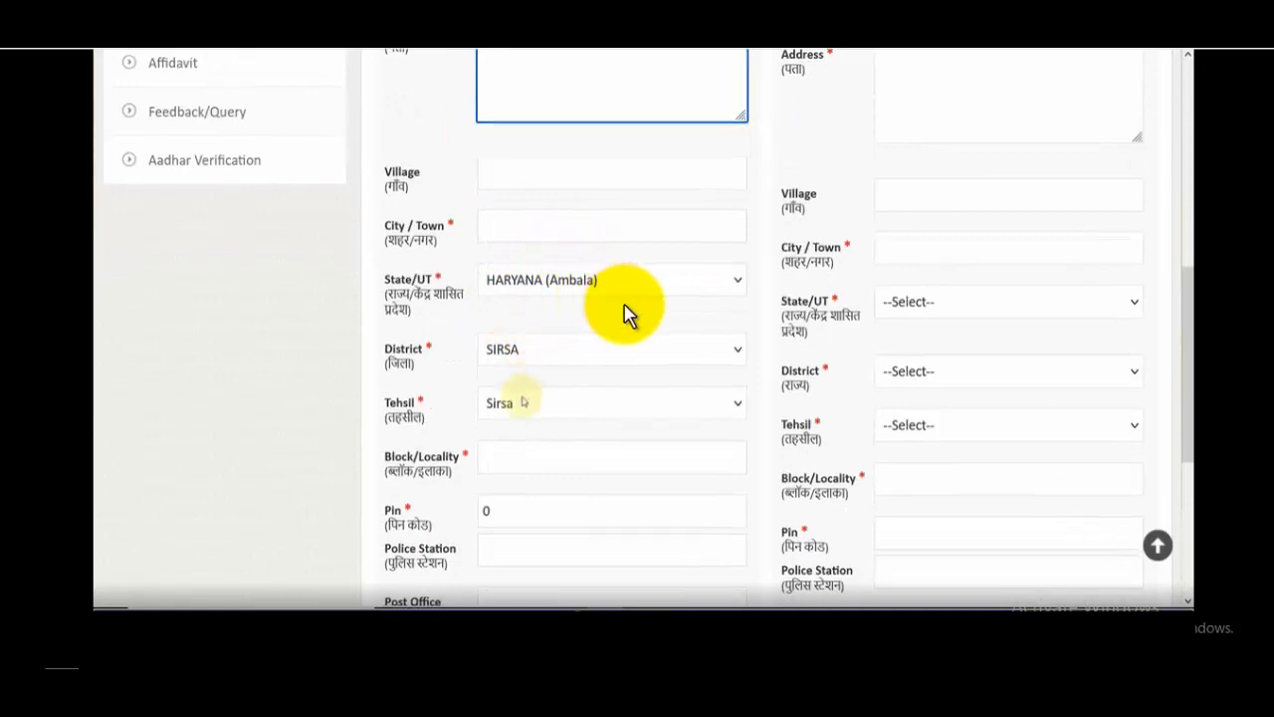
{"action": "scroll", "coordinate": [597, 339], "scroll_direction": "down", "scroll_amount": 1}
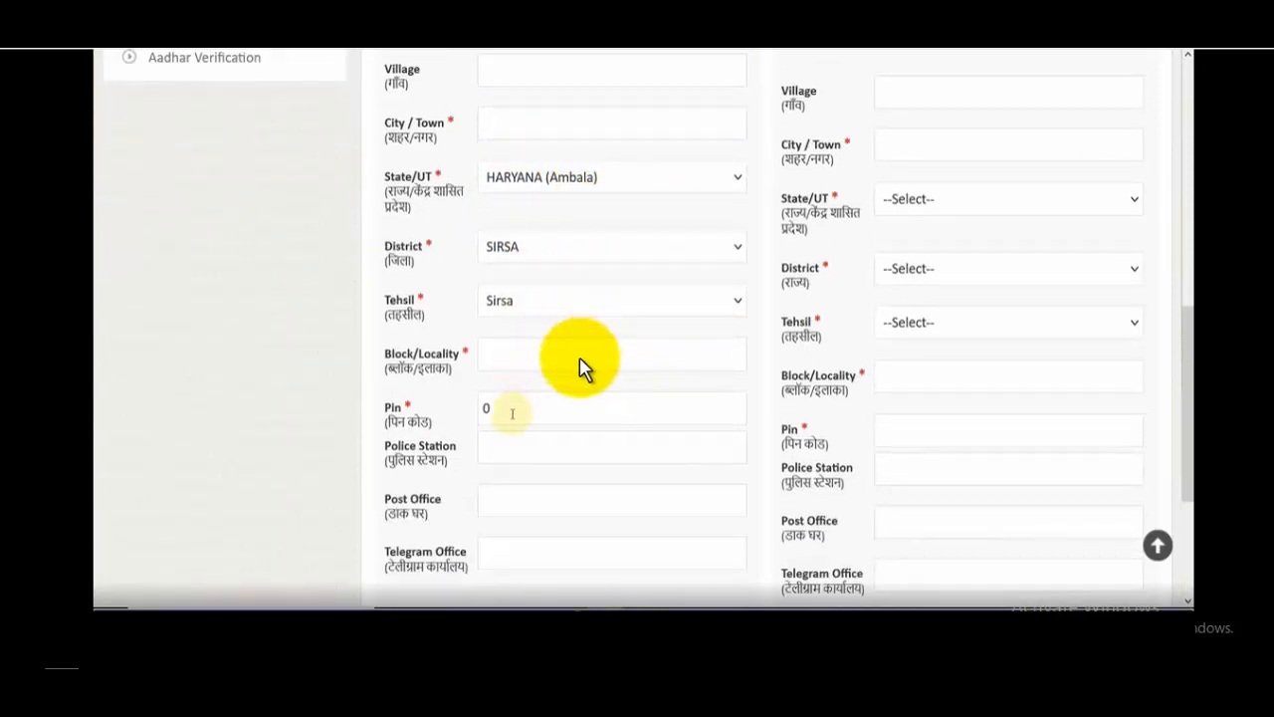
{"action": "scroll", "coordinate": [554, 475], "scroll_direction": "down", "scroll_amount": 1}
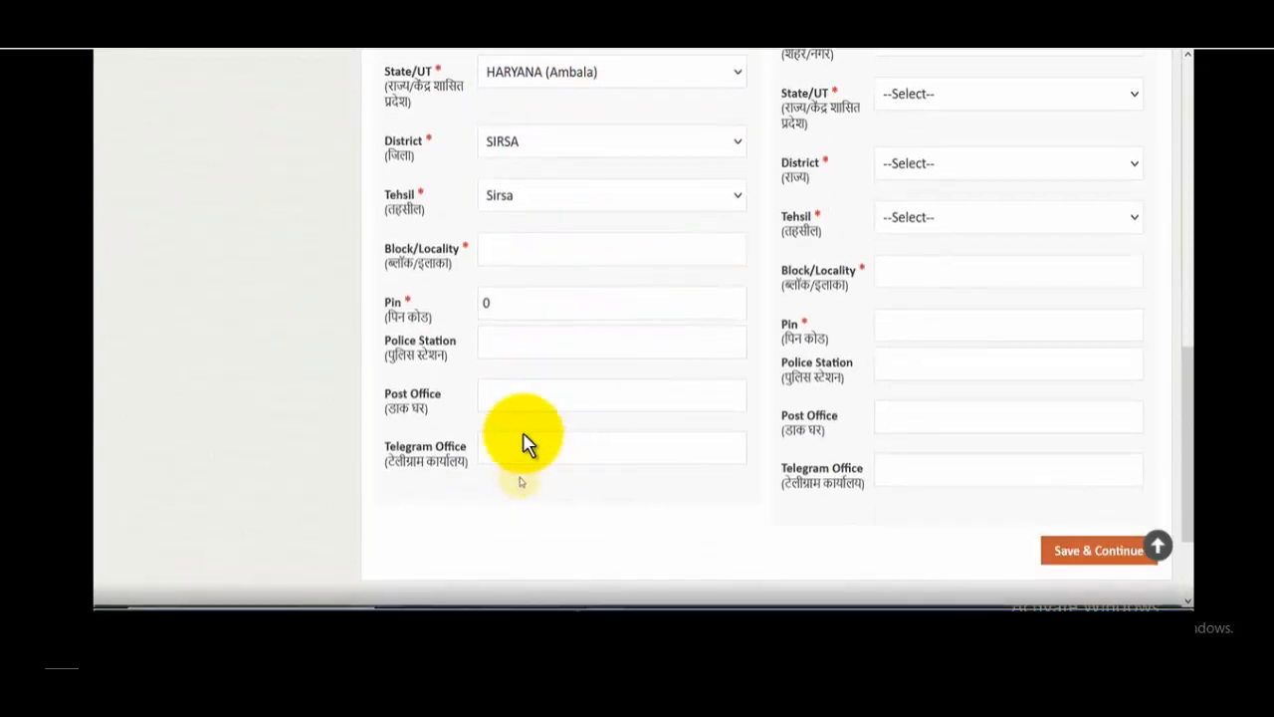
{"action": "scroll", "coordinate": [527, 408], "scroll_direction": "up", "scroll_amount": 1}
{"action": "scroll", "coordinate": [527, 483], "scroll_direction": "up", "scroll_amount": 1}
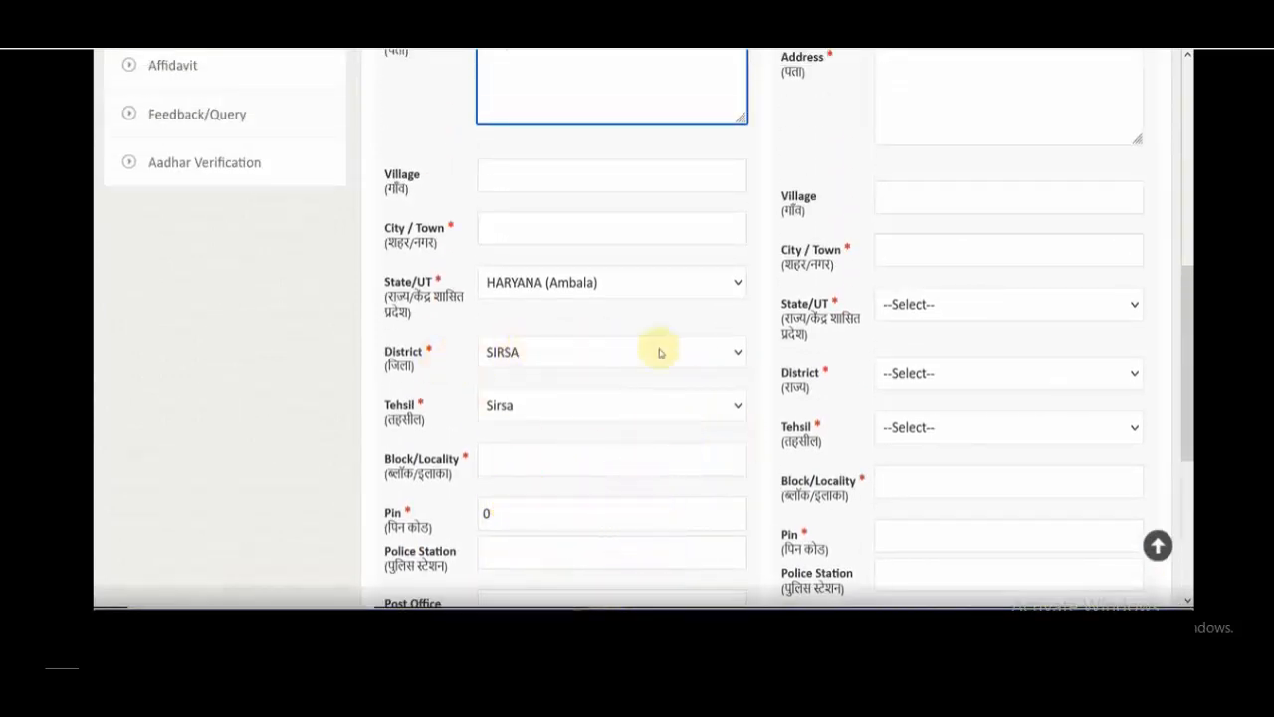
{"action": "scroll", "coordinate": [787, 448], "scroll_direction": "up", "scroll_amount": 2}
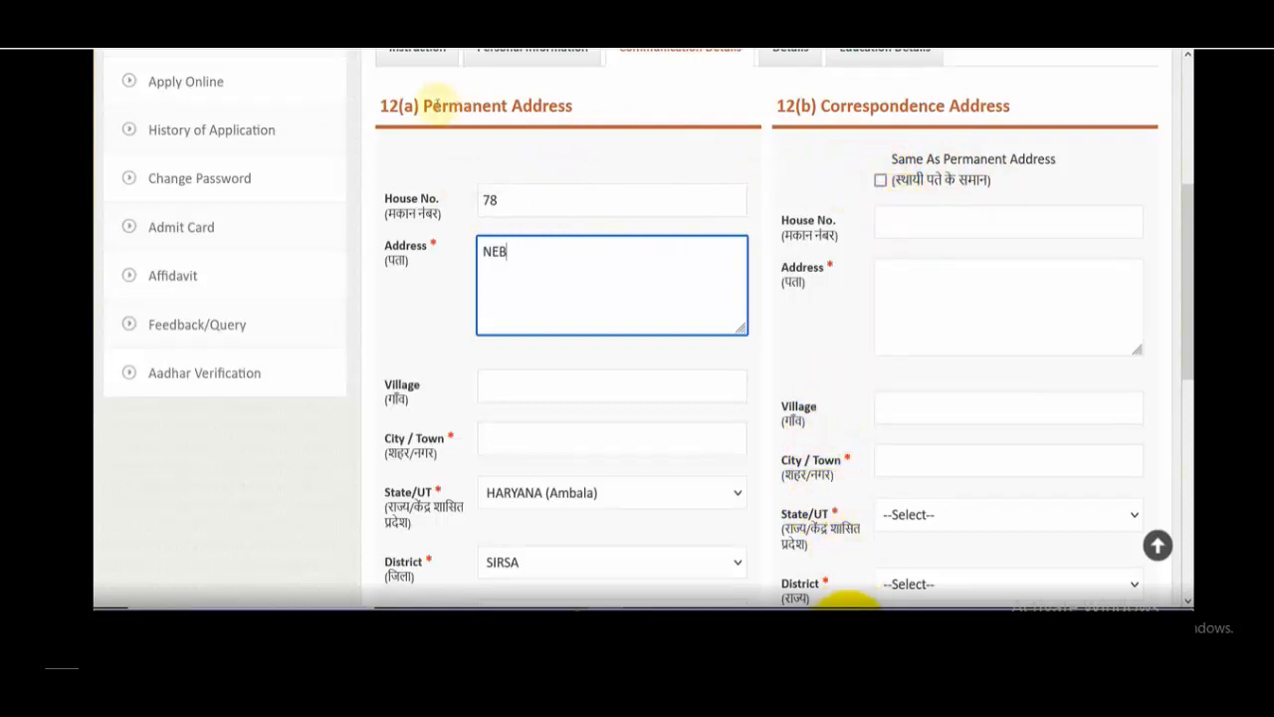
{"action": "left_click_drag", "start_coordinate": [434, 105], "coordinate": [588, 106]}
{"action": "left_click_drag", "start_coordinate": [841, 105], "coordinate": [996, 105]}
{"action": "scroll", "coordinate": [1038, 170], "scroll_direction": "down", "scroll_amount": 5}
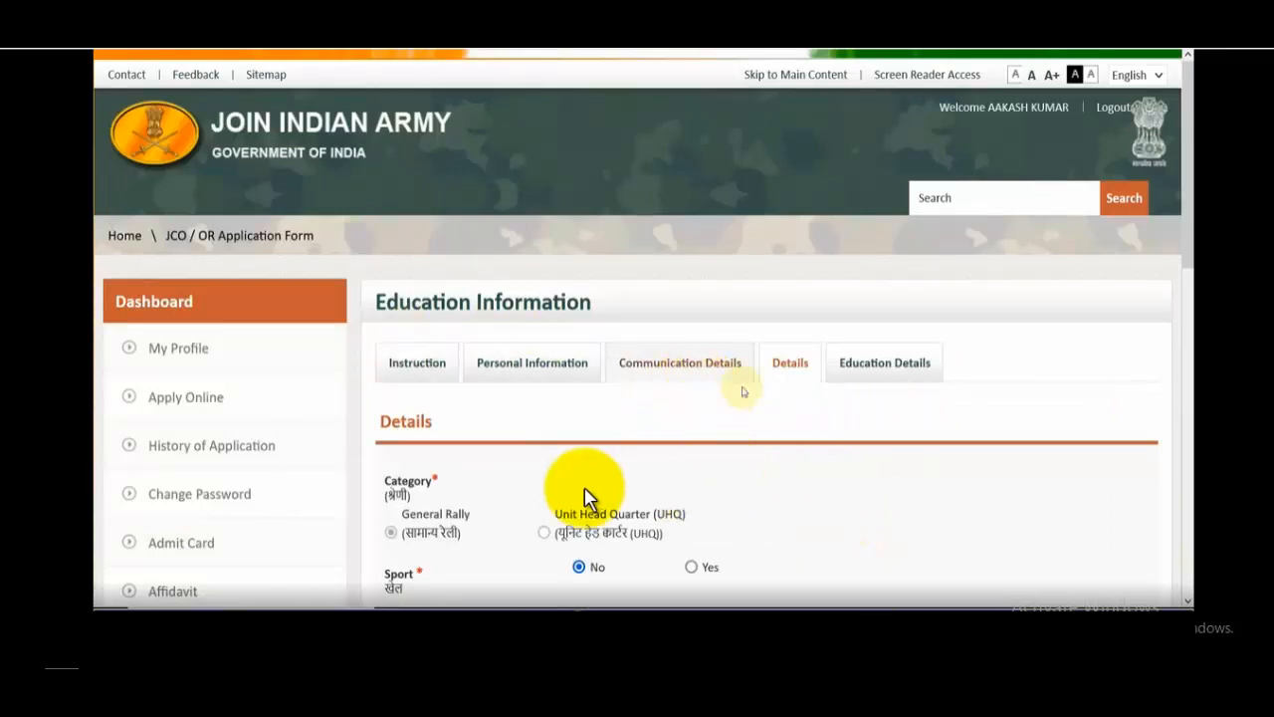
In the Details section, set the Highest Qualification to 12th and choose the Valid LMV Driving License Holder status
{"action": "scroll", "coordinate": [631, 527], "scroll_direction": "down", "scroll_amount": 2}
{"action": "scroll", "coordinate": [516, 438], "scroll_direction": "down", "scroll_amount": 1}
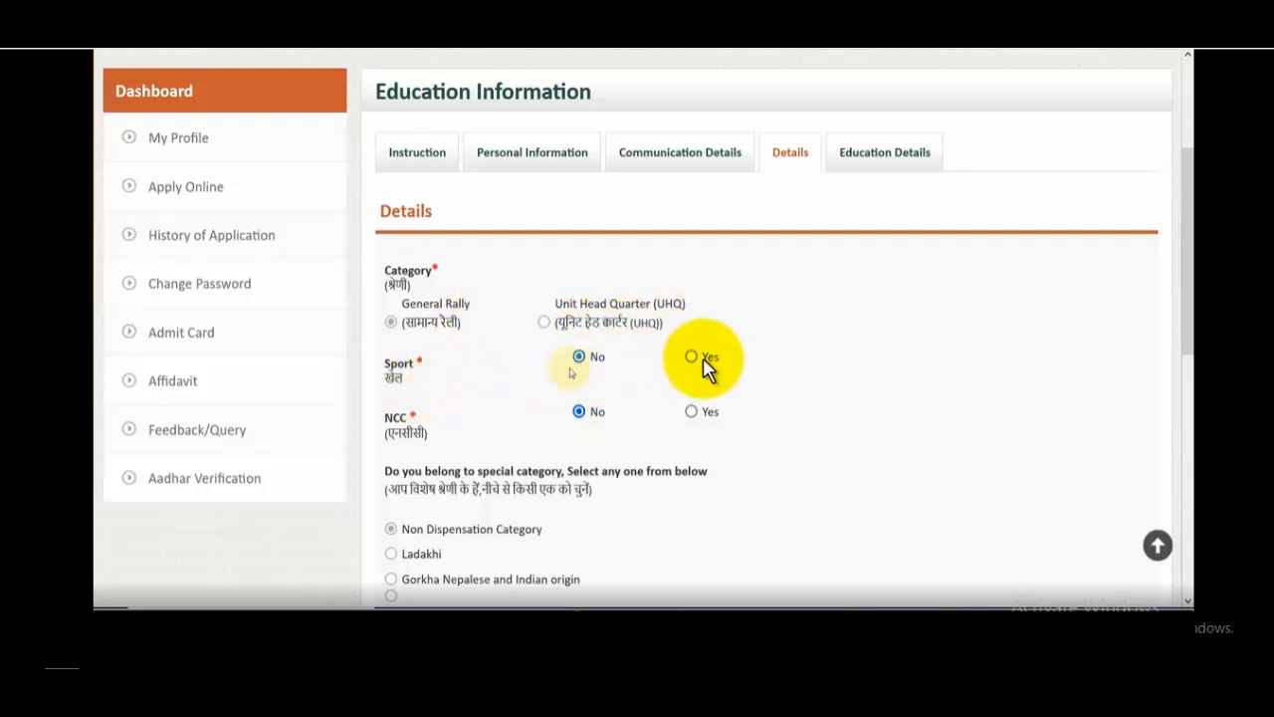
{"action": "scroll", "coordinate": [541, 455], "scroll_direction": "down", "scroll_amount": 3}
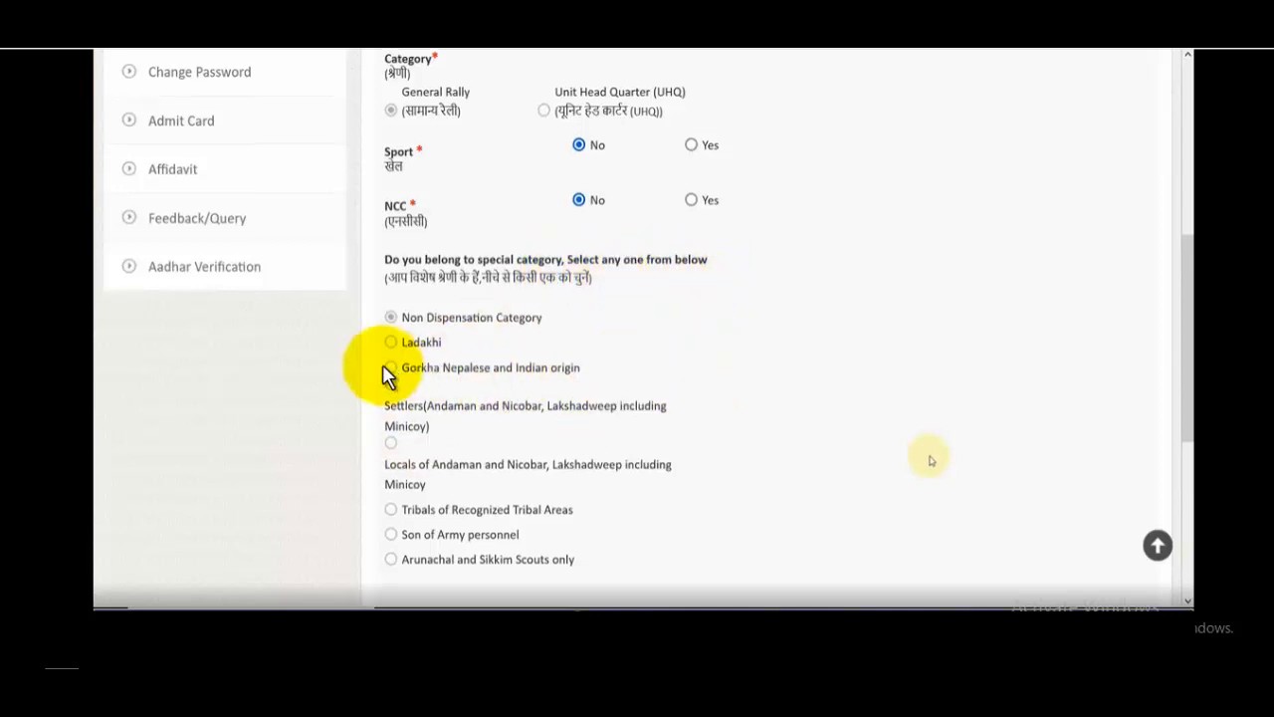
{"action": "scroll", "coordinate": [388, 376], "scroll_direction": "down", "scroll_amount": 4}
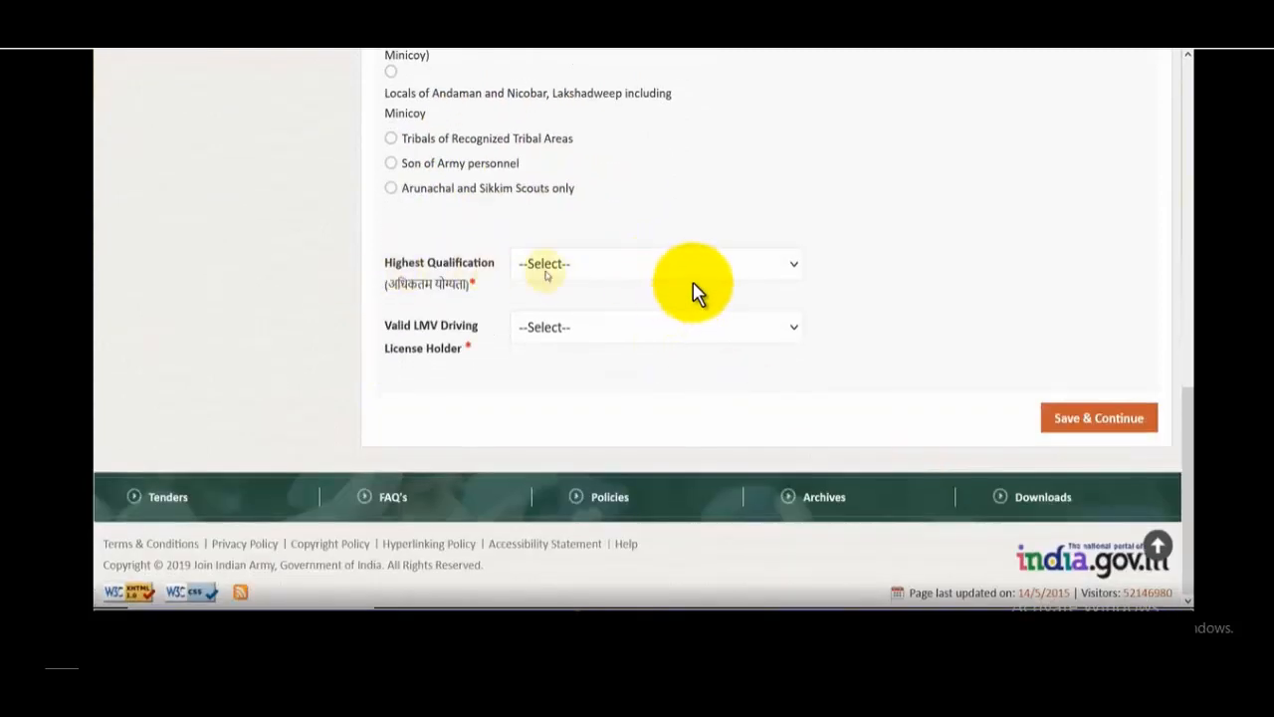
{"action": "left_click", "coordinate": [695, 277]}
{"action": "left_click", "coordinate": [709, 381]}
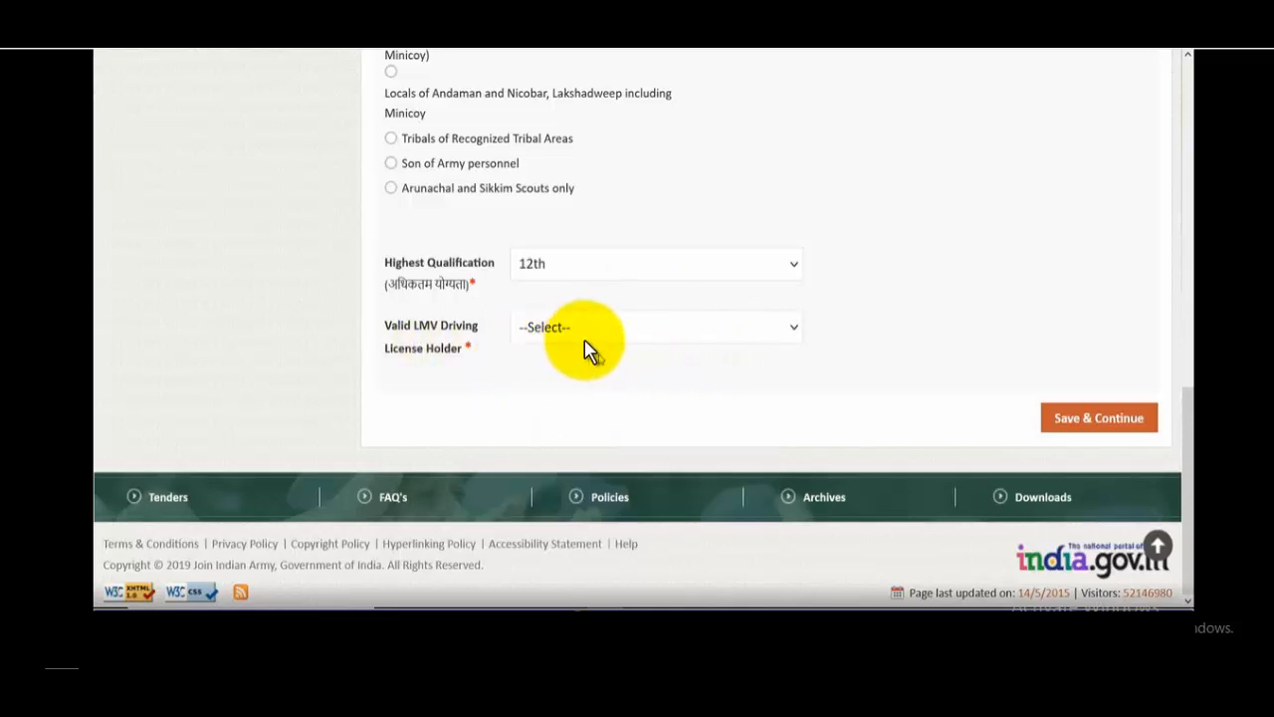
{"action": "left_click", "coordinate": [612, 336]}
{"action": "left_click", "coordinate": [583, 387]}
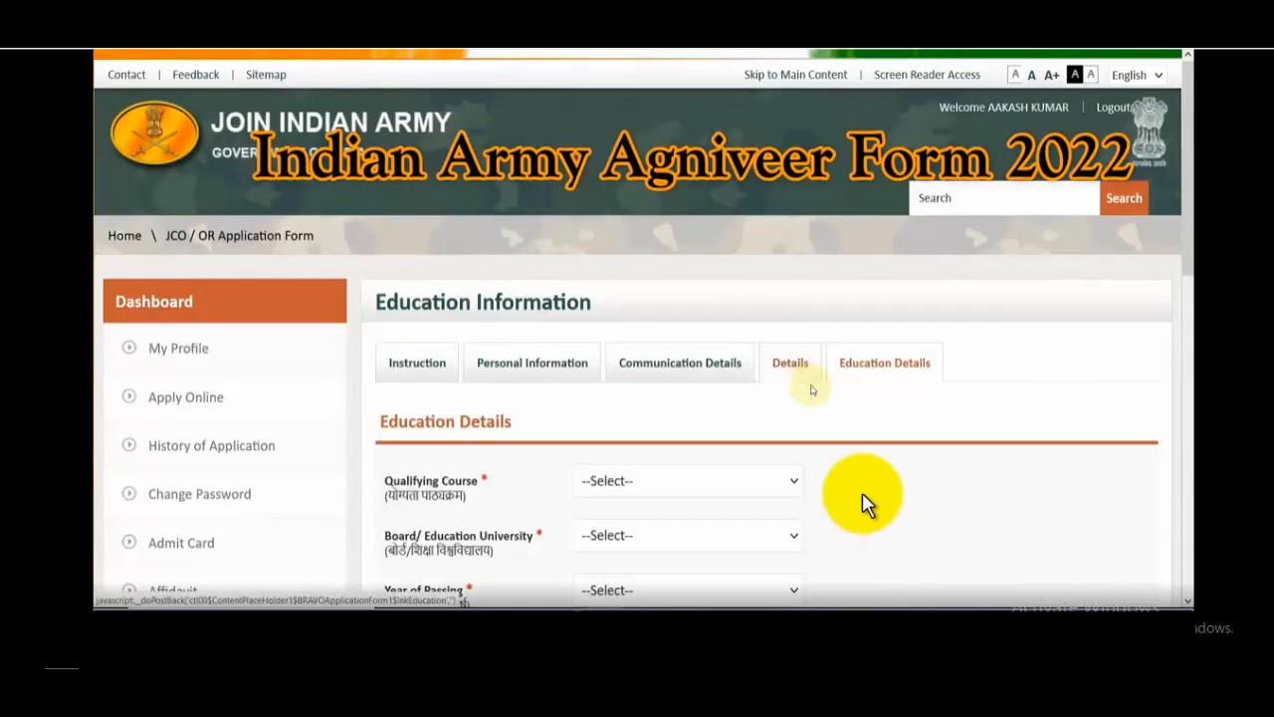
In the Education Details, enter a 10th qualification from STATE BOARD with 2016 as the year of passing
{"action": "scroll", "coordinate": [876, 484], "scroll_direction": "down", "scroll_amount": 2}
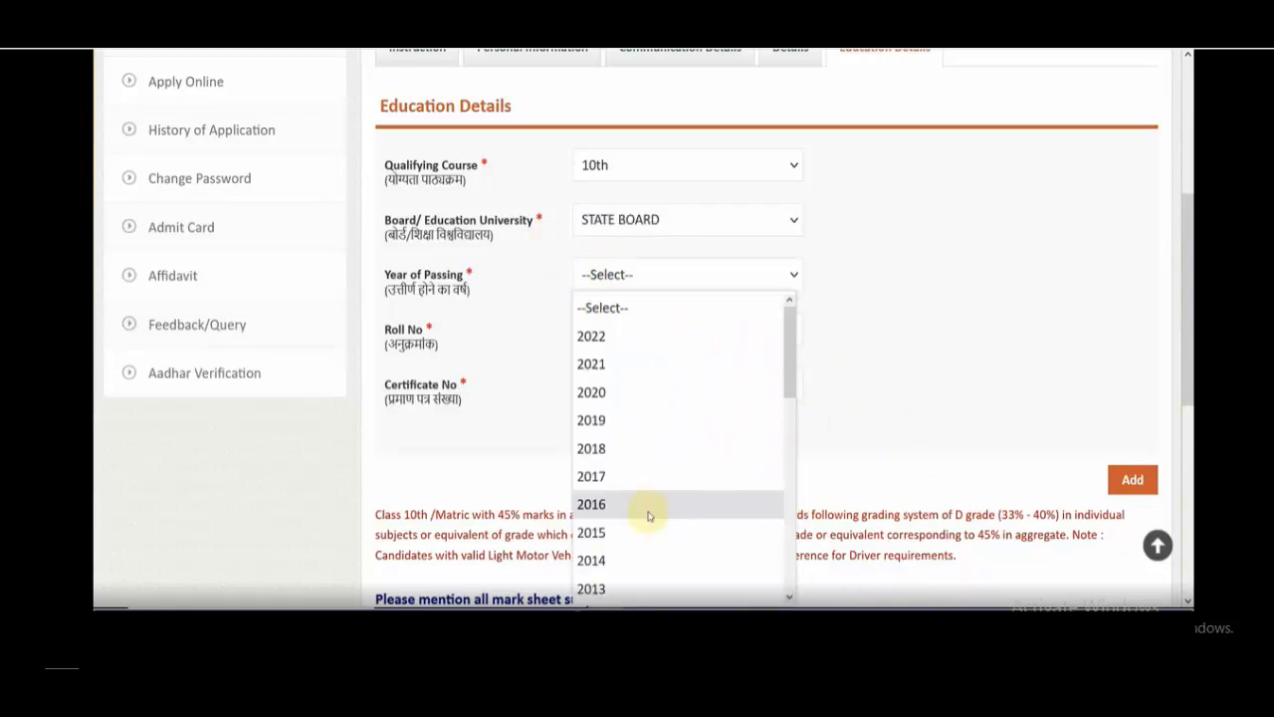
{"action": "left_click", "coordinate": [648, 514]}
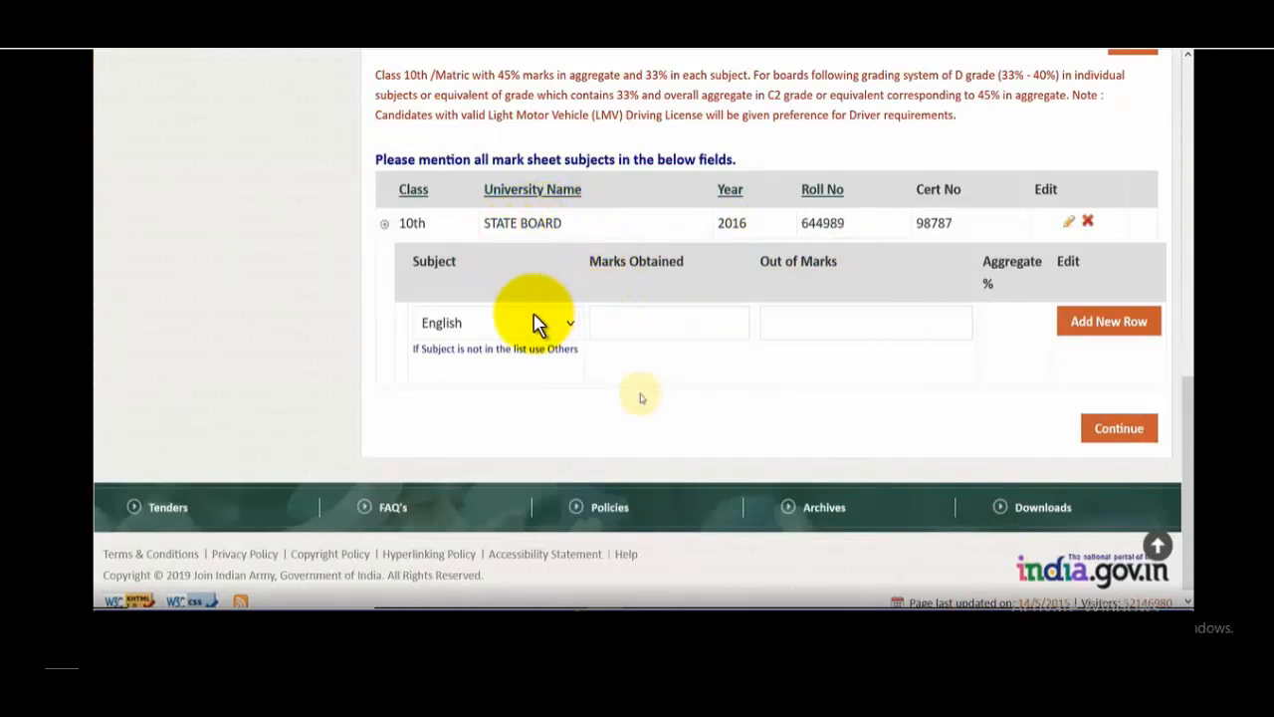
Add English to the 10th mark sheet subjects with 88 marks obtained out of 100
{"action": "scroll", "coordinate": [626, 363], "scroll_direction": "down", "scroll_amount": 1}
{"action": "left_click", "coordinate": [627, 307]}
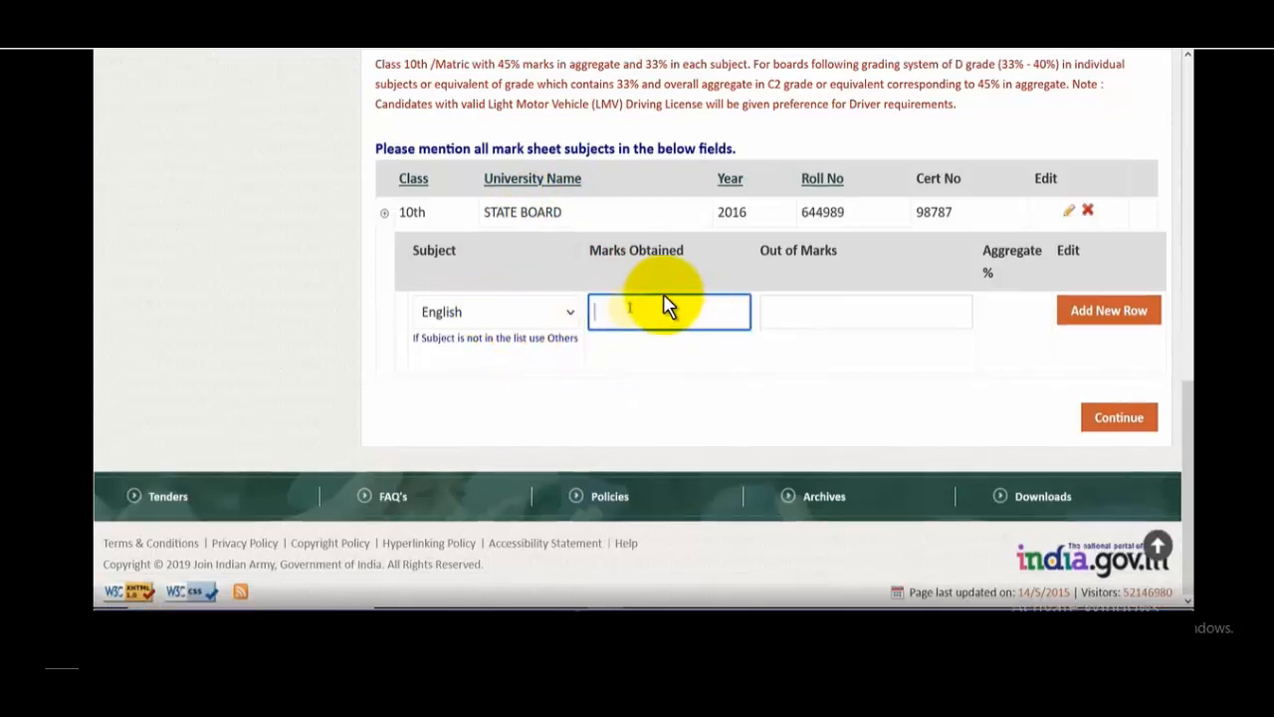
{"action": "type", "text": "88"}
{"action": "left_click", "coordinate": [901, 311]}
{"action": "type", "text": "10"}
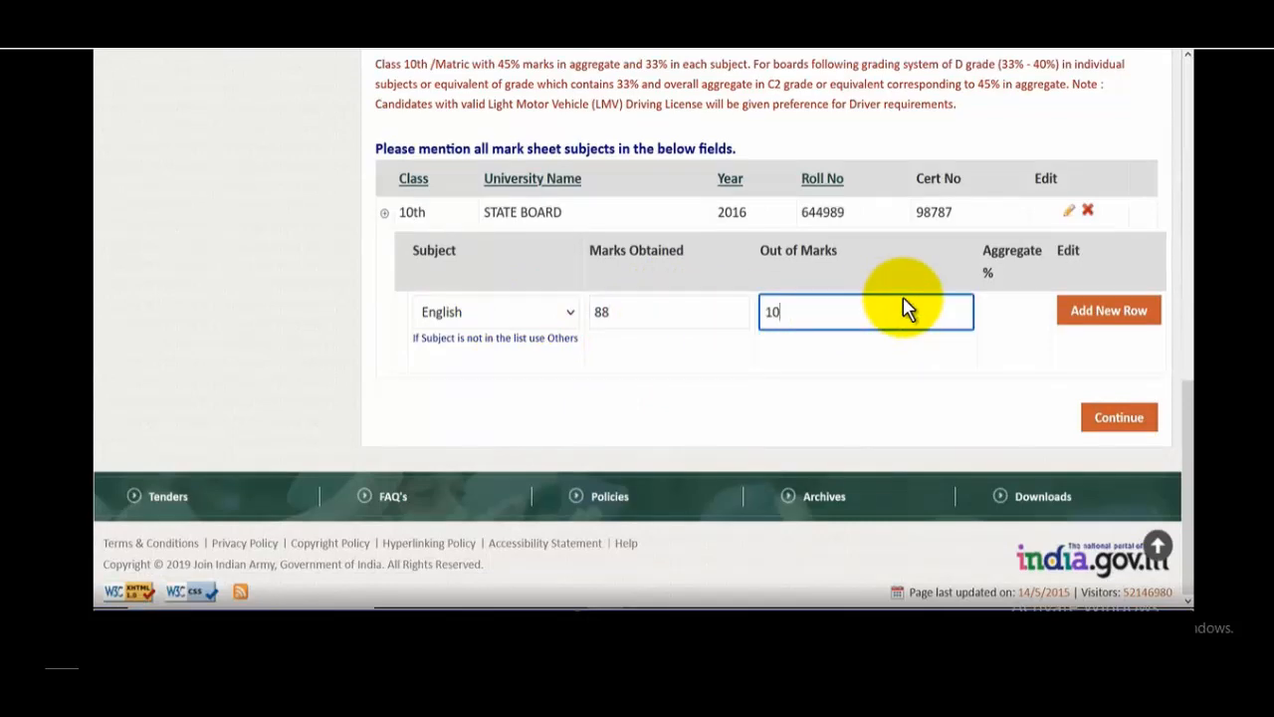
{"action": "type", "text": "0"}
{"action": "left_click", "coordinate": [1096, 323]}
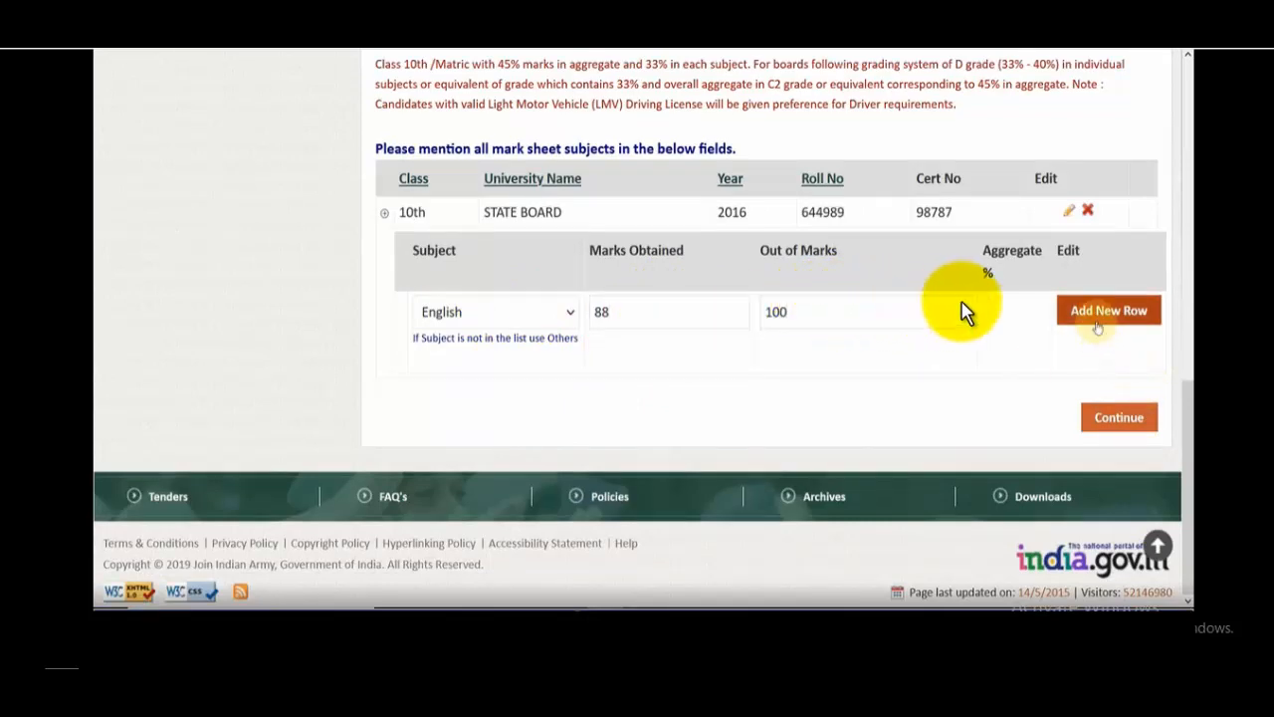
{"action": "key", "text": "Return"}
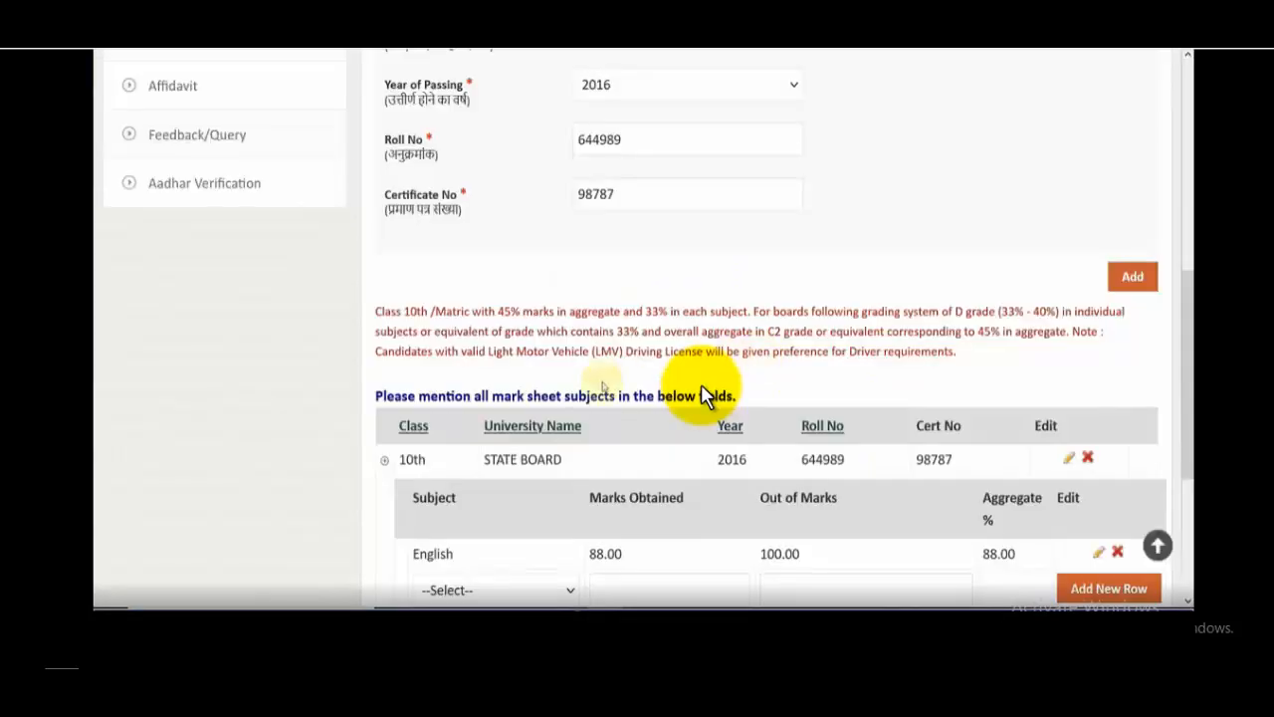
Add Hindi to the 10th mark sheet subjects with 89 marks obtained out of 100
{"action": "scroll", "coordinate": [673, 415], "scroll_direction": "down", "scroll_amount": 2}
{"action": "left_click", "coordinate": [577, 386]}
{"action": "left_click", "coordinate": [448, 469]}
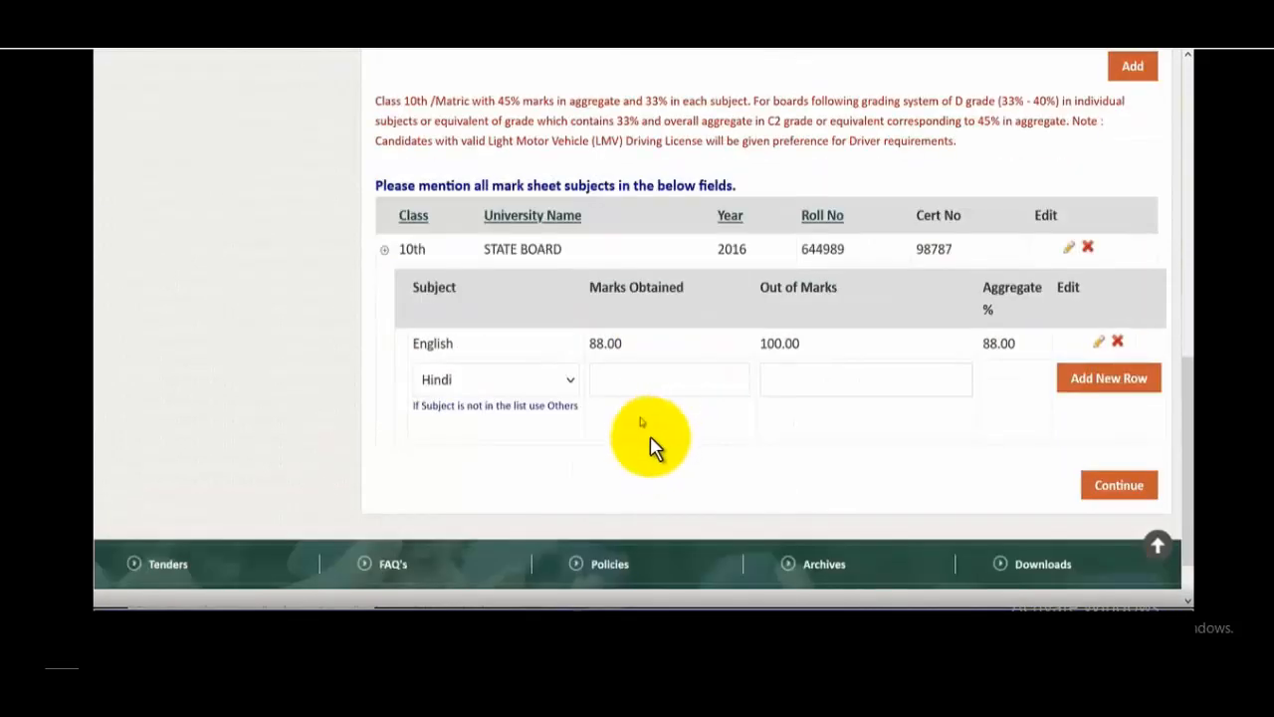
{"action": "left_click", "coordinate": [732, 386]}
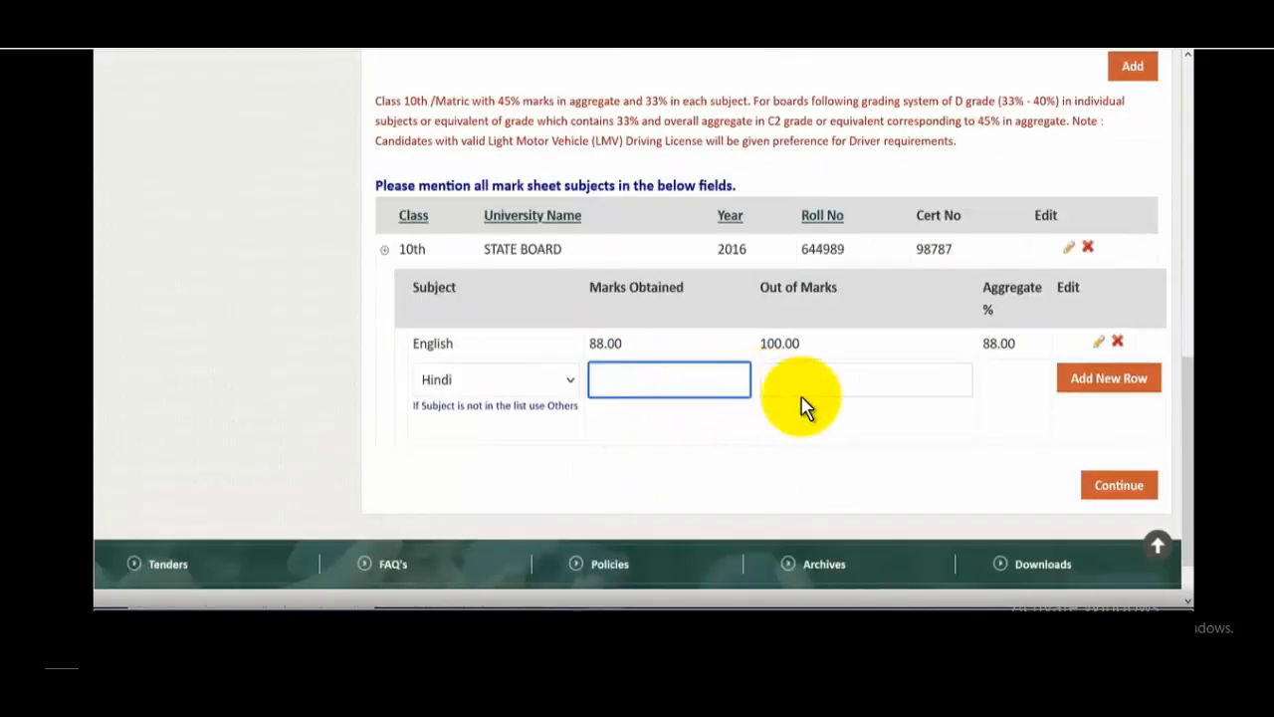
{"action": "type", "text": "89"}
{"action": "key", "text": "Tab"}
{"action": "type", "text": "10"}
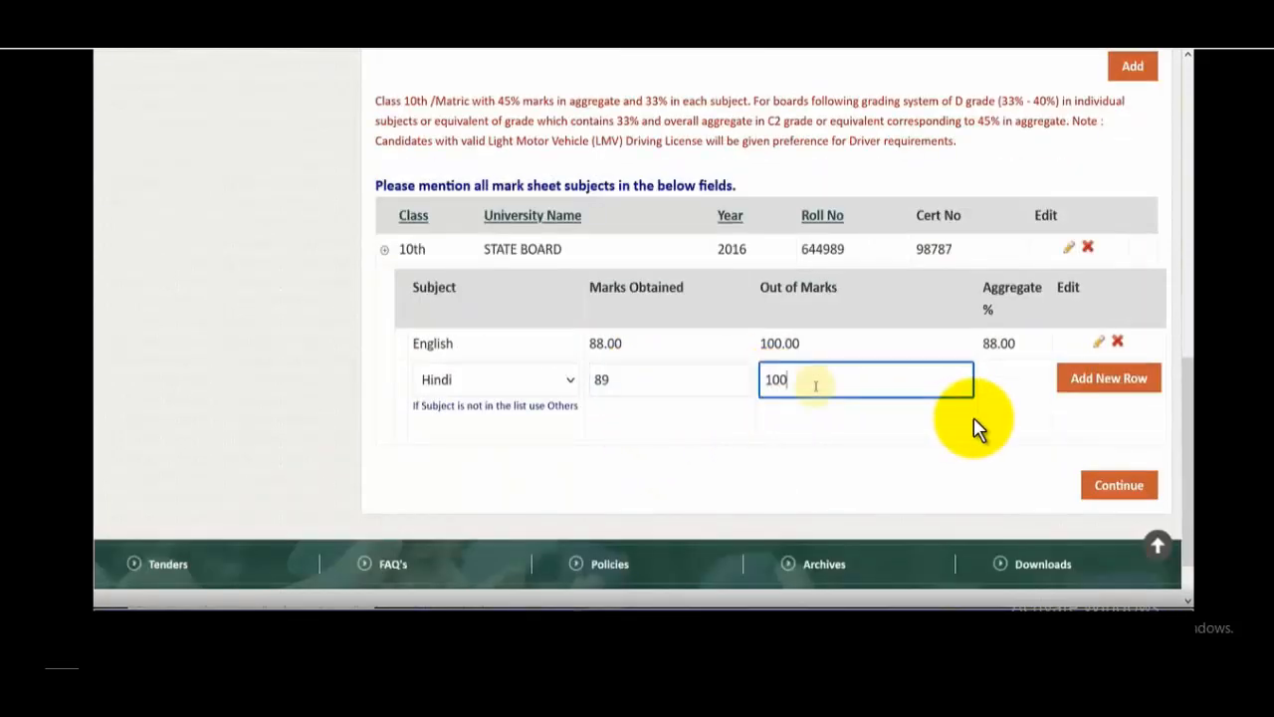
{"action": "key", "text": "Return"}
{"action": "key", "text": "Return"}
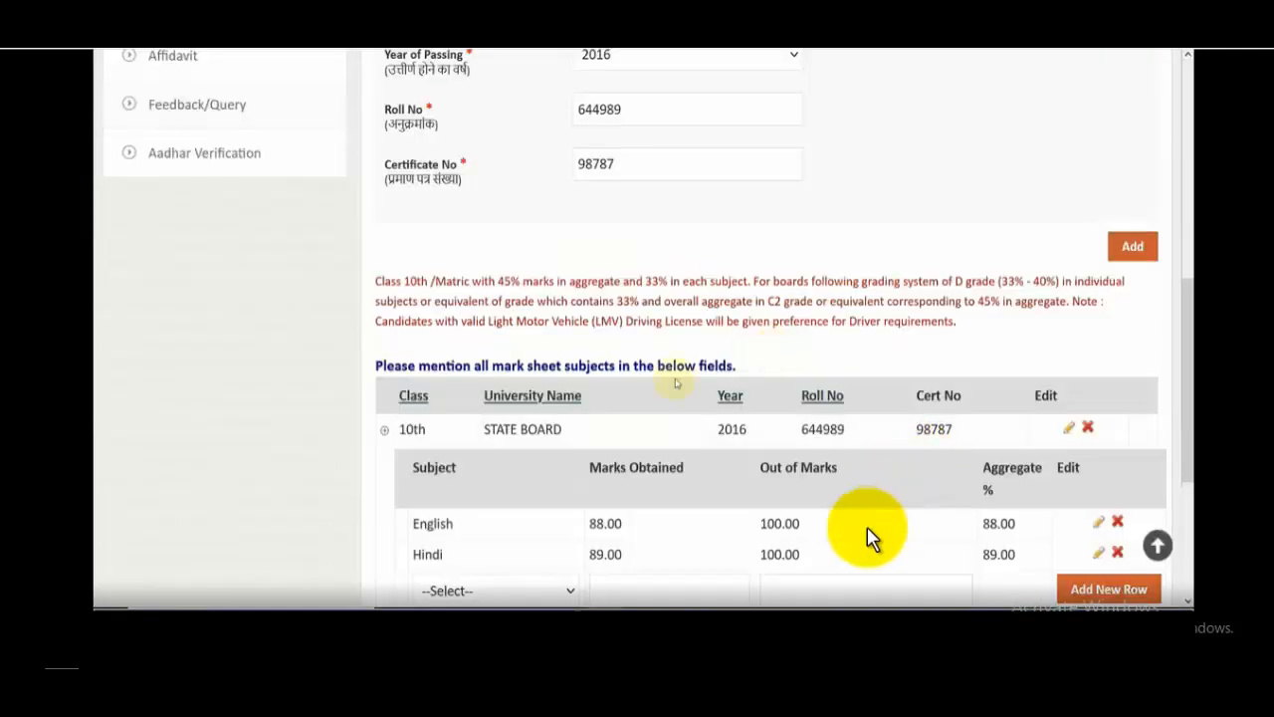
Add Maths with 89, Science with 91 and Social Science with 92 marks, each out of 100, to the 10th subjects
{"action": "scroll", "coordinate": [864, 557], "scroll_direction": "down", "scroll_amount": 3}
{"action": "left_click", "coordinate": [478, 314]}
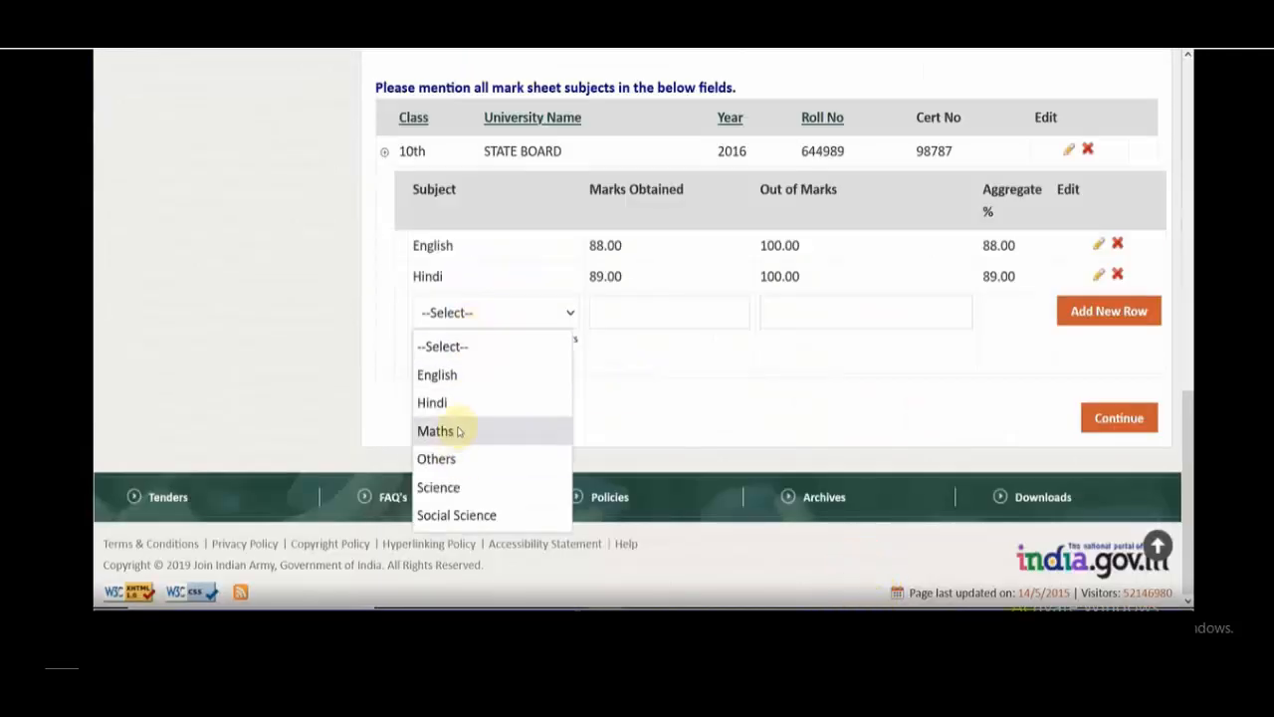
{"action": "left_click", "coordinate": [438, 430]}
{"action": "scroll", "coordinate": [640, 398], "scroll_direction": "down", "scroll_amount": 2}
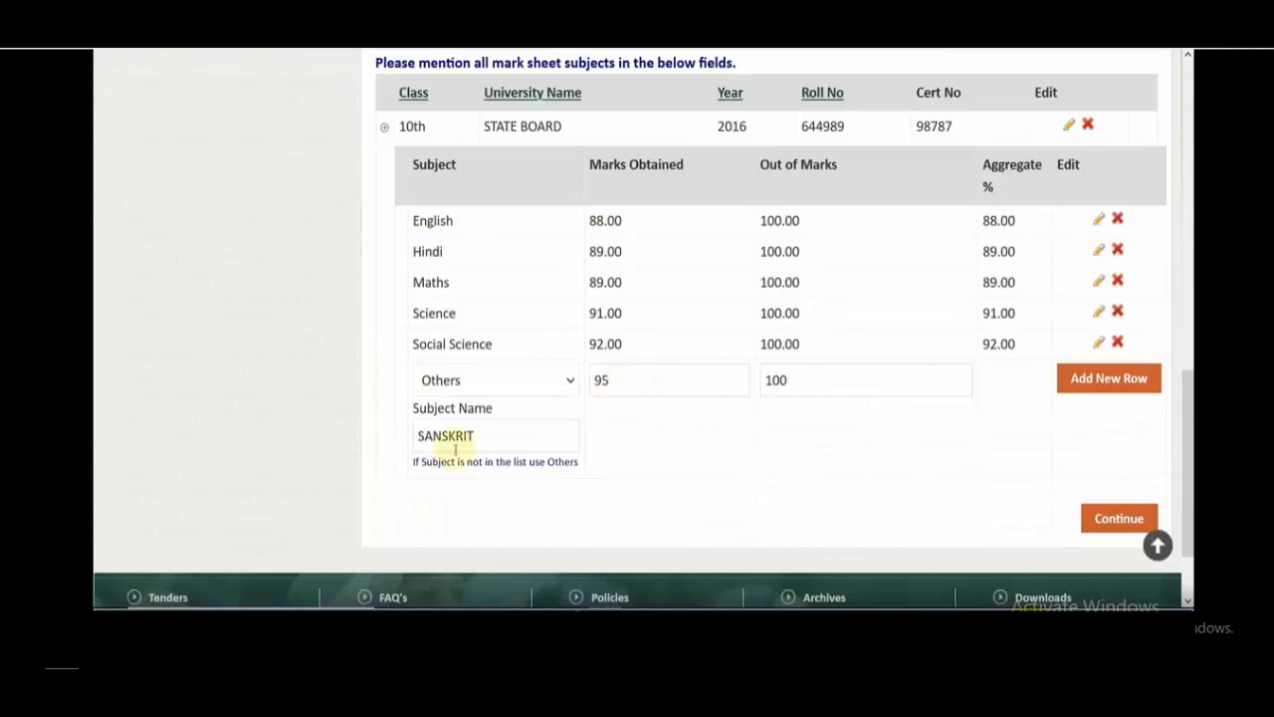
Add SANSKRIT as an Others subject with 95 marks out of 100, and continue to the education-based eligibility criteria
{"action": "key", "text": "Return"}
{"action": "scroll", "coordinate": [859, 370], "scroll_direction": "down", "scroll_amount": 3}
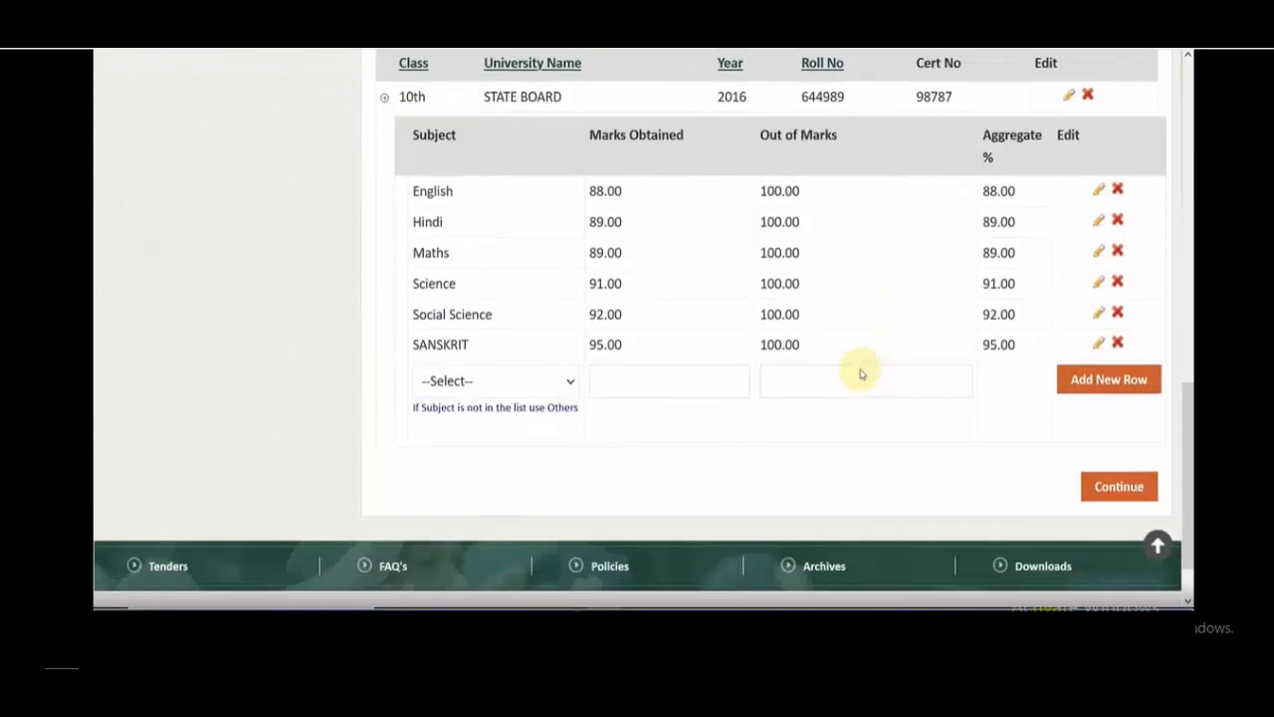
{"action": "left_click", "coordinate": [1117, 486]}
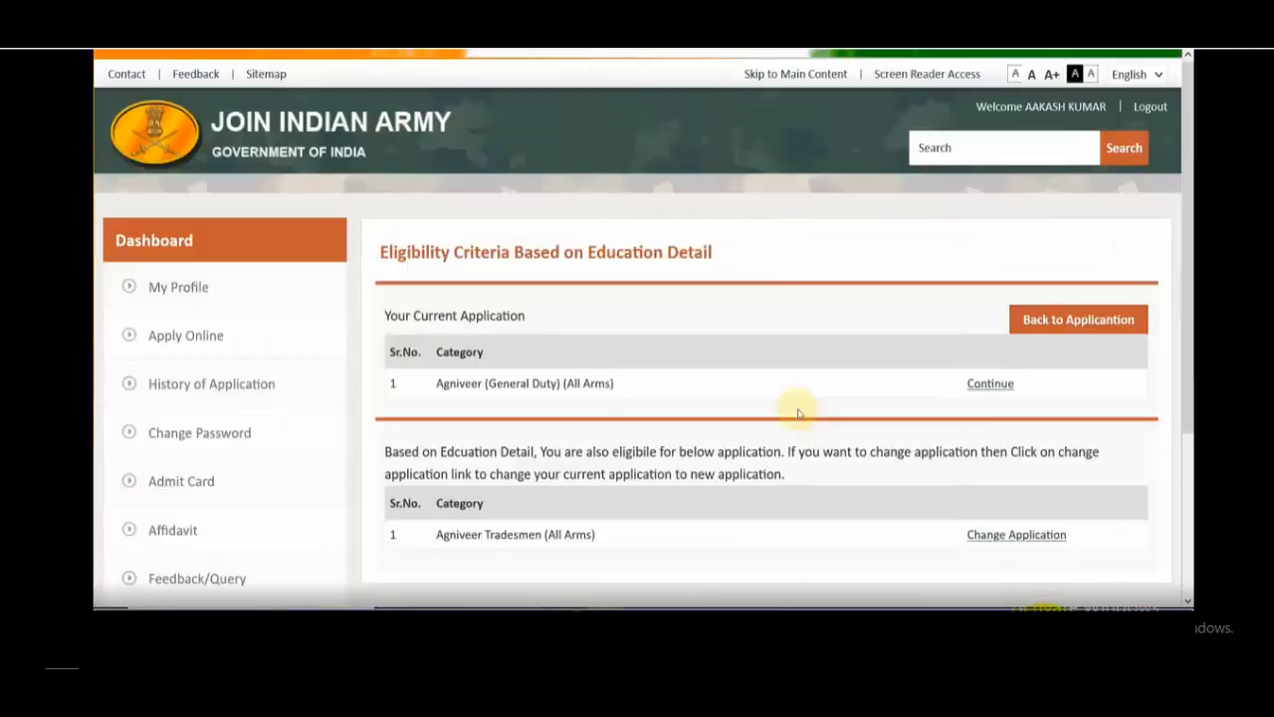
{"action": "scroll", "coordinate": [798, 412], "scroll_direction": "down", "scroll_amount": 2}
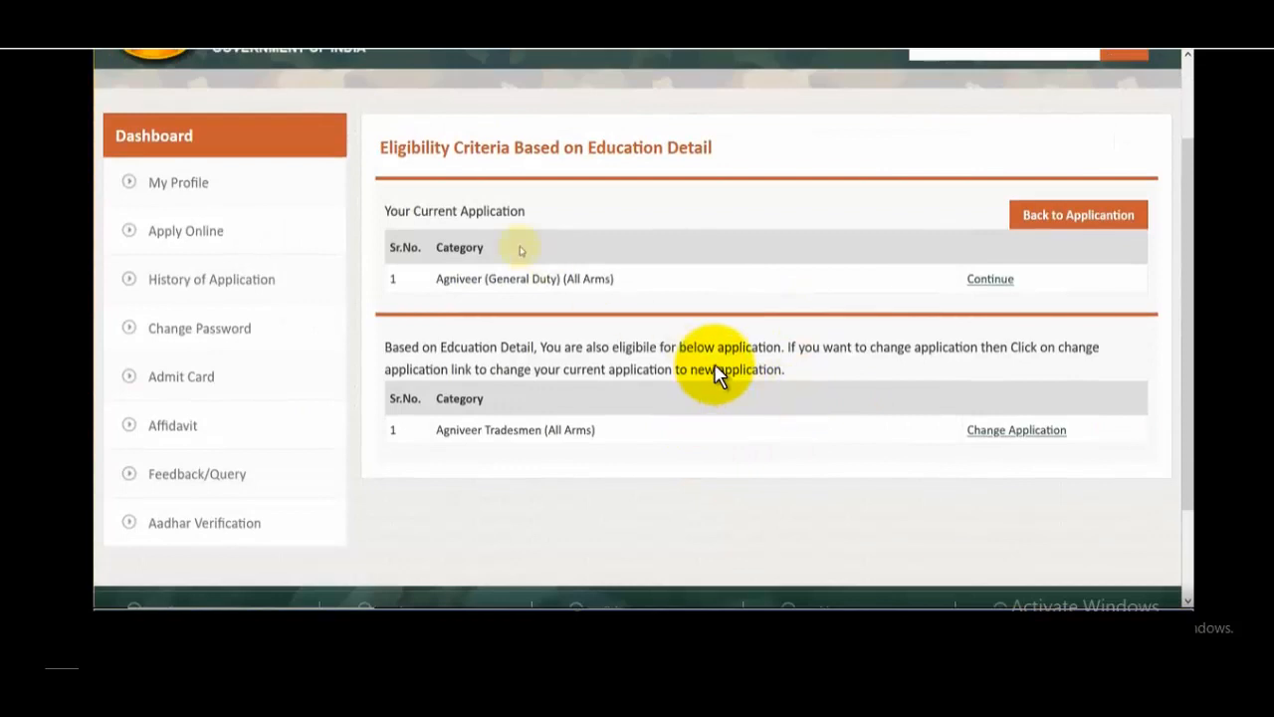